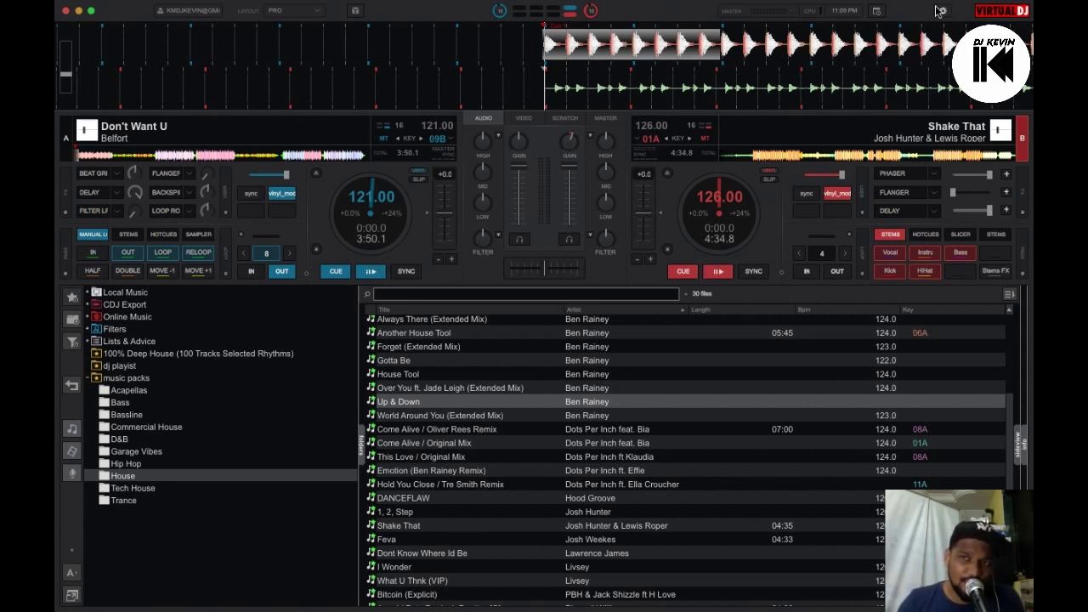
Set the audio hardware to Stereo to Mono Splitter for the Speaker + Headphone output and apply the new sound configuration.
left_click(946, 11)
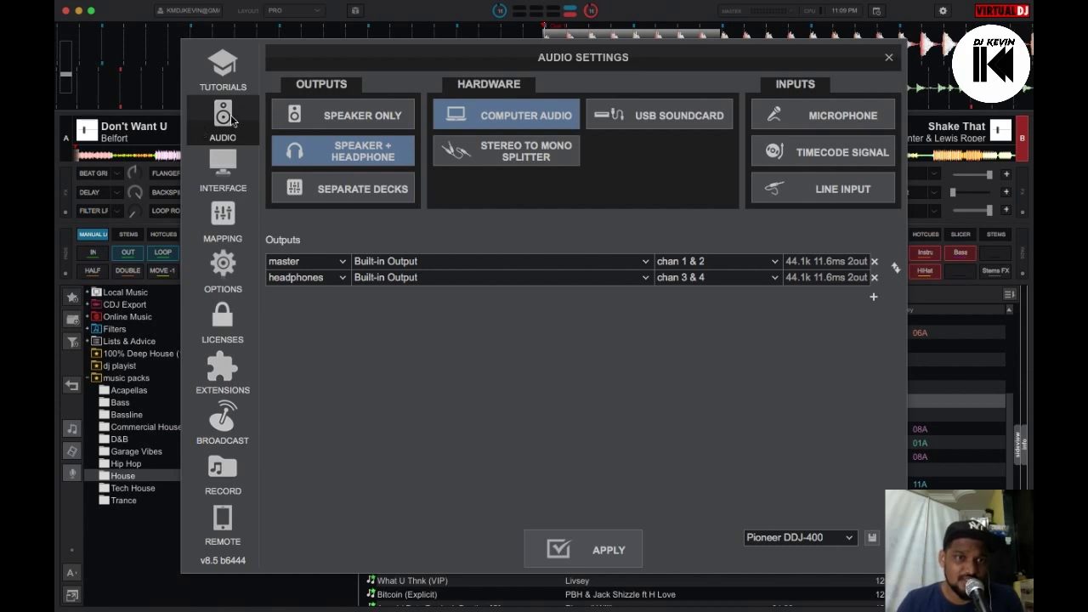
left_click(522, 158)
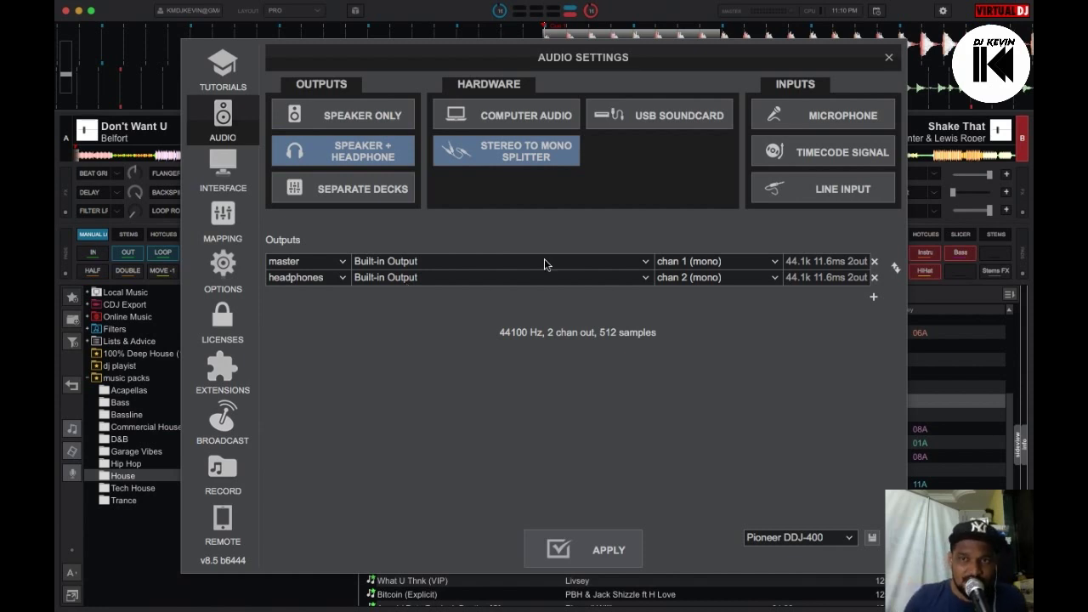
left_click(889, 57)
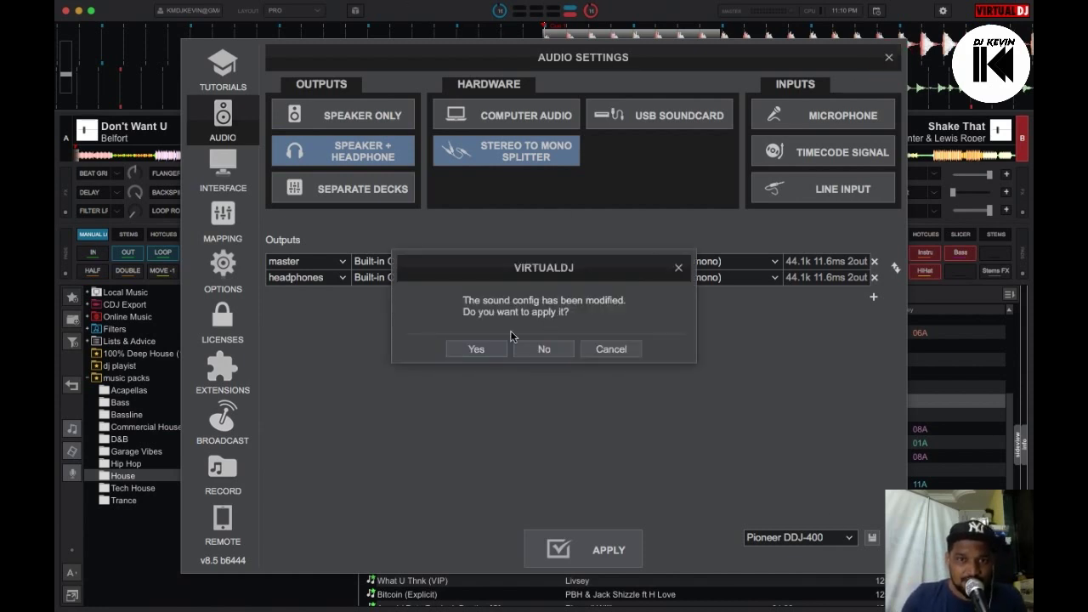
left_click(479, 351)
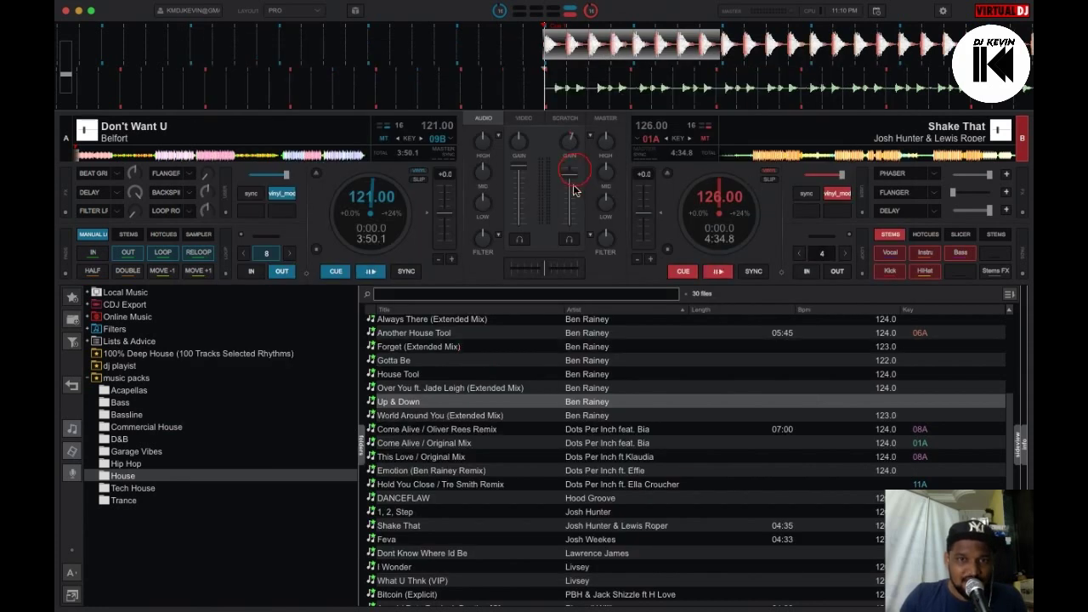
Test Shake That on deck B with headphone monitoring enabled, playing the track and returning it to its cue point.
left_click(717, 272)
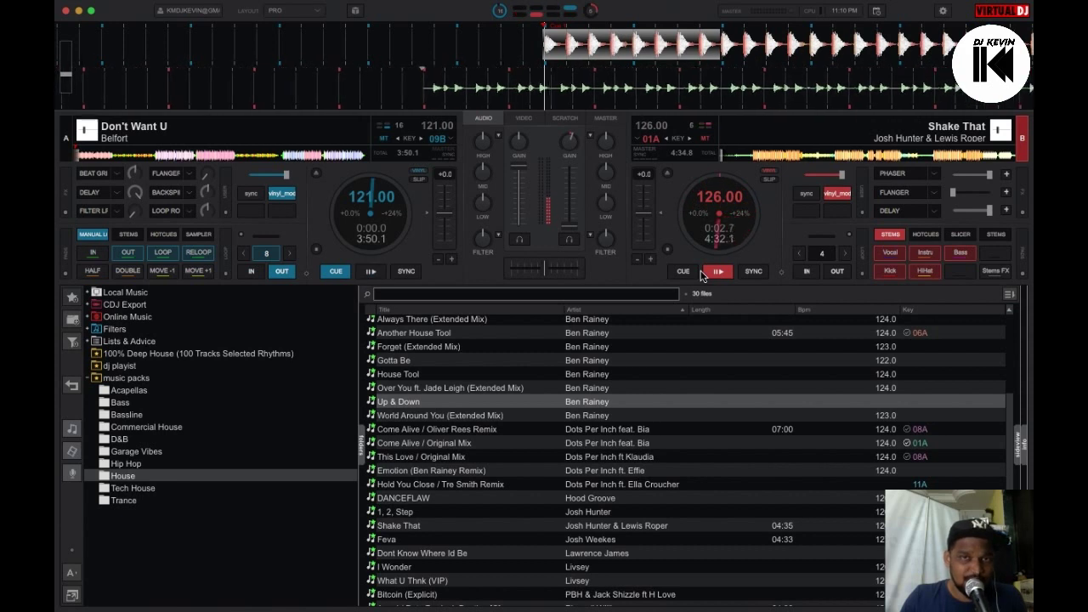
left_click(574, 243)
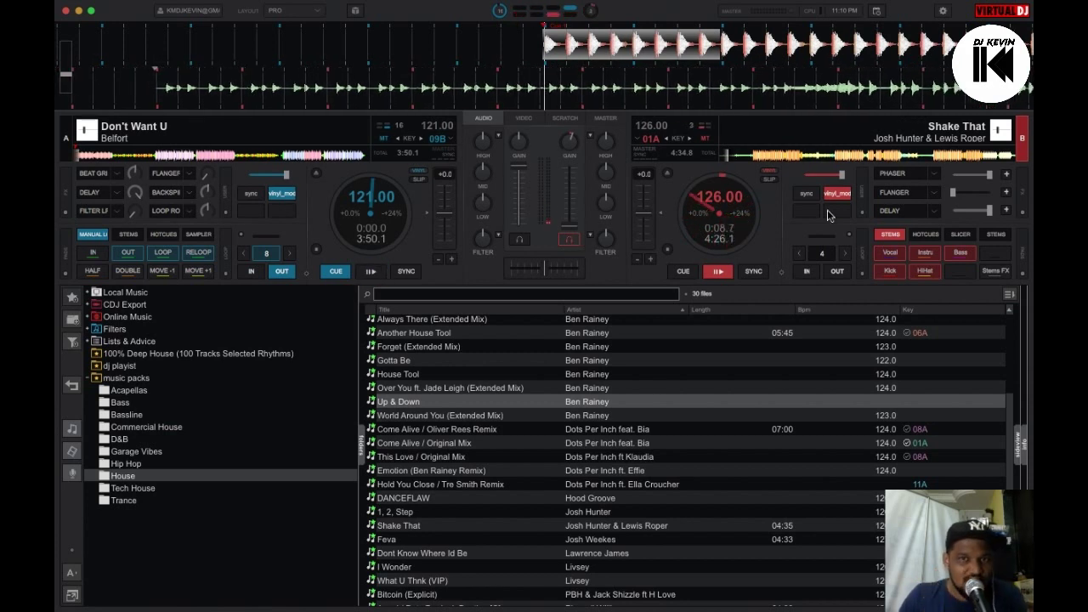
left_click(684, 271)
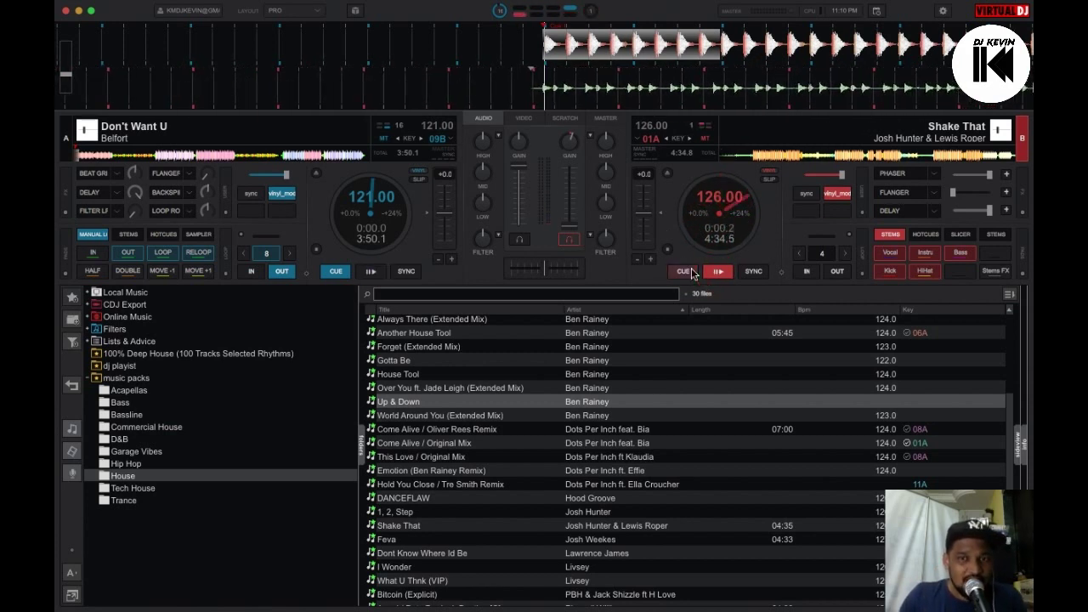
left_click(718, 272)
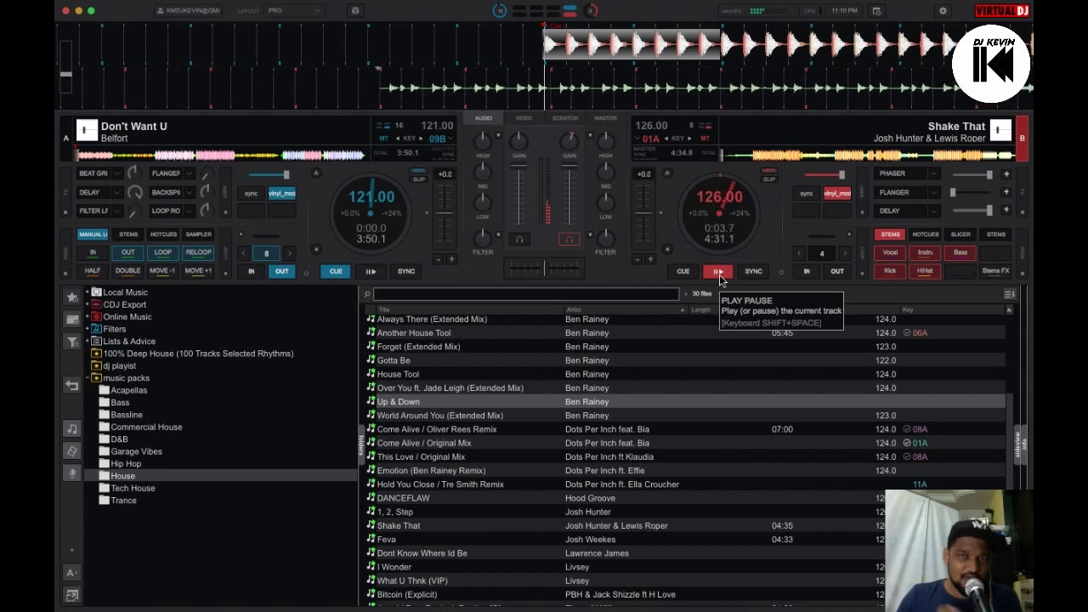
left_click(684, 273)
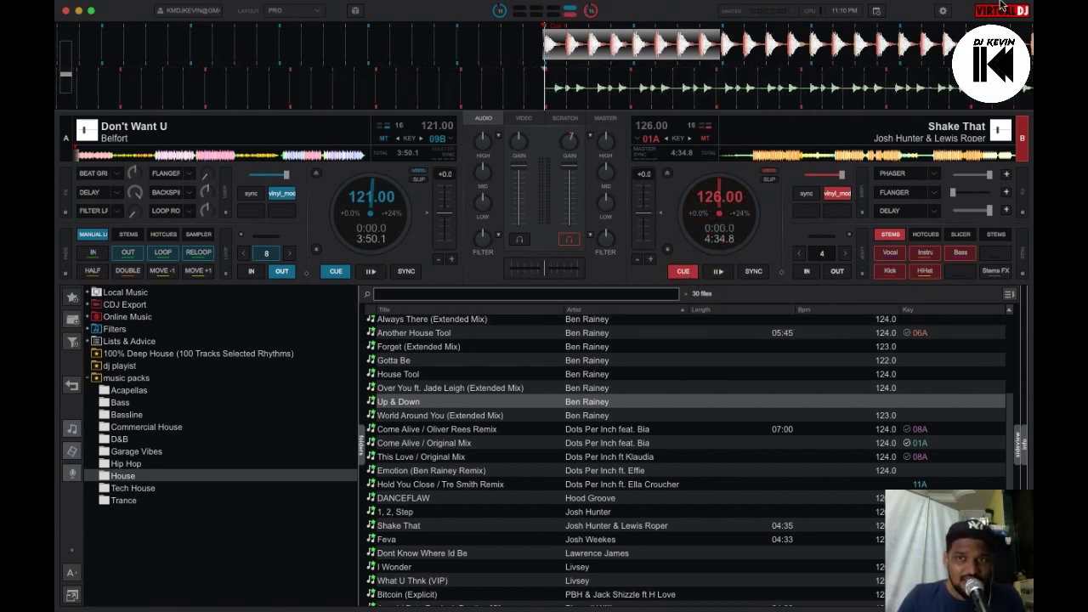
Review the master and headphone output channels in the audio settings.
left_click(944, 11)
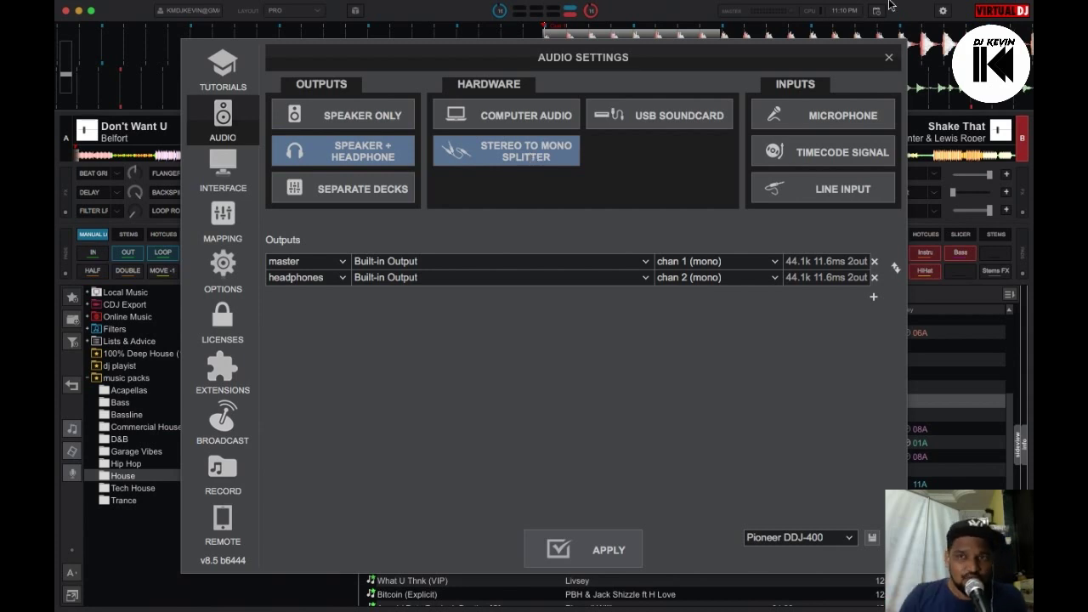
left_click(890, 59)
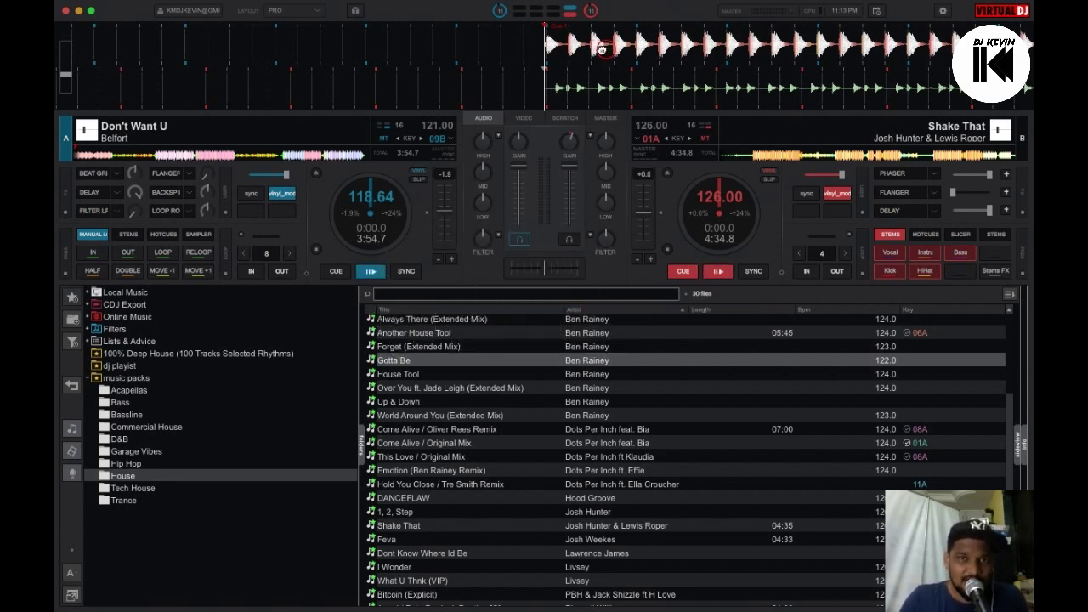
Preview the intros of Don't Want U on deck A and Shake That on deck B, returning each to its cue point.
left_click(368, 274)
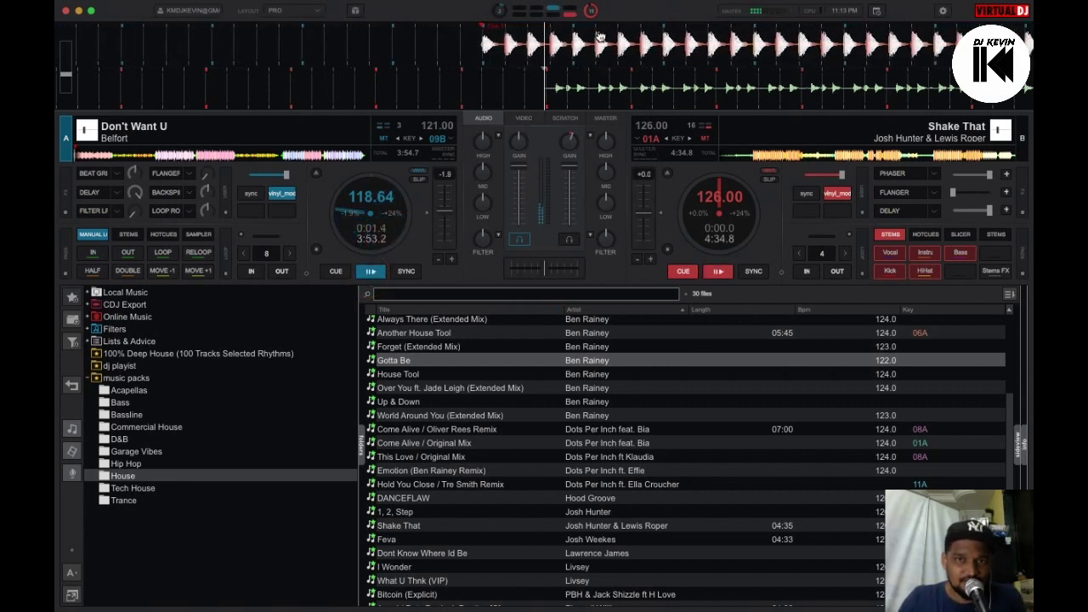
left_click(336, 272)
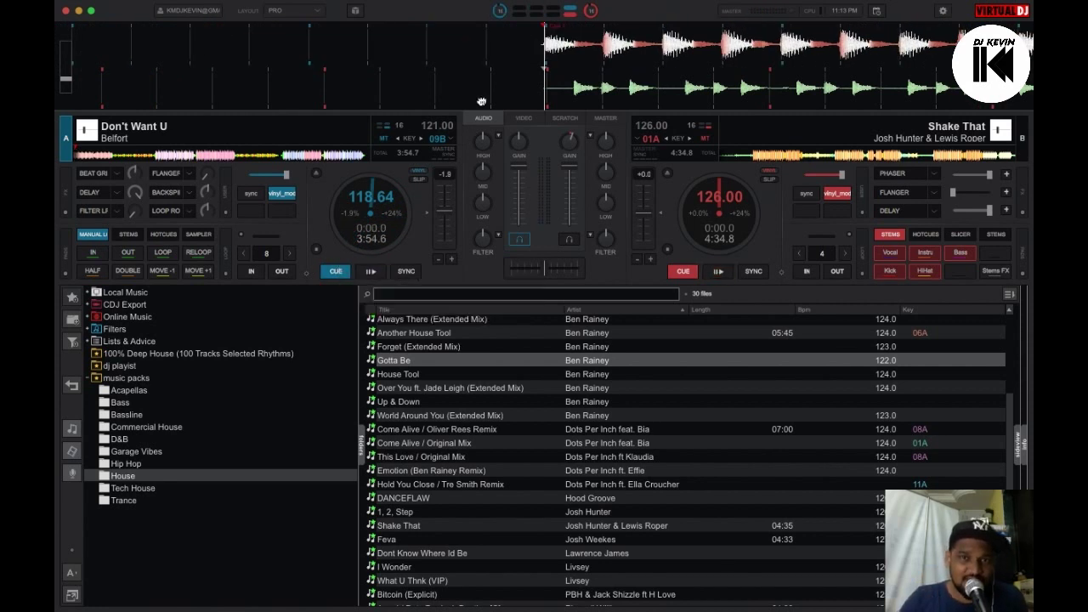
left_click(720, 272)
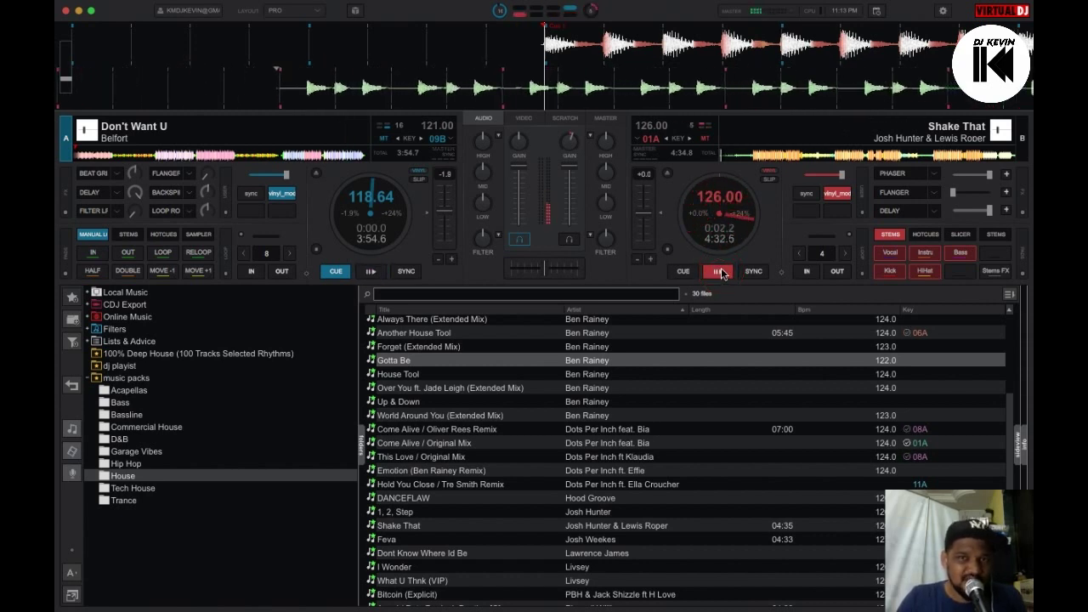
left_click(682, 272)
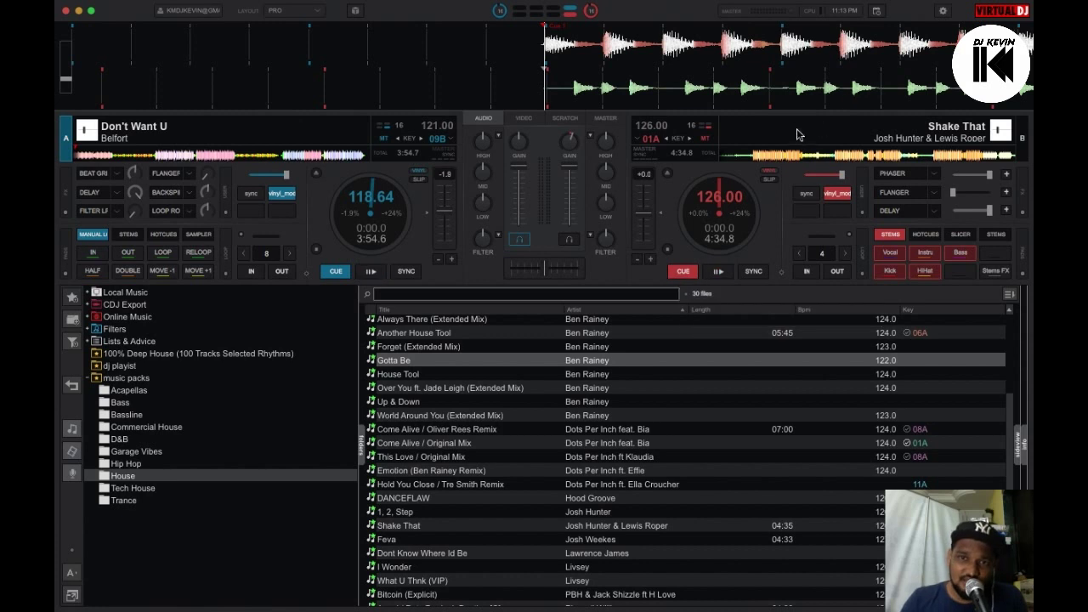
Jump Shake That on deck B ahead to the drop at about 0:30.
left_click(747, 157)
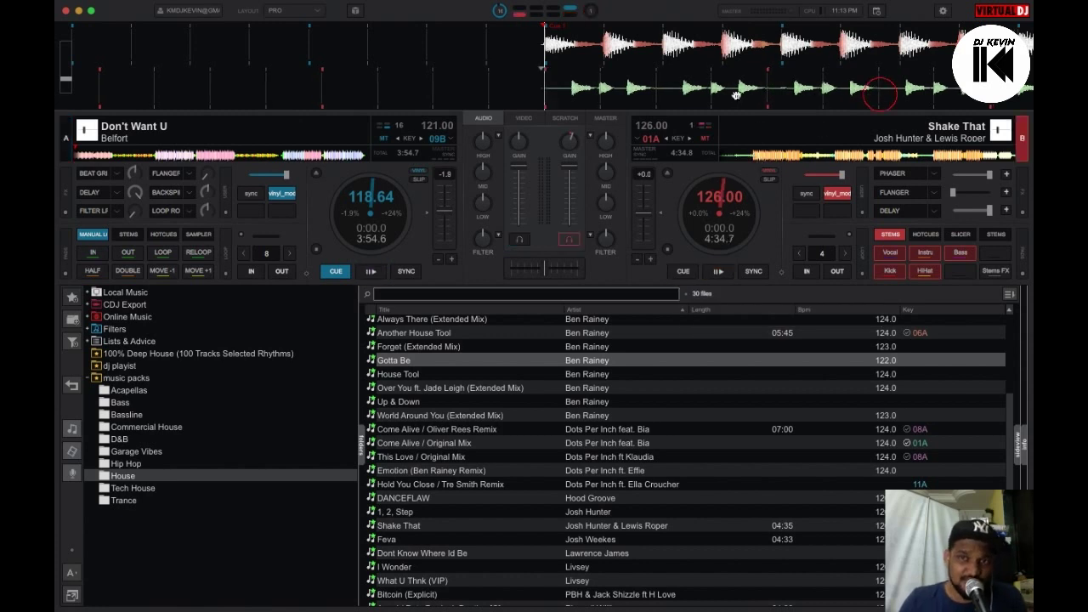
left_click(754, 161)
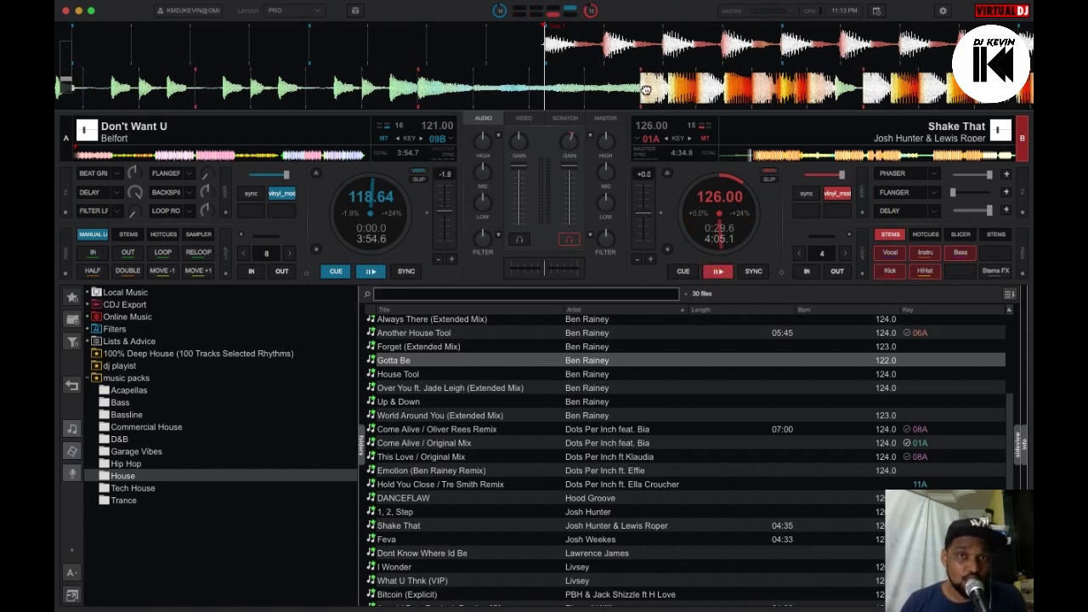
left_click(720, 271)
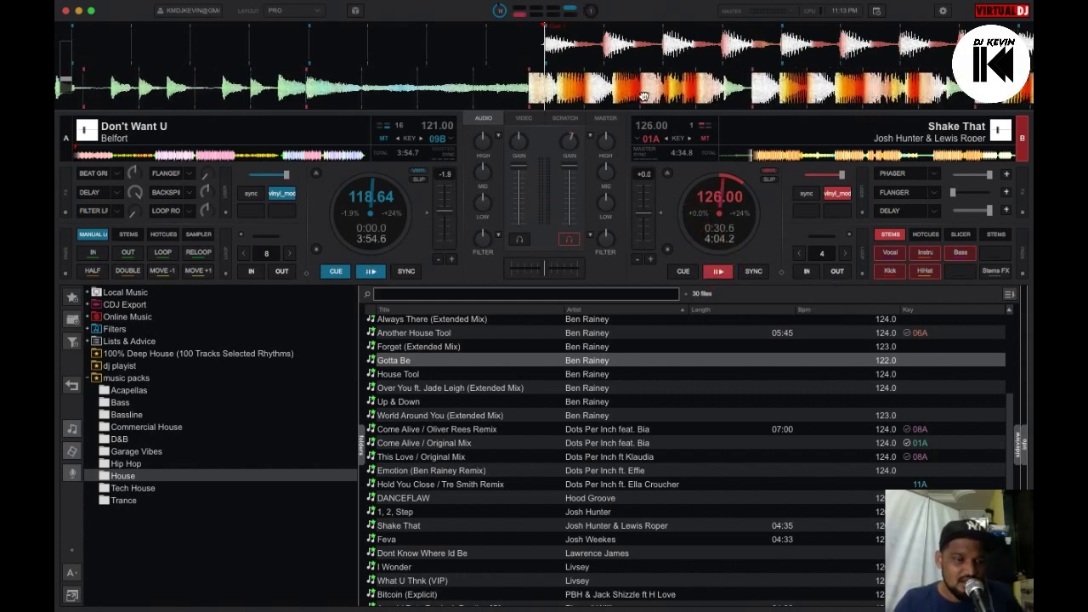
Align the playhead with the first beat of deck B's drop at 0:30.5 and set the cue point there.
scroll(645, 96, "up", 2)
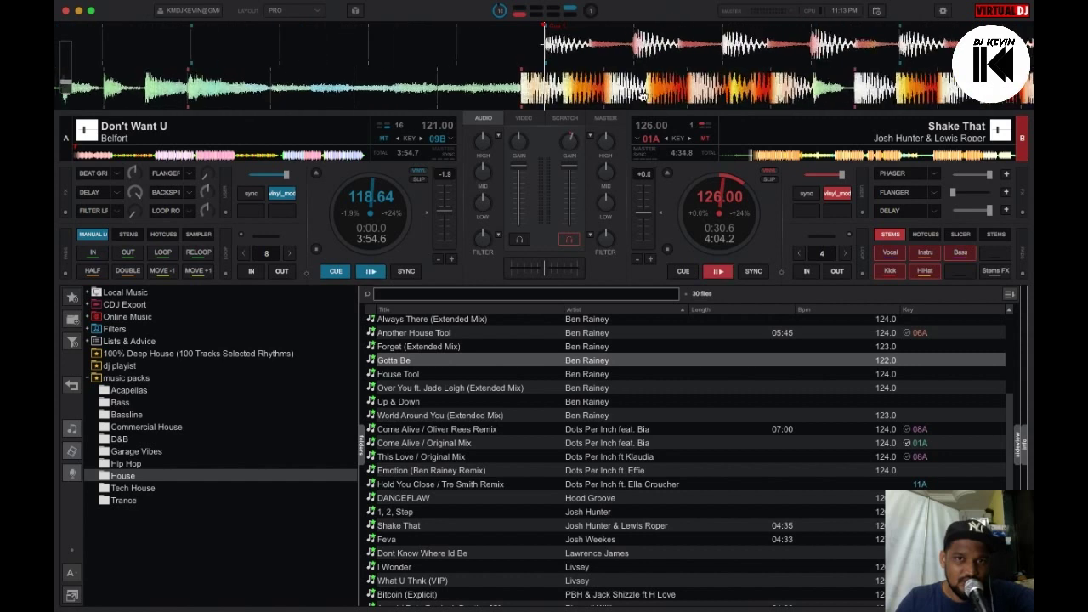
scroll(645, 96, "up", 2)
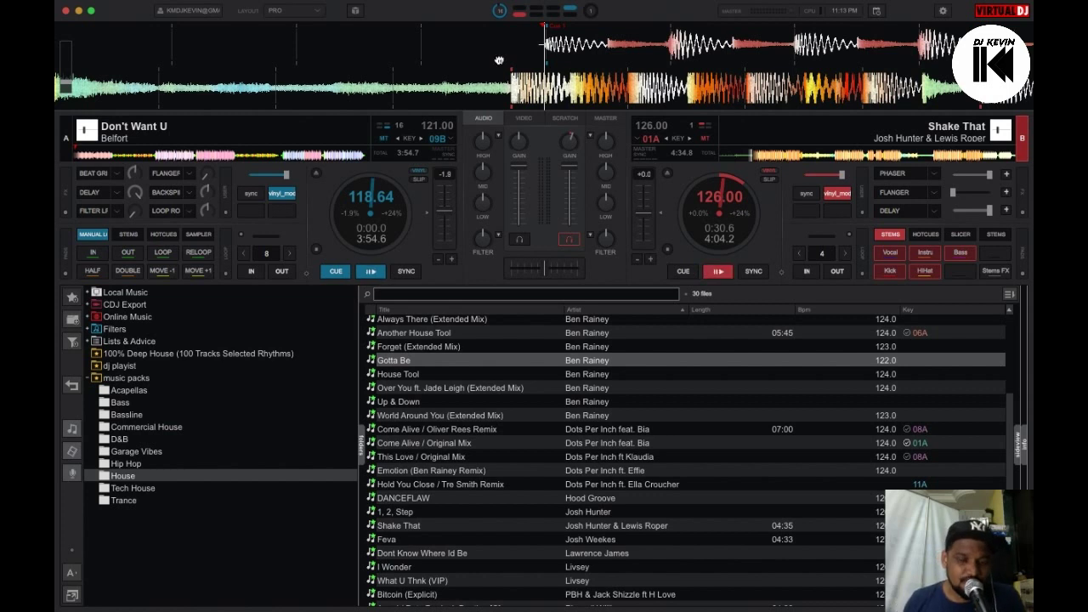
left_click(720, 272)
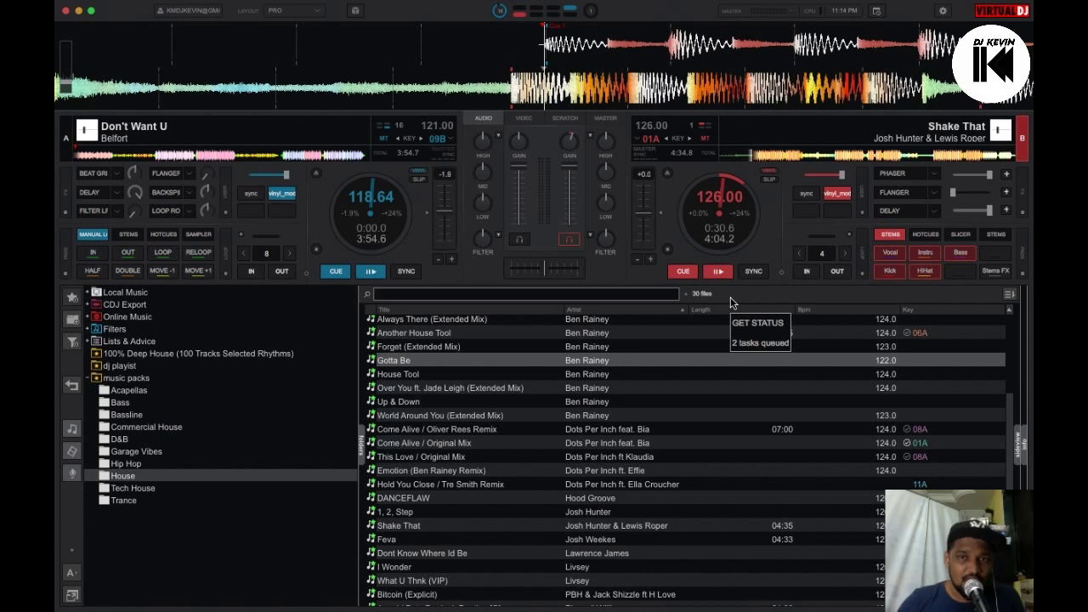
left_click_drag(581, 88, 591, 88)
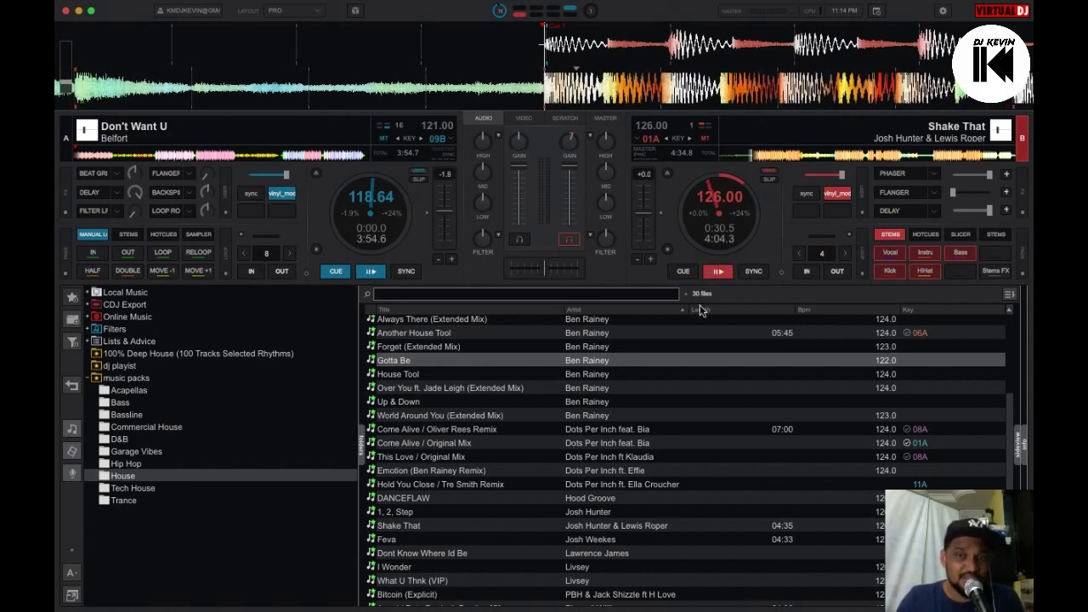
left_click(675, 274)
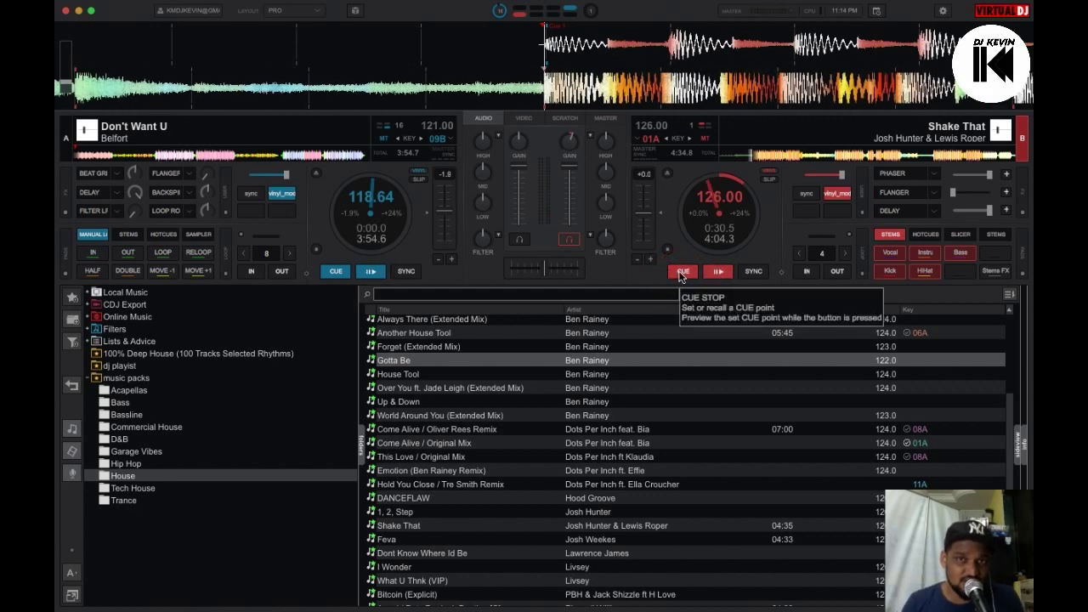
Play deck B from the drop's cue point, recall the cue, and scrub the waveform around it.
left_click(702, 277)
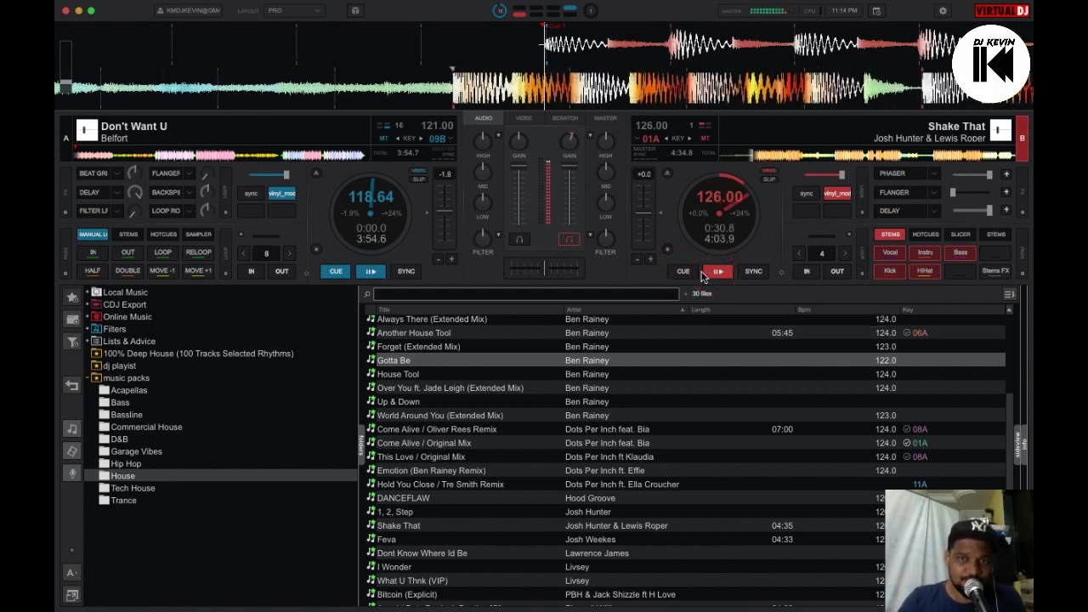
left_click(694, 274)
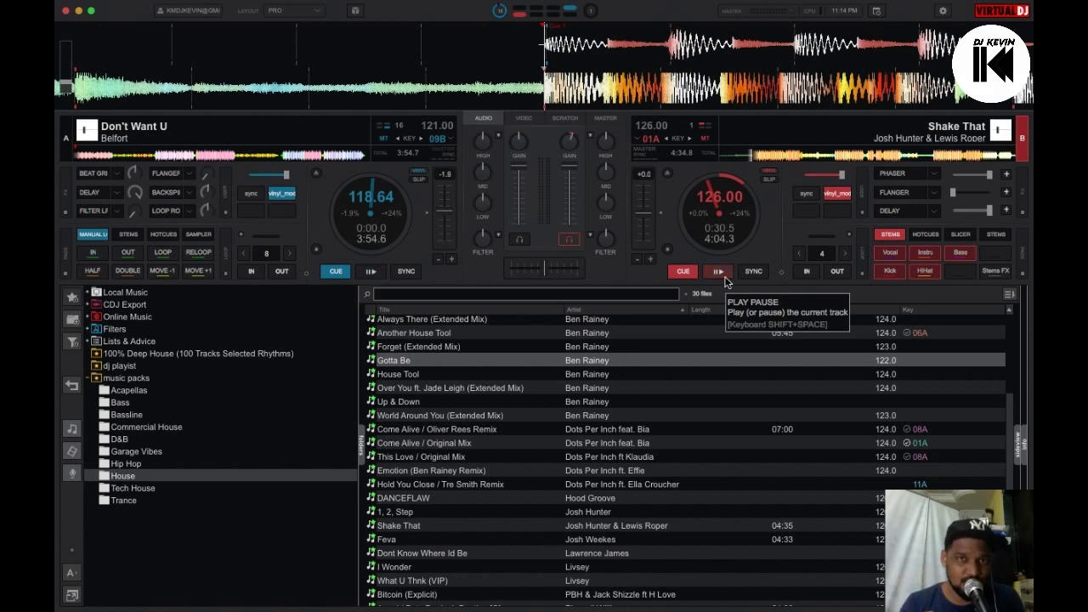
left_click(722, 273)
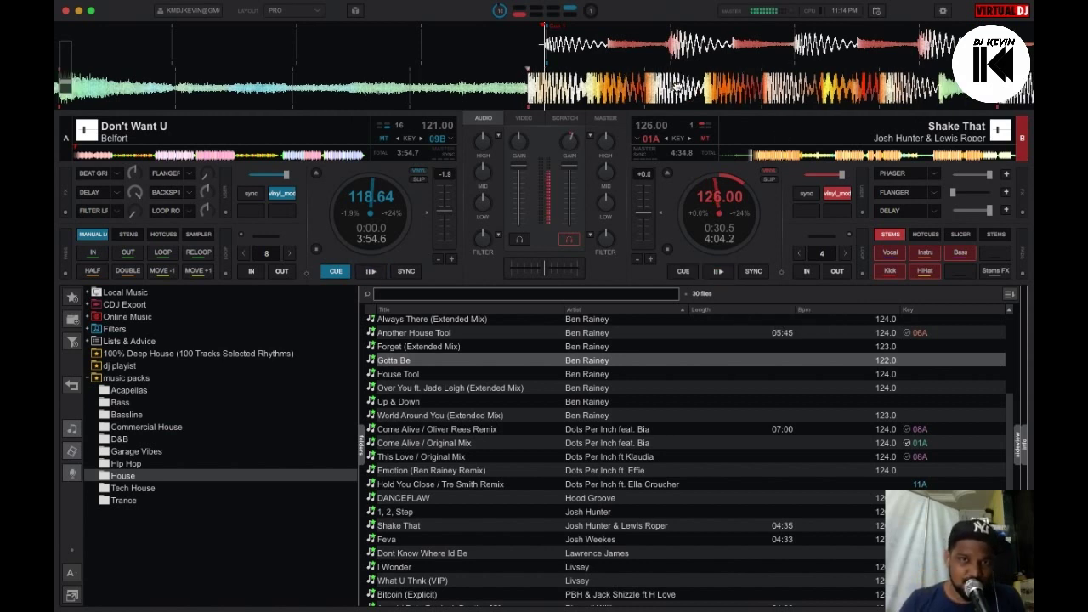
left_click_drag(608, 97, 595, 96)
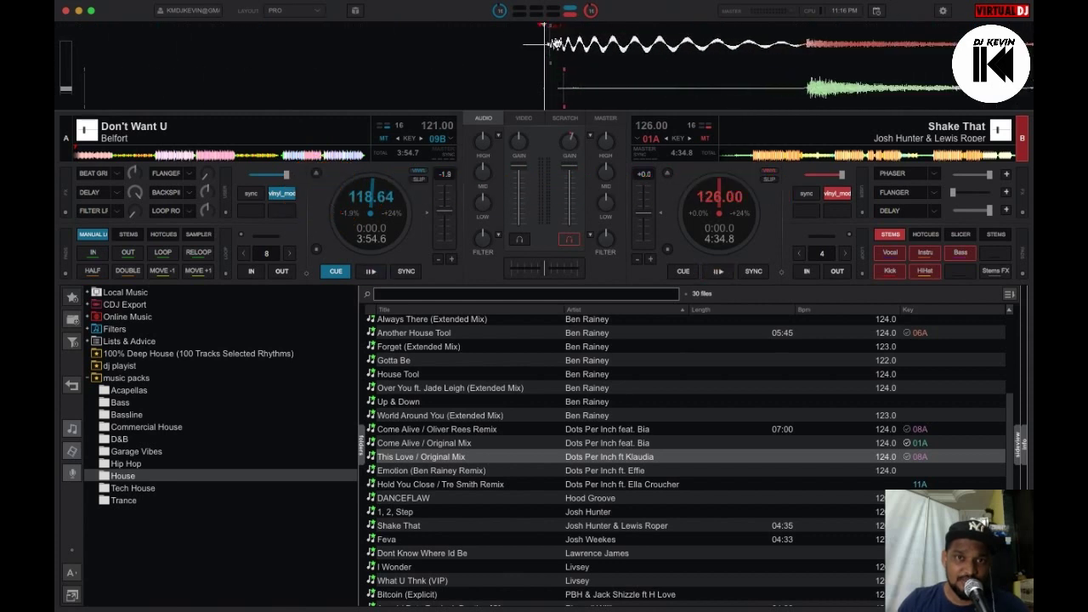
Scrub Don't Want U on deck A from its first beat to 0:00.5 and on to 0:01.0, setting the cue point on the beat.
left_click(562, 48)
left_click(336, 271)
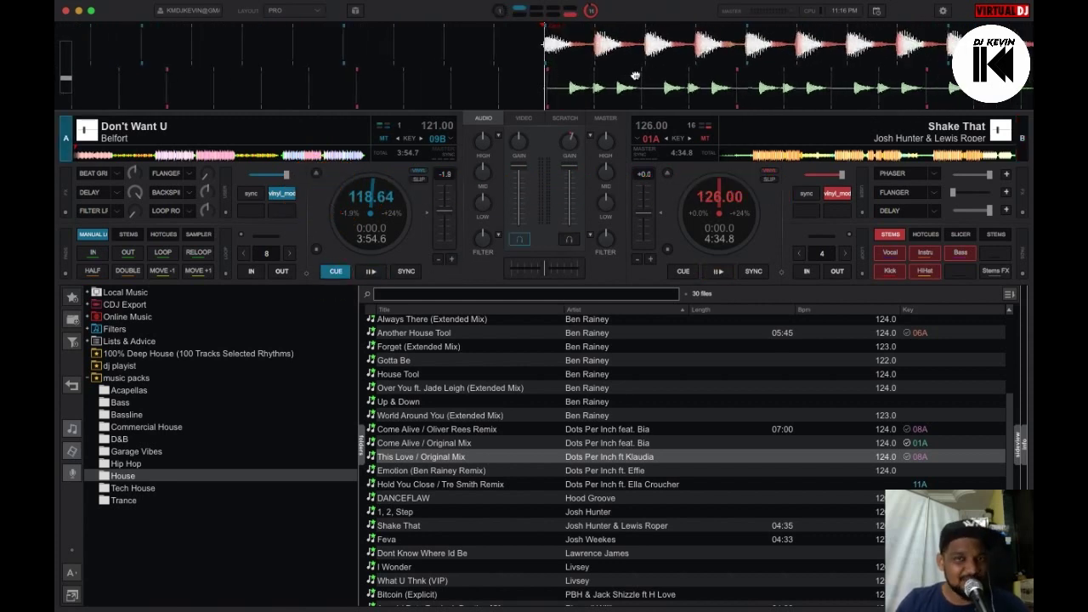
left_click(696, 55)
key("space")
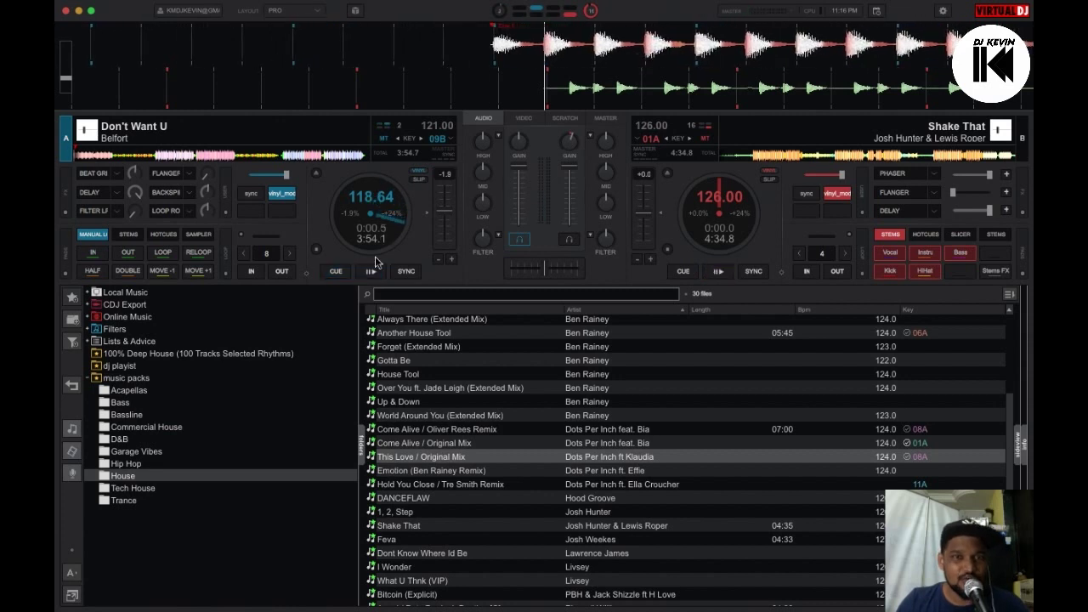
left_click(576, 54)
left_click_drag(575, 54, 557, 56)
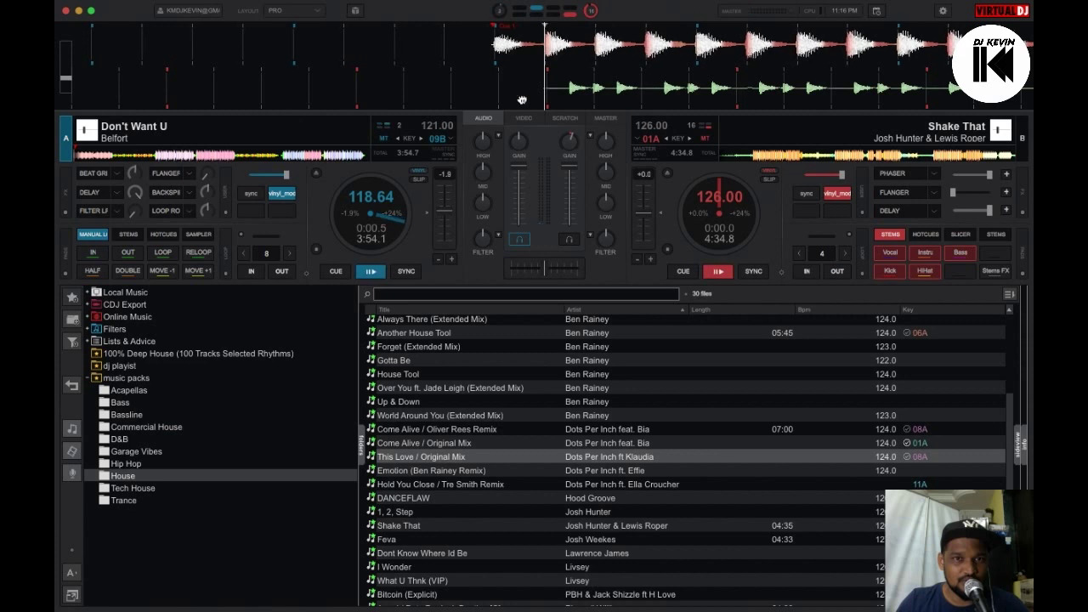
left_click(345, 274)
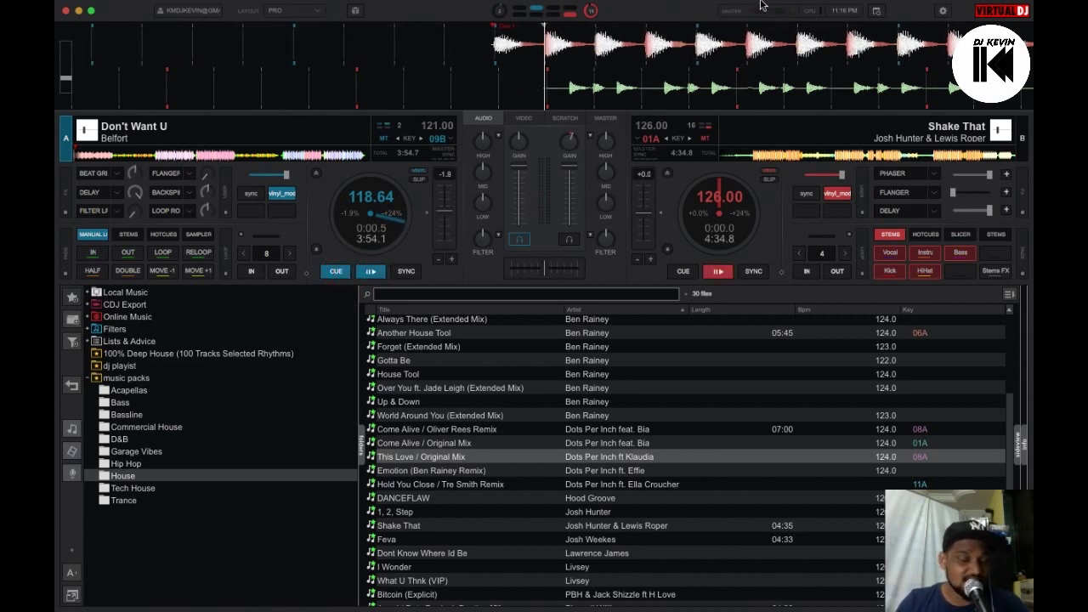
left_click_drag(799, 34, 722, 48)
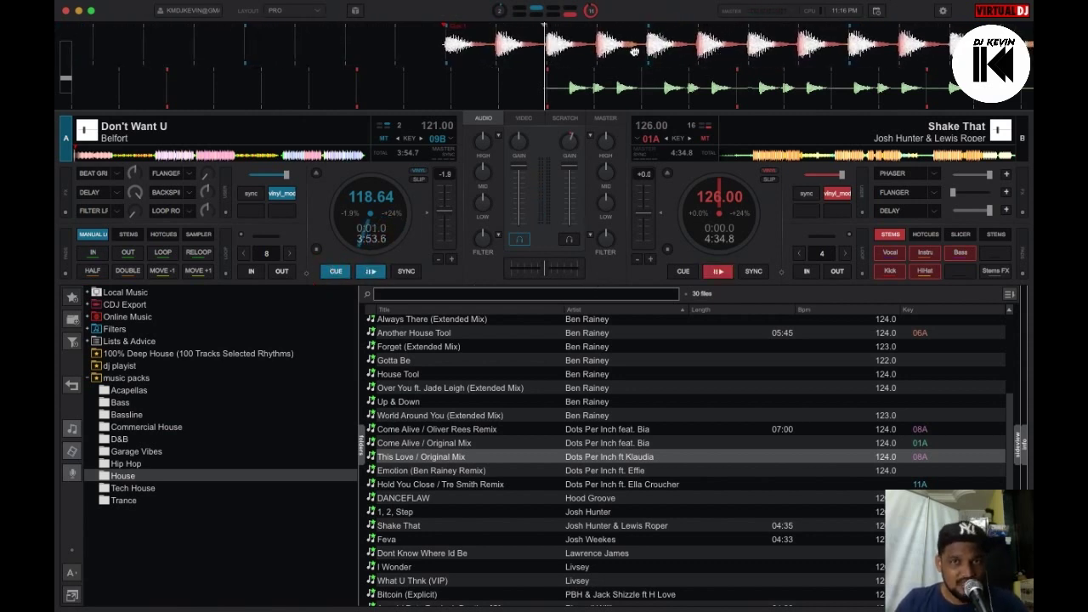
Move deck A back to the first beat, engage a 4-beat loop there, and play it.
left_click_drag(648, 56, 734, 55)
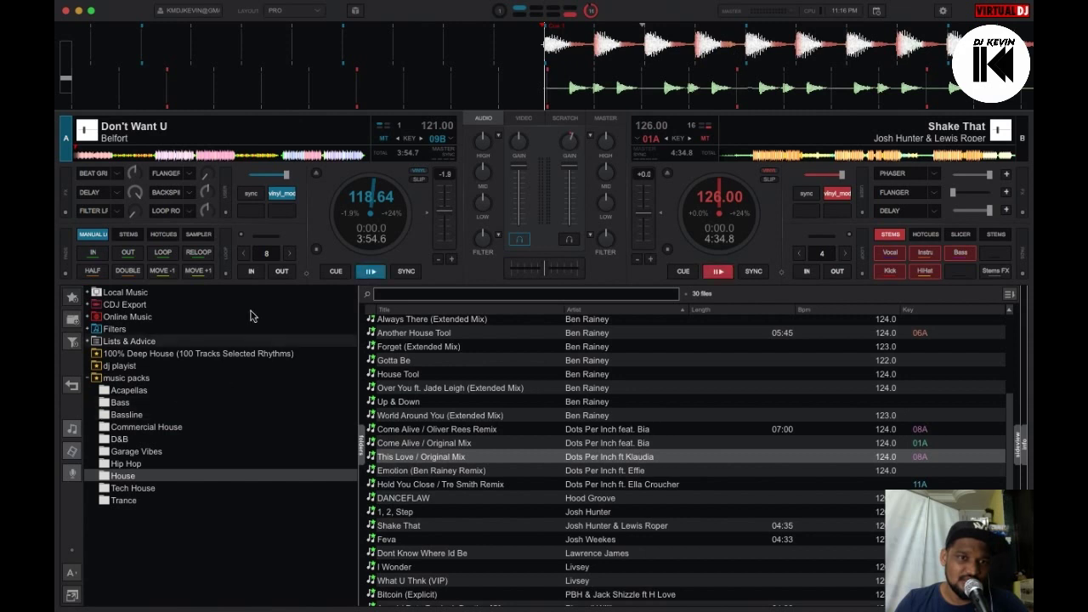
left_click(244, 253)
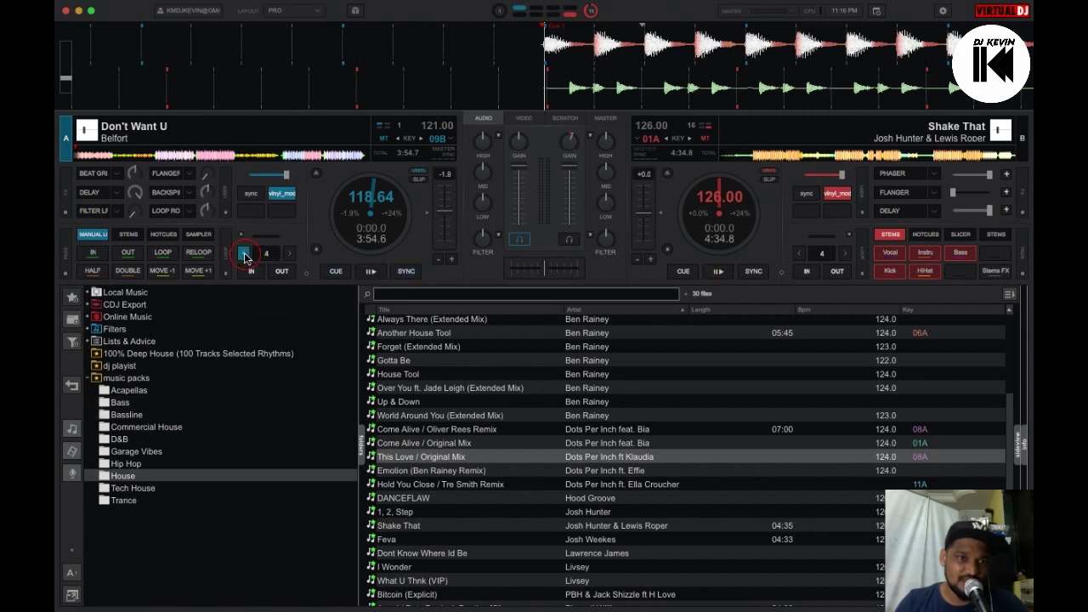
left_click(262, 254)
left_click(372, 273)
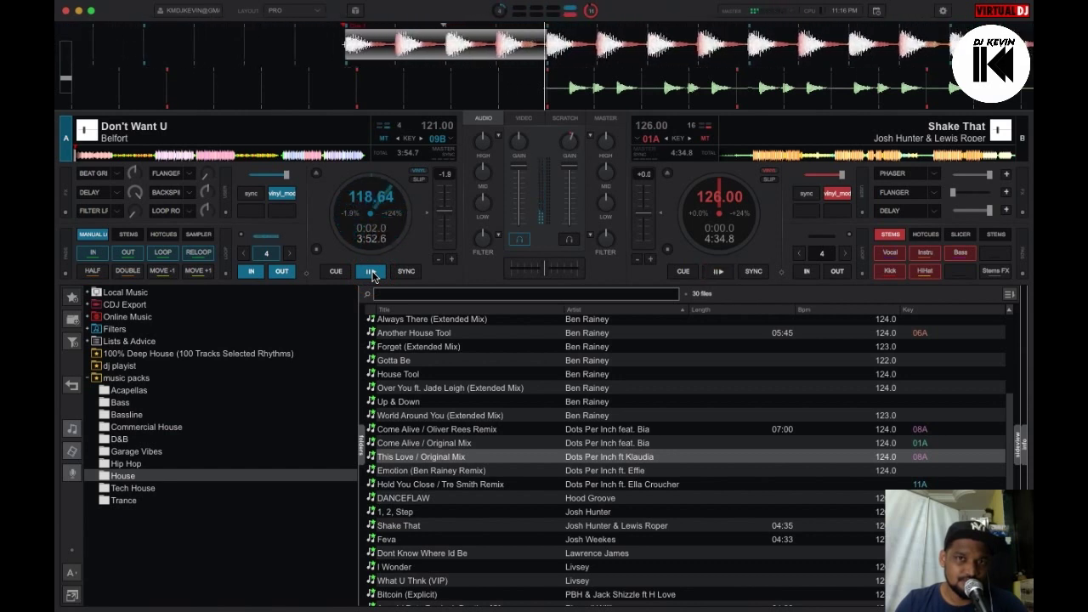
Recall deck A's cue point at 0:01.0, play Don't Want U from it, and return to the cue.
left_click(333, 272)
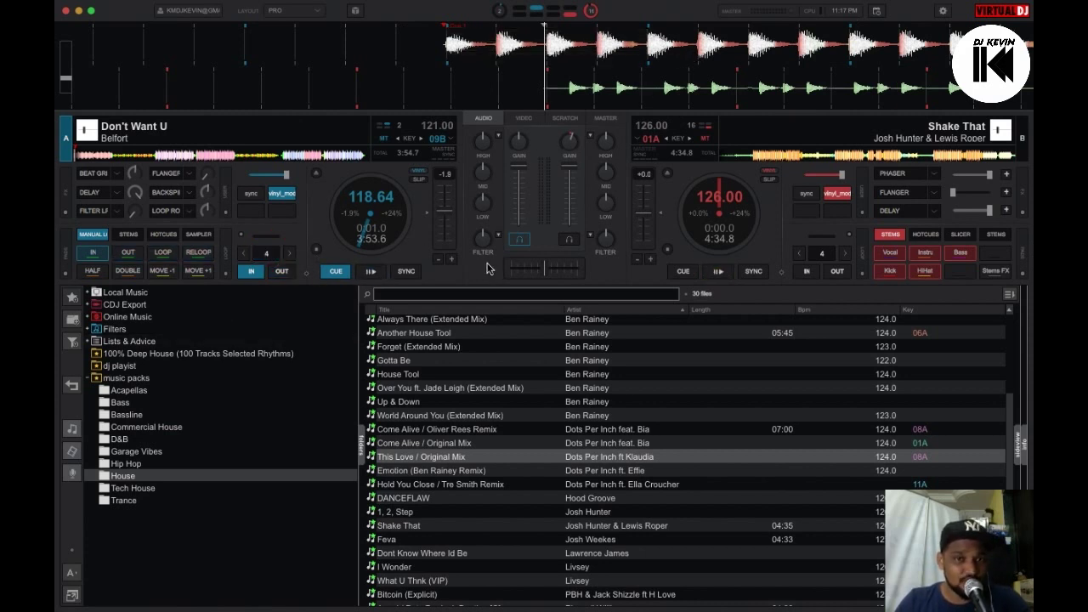
left_click(379, 276)
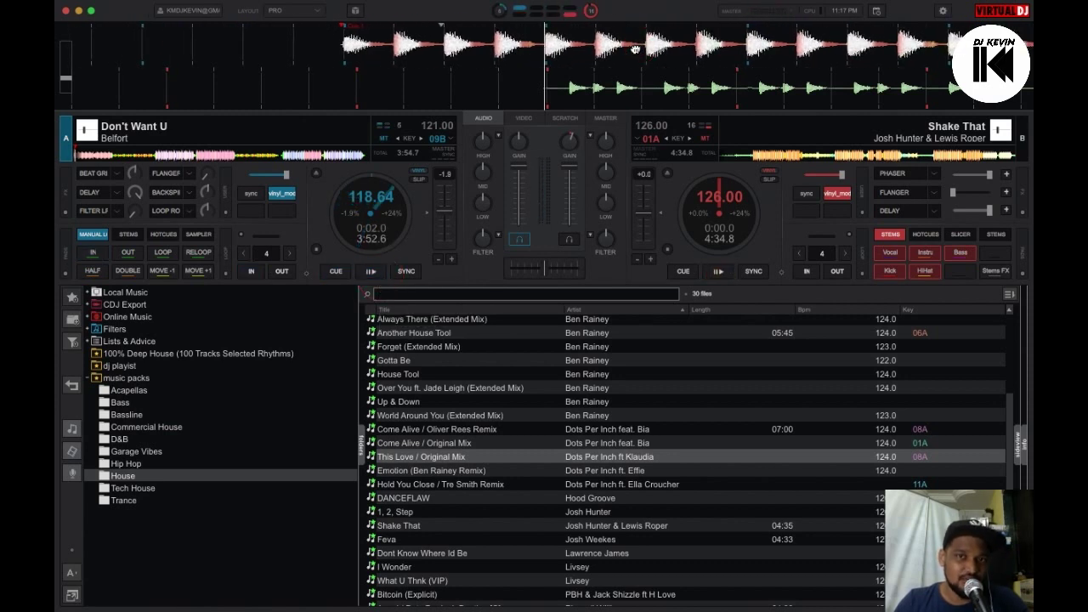
left_click(336, 271)
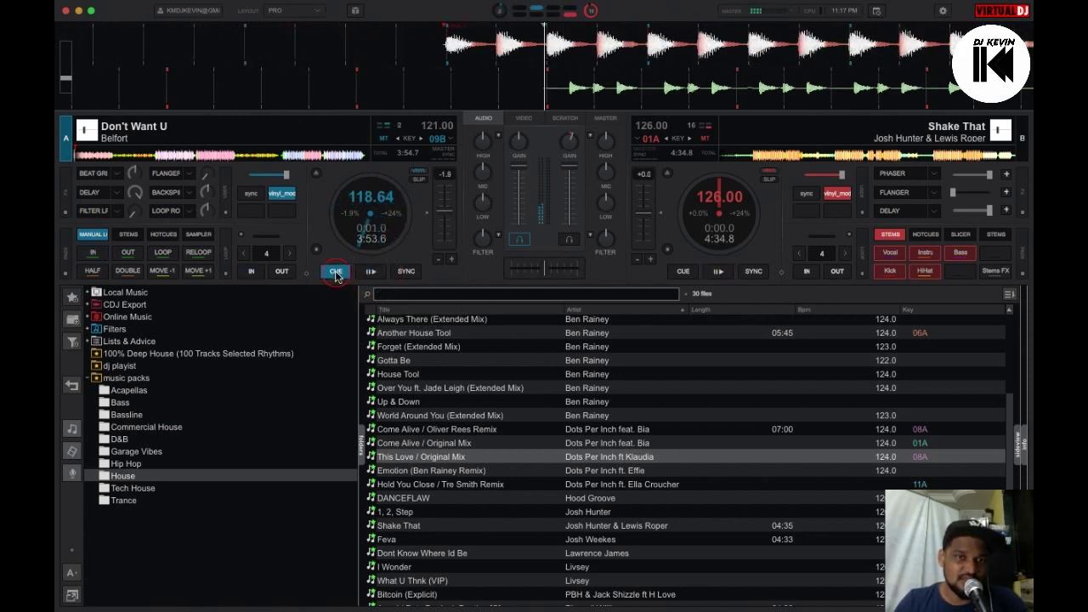
Advance Don't Want U on deck A to the beats at 0:02.0 and 0:04.0, setting the cue point on each, and scrub back towards the start.
left_click_drag(746, 51, 638, 51)
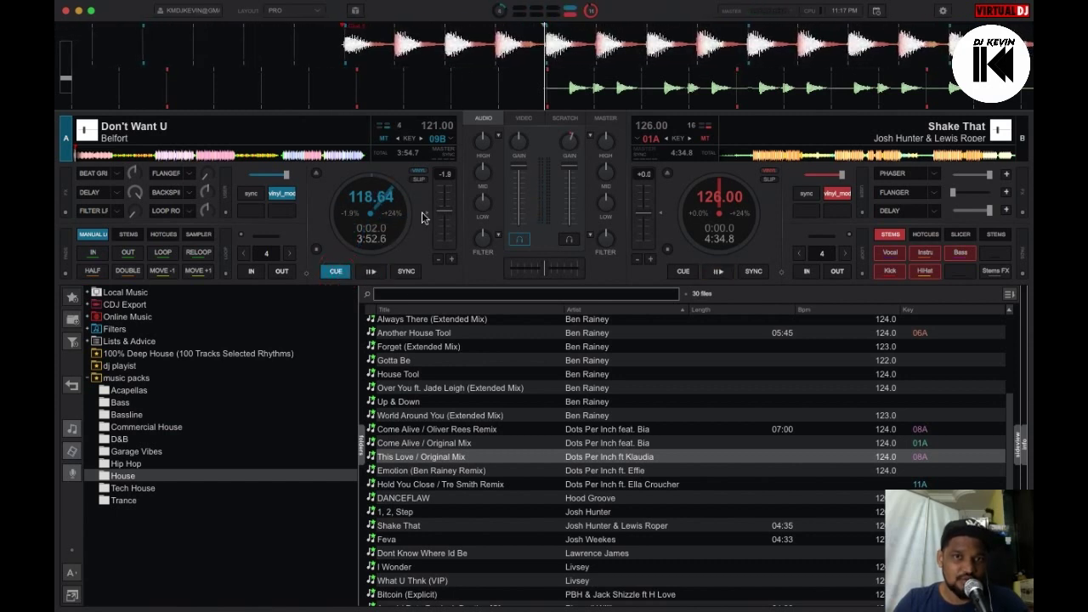
left_click(366, 271)
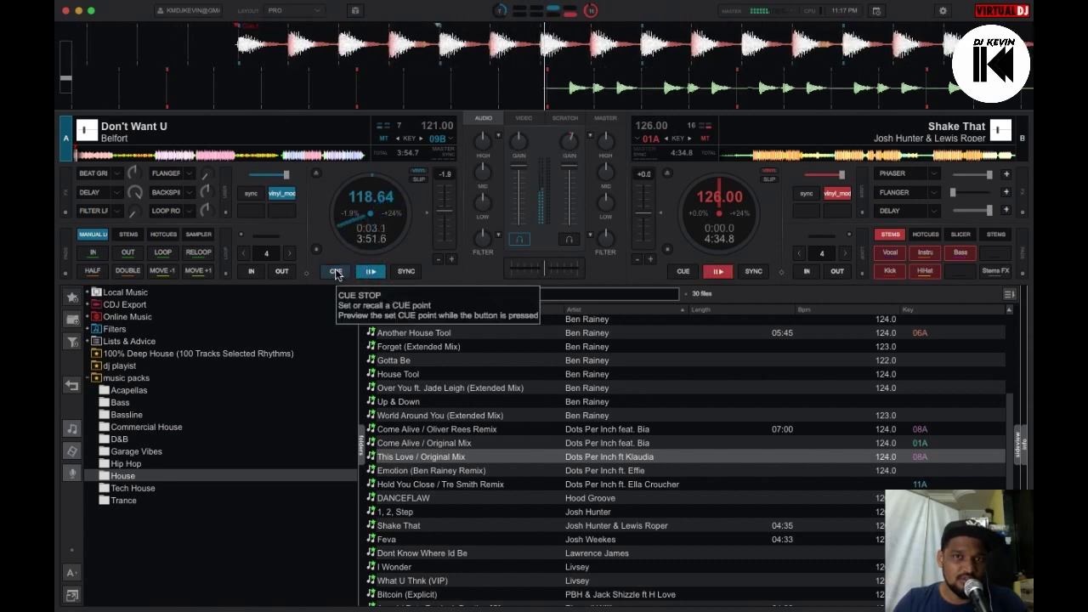
left_click_drag(610, 38, 599, 60)
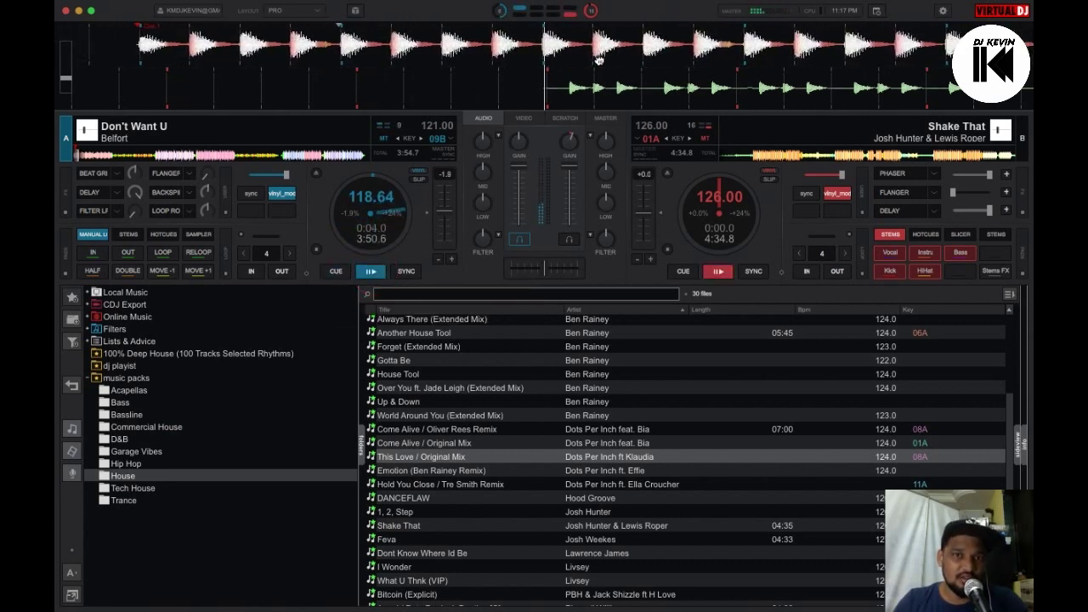
left_click(336, 272)
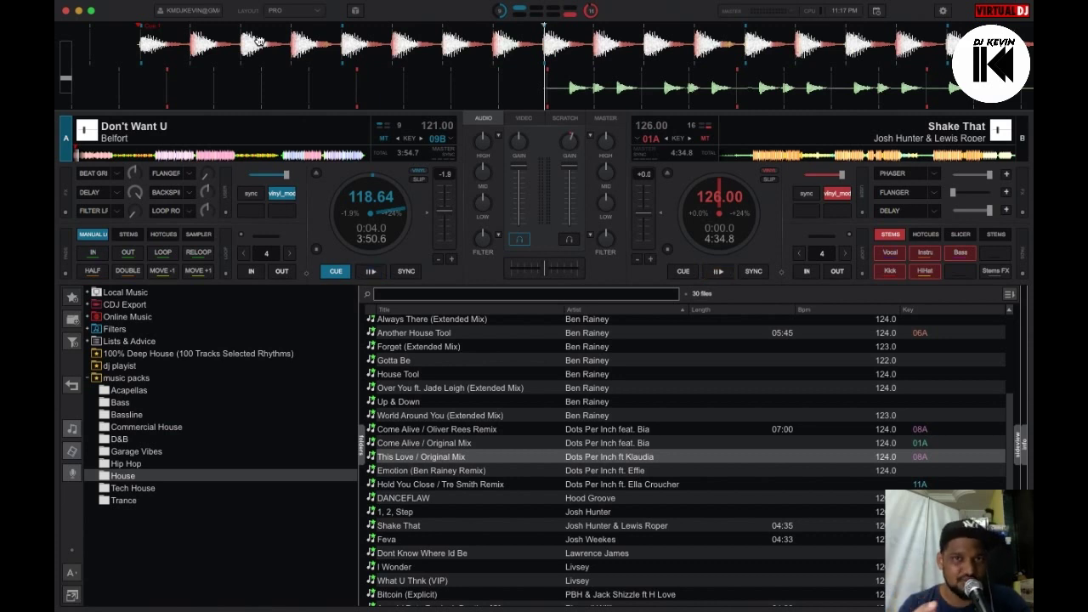
left_click_drag(259, 42, 656, 49)
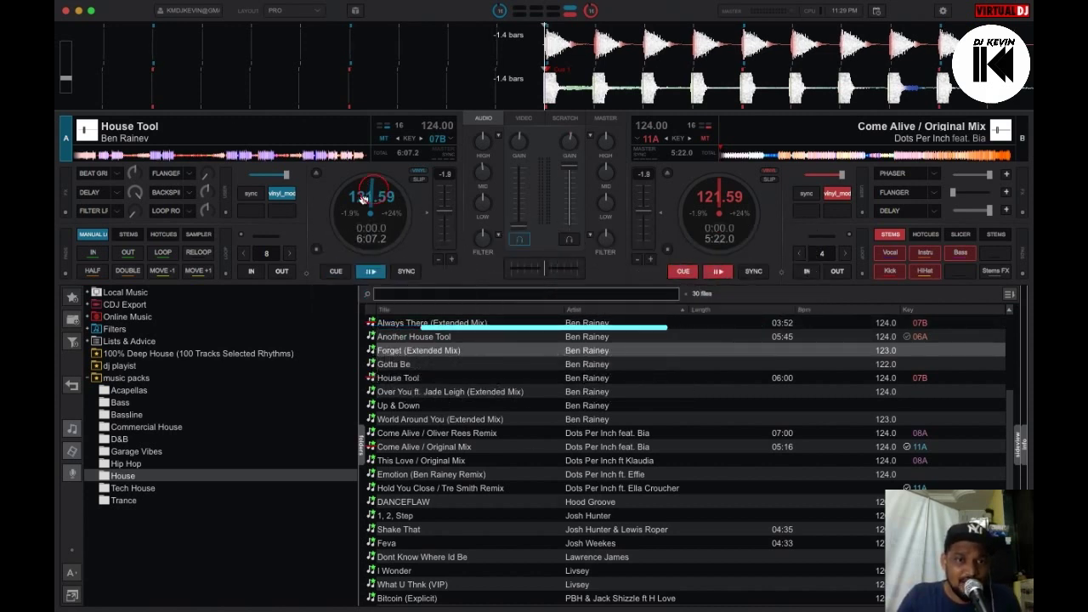
Return House Tool on deck A to its cue point and shift 1, 2, Step on deck B back to about 0.4 seconds before its first beat.
left_click(343, 267)
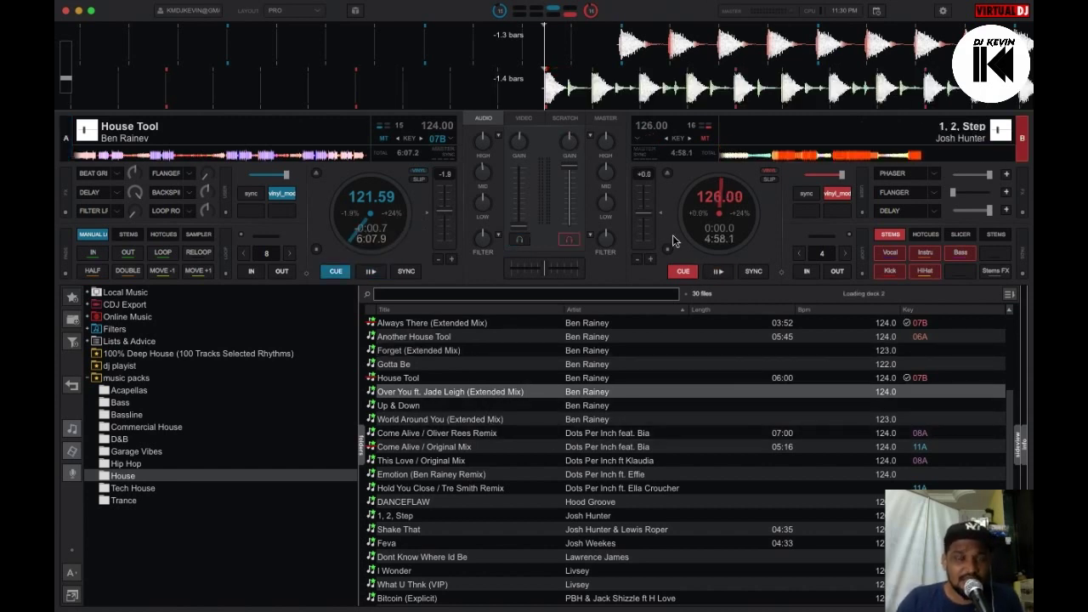
mouse_move(674, 242)
left_mouse_down()
mouse_move(706, 230)
mouse_move(688, 231)
left_mouse_up()
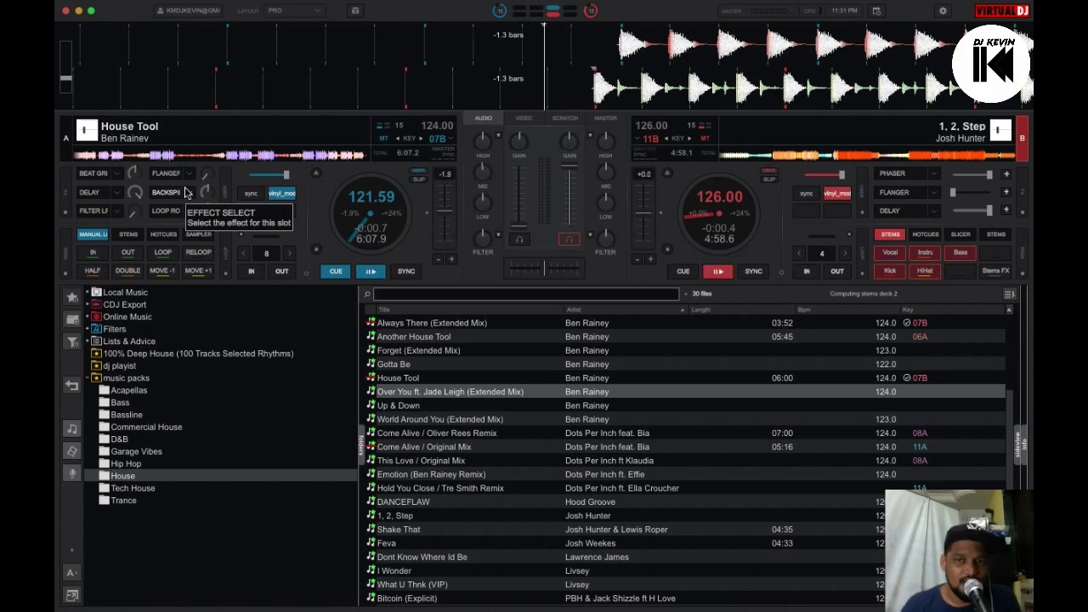
scroll(597, 463, "down", 1)
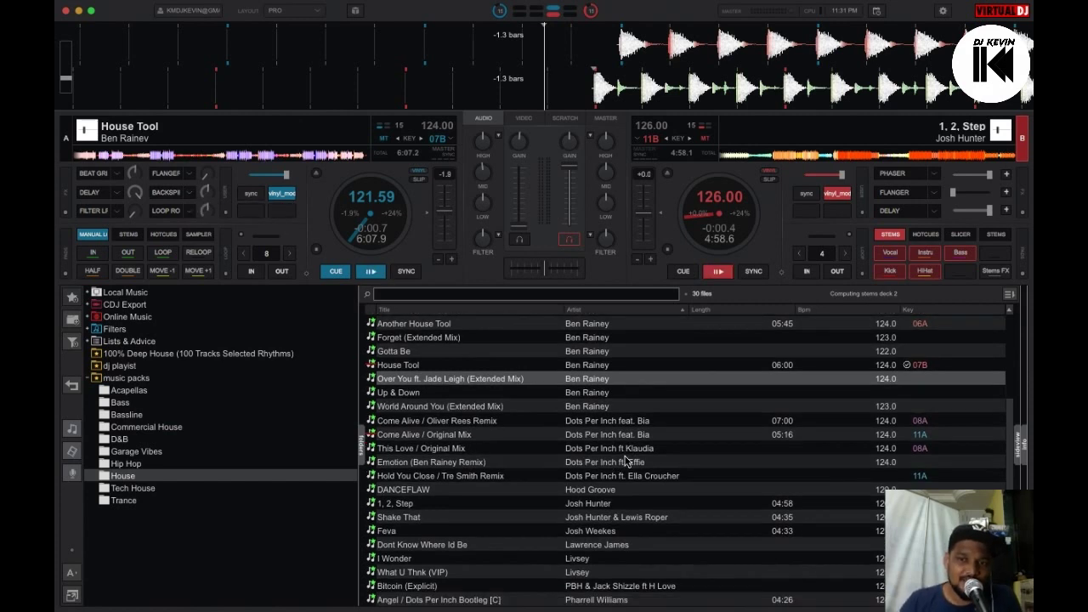
scroll(626, 461, "up", 3)
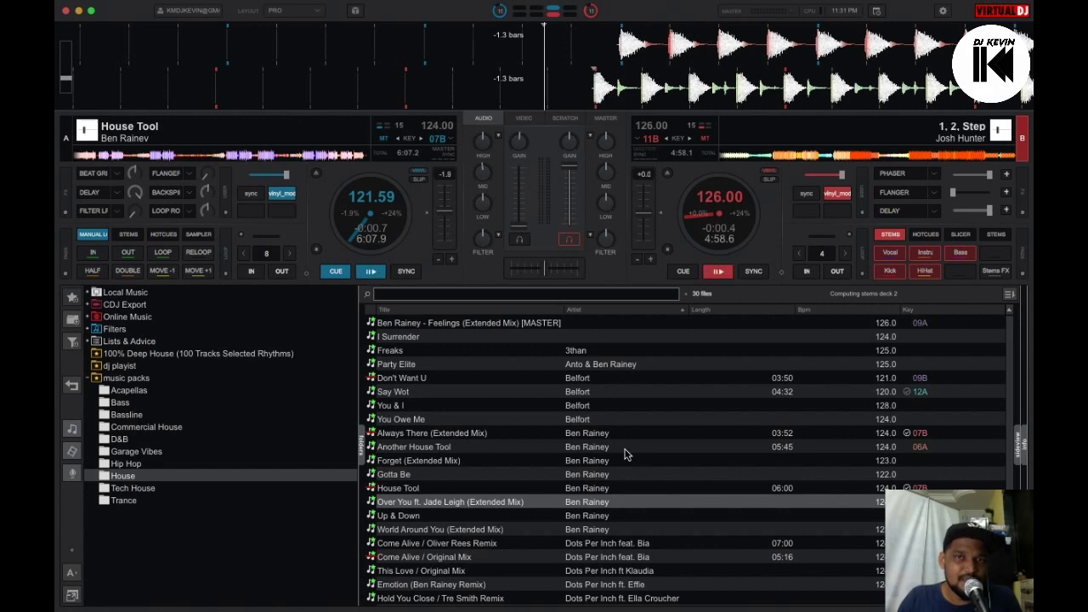
scroll(626, 455, "down", 1)
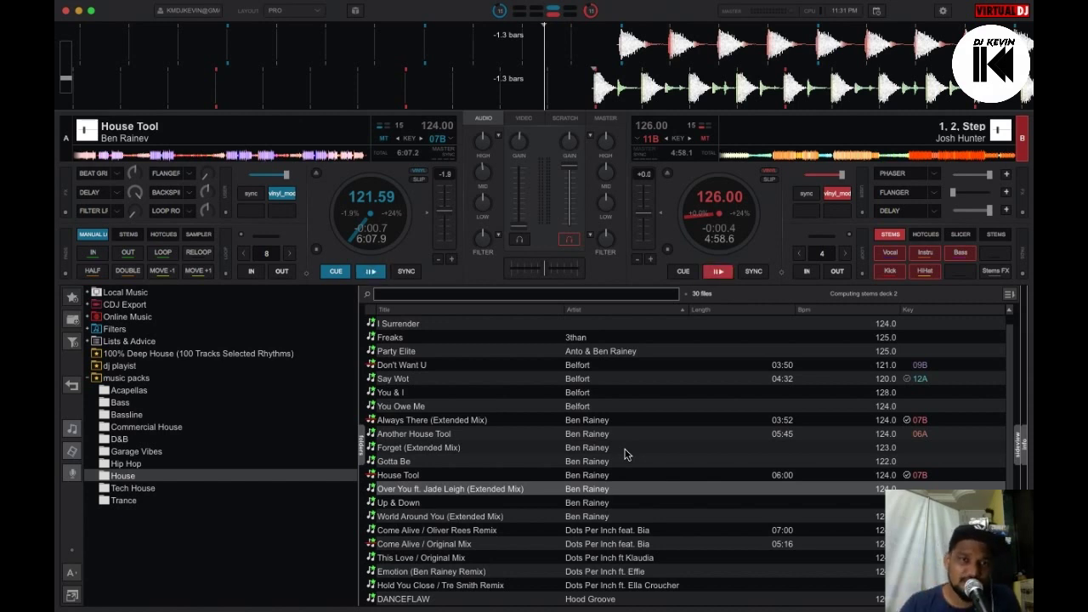
Play House Tool on deck A together with 1, 2, Step on deck B, and return both decks to their cue points.
left_click(371, 271)
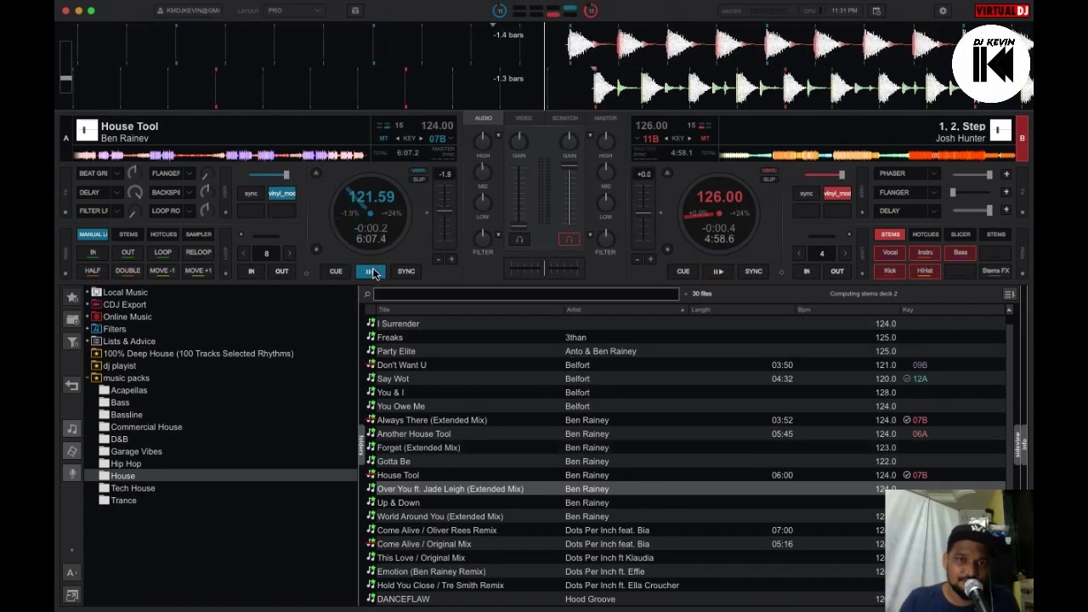
left_click(720, 272)
mouse_move(568, 181)
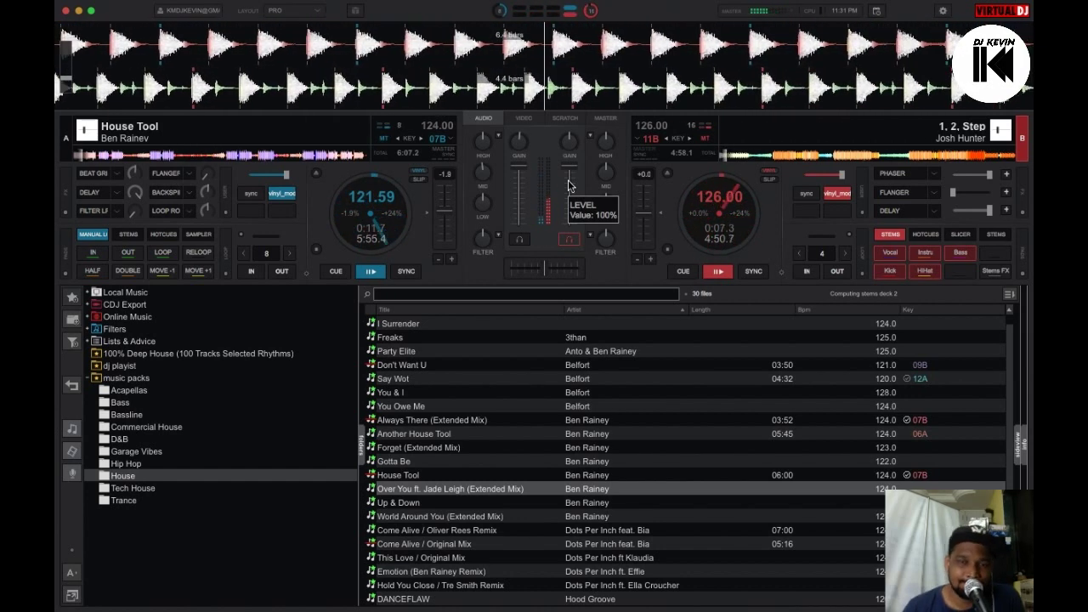
left_click(336, 271)
left_click(691, 272)
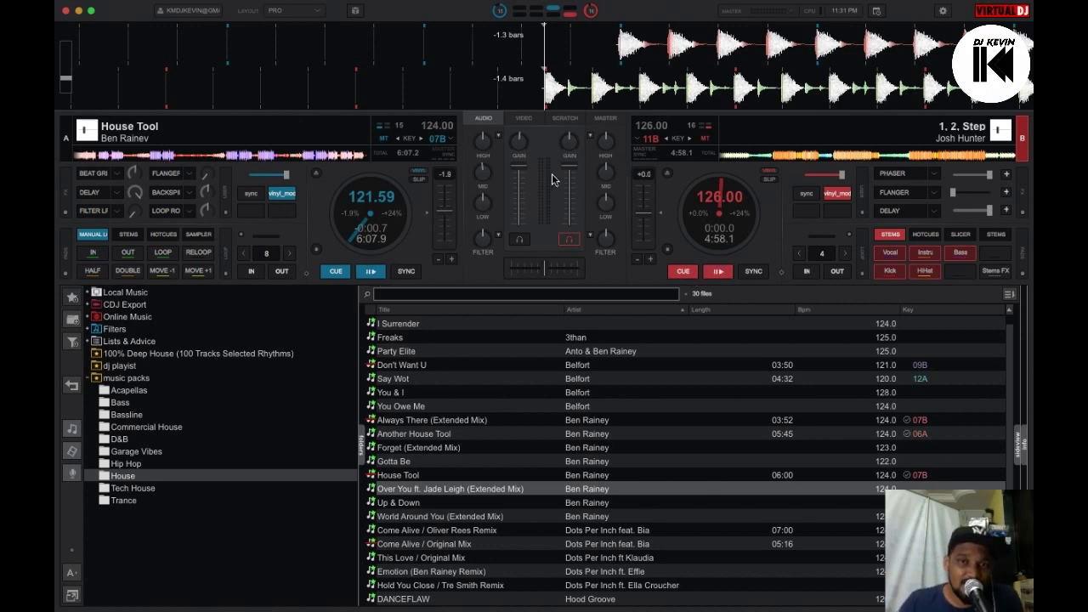
Slow deck B to 121.10 BPM (-3.9%) with deck A playing, recall deck A's cue, and try 120.28 BPM on deck B before restoring 121.10.
left_click(371, 272)
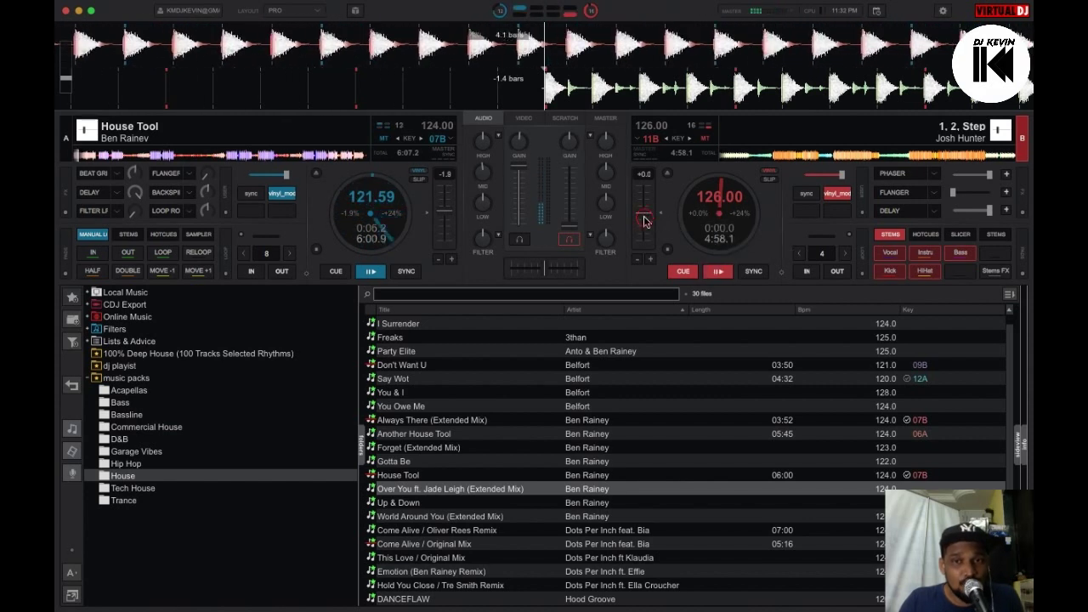
left_click_drag(644, 221, 645, 215)
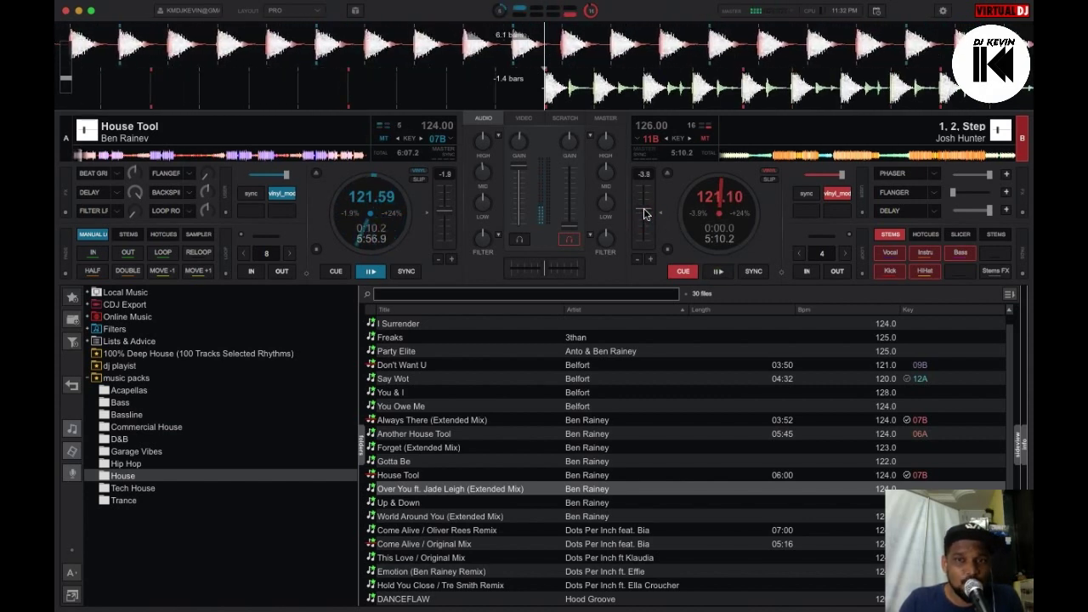
left_click(337, 271)
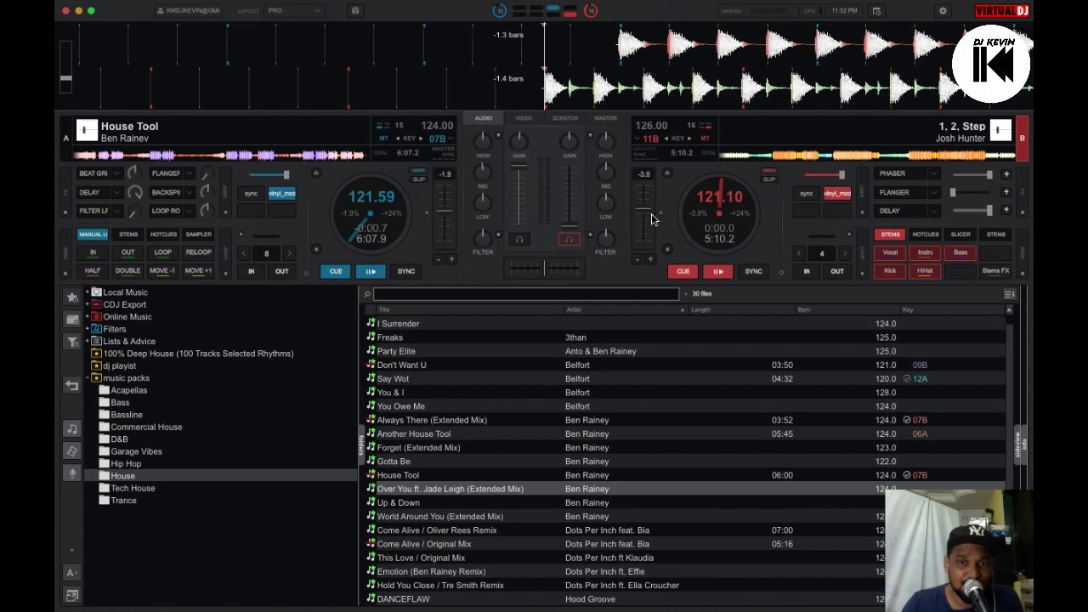
mouse_move(652, 213)
left_mouse_down()
mouse_move(651, 226)
mouse_move(650, 215)
left_mouse_up()
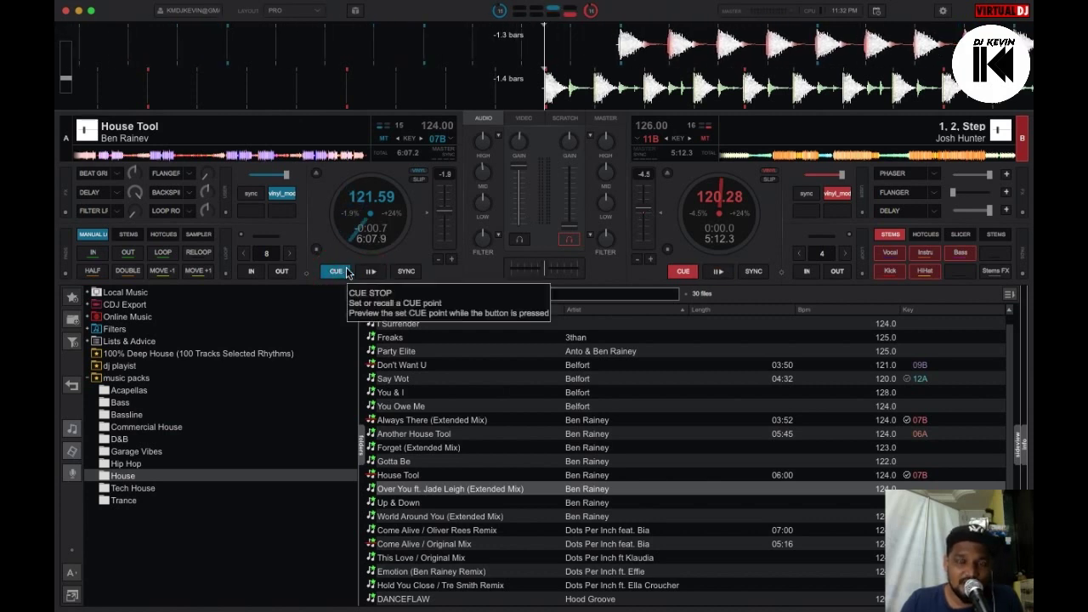
left_click(646, 210)
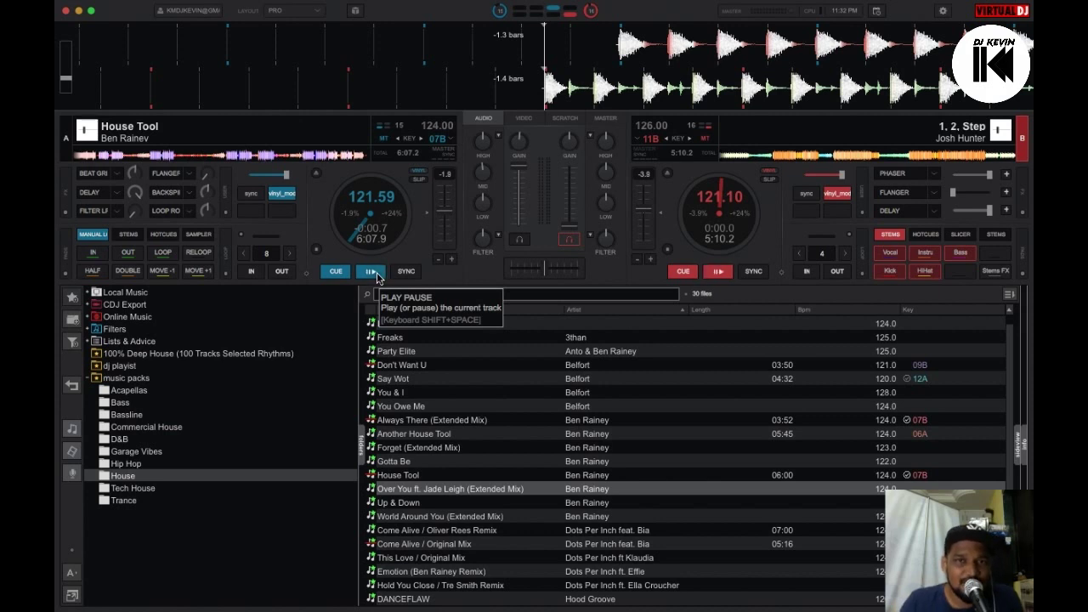
Play deck A, bring in deck B with its level at about half, and nudge deck B's pitch down and up to line up the beats.
left_click(376, 277)
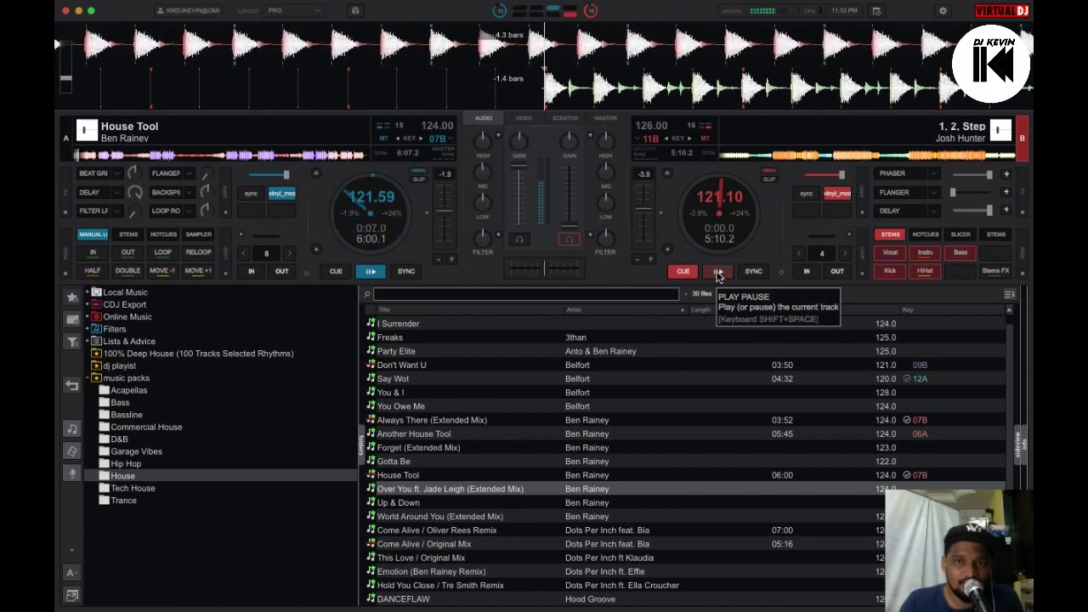
left_click(718, 275)
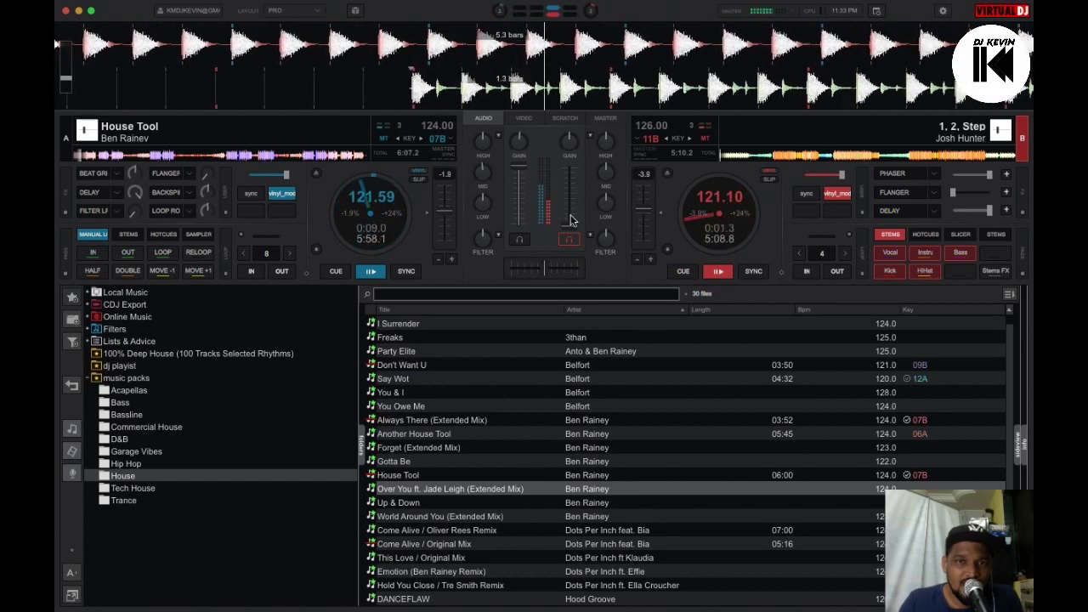
left_click_drag(571, 177, 574, 198)
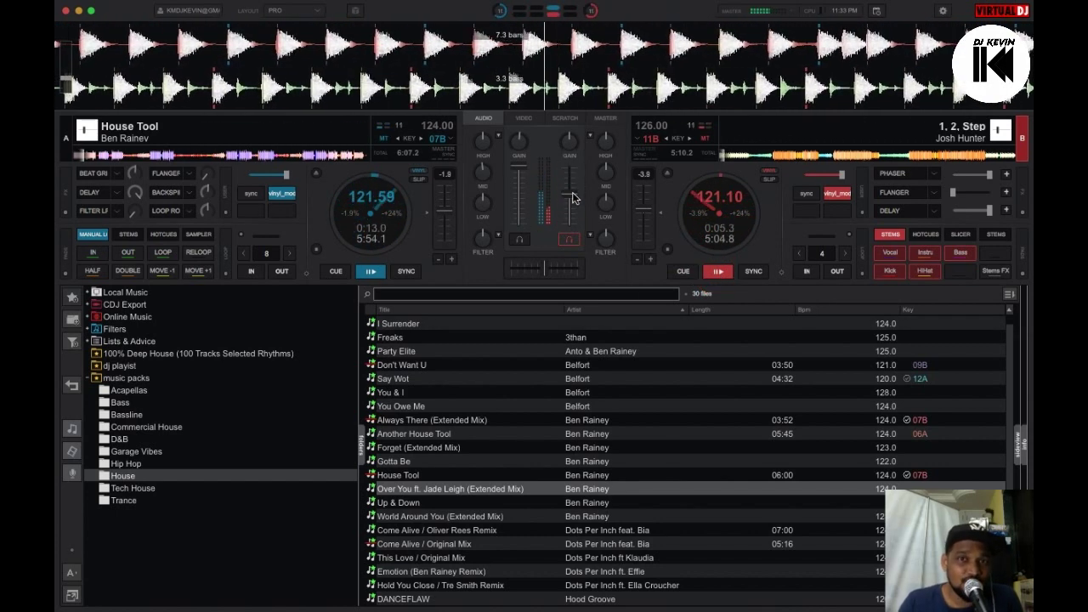
left_click(637, 261)
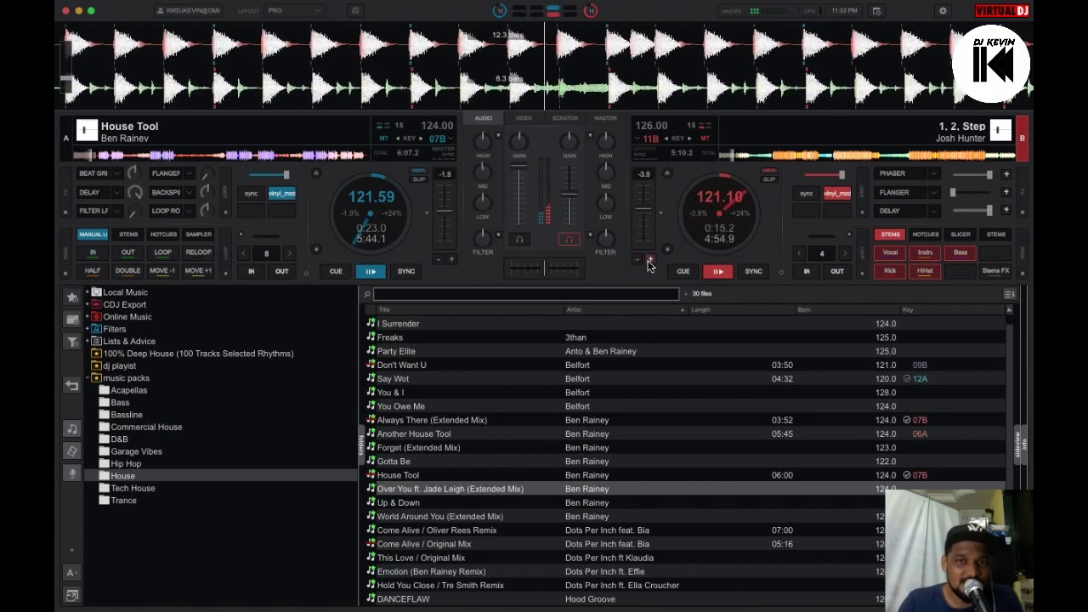
left_click(651, 260)
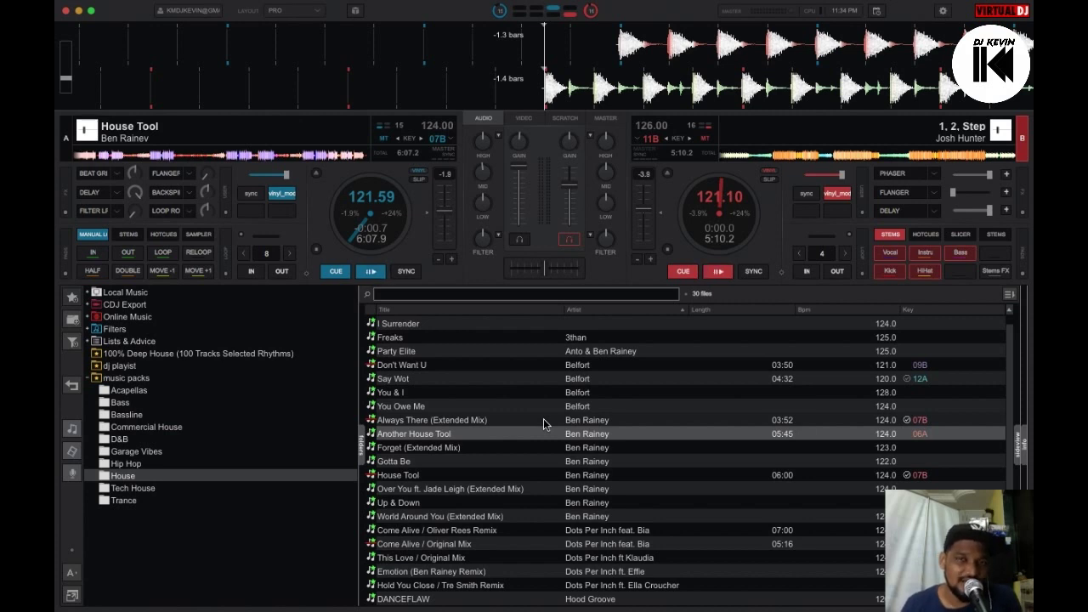
Restart deck A, drop in deck B on the beat, and repeatedly nudge deck B forward to align its beats with House Tool.
left_click(373, 273)
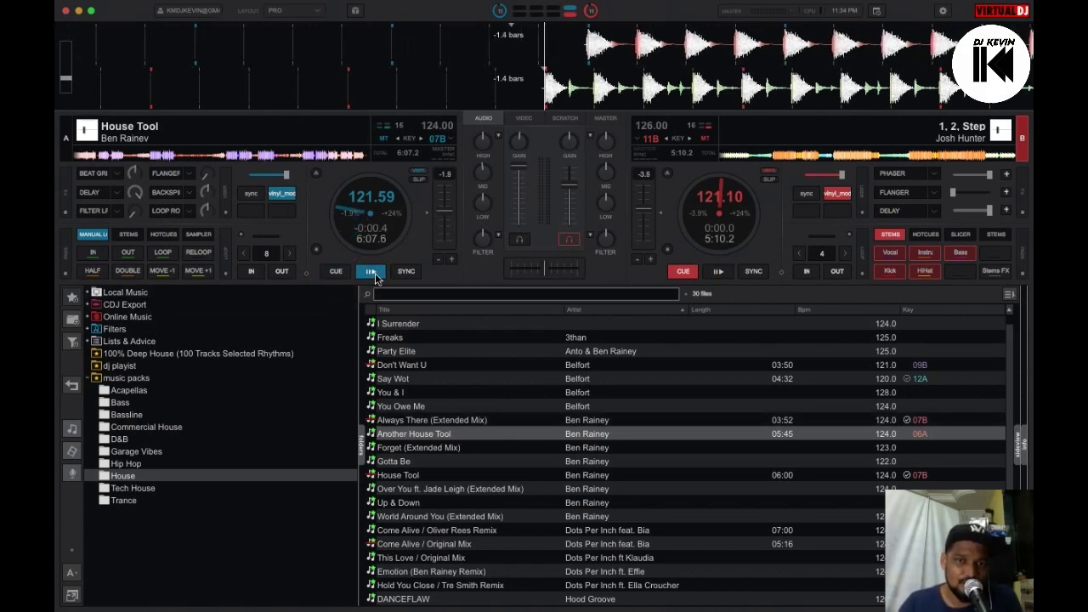
left_click(720, 272)
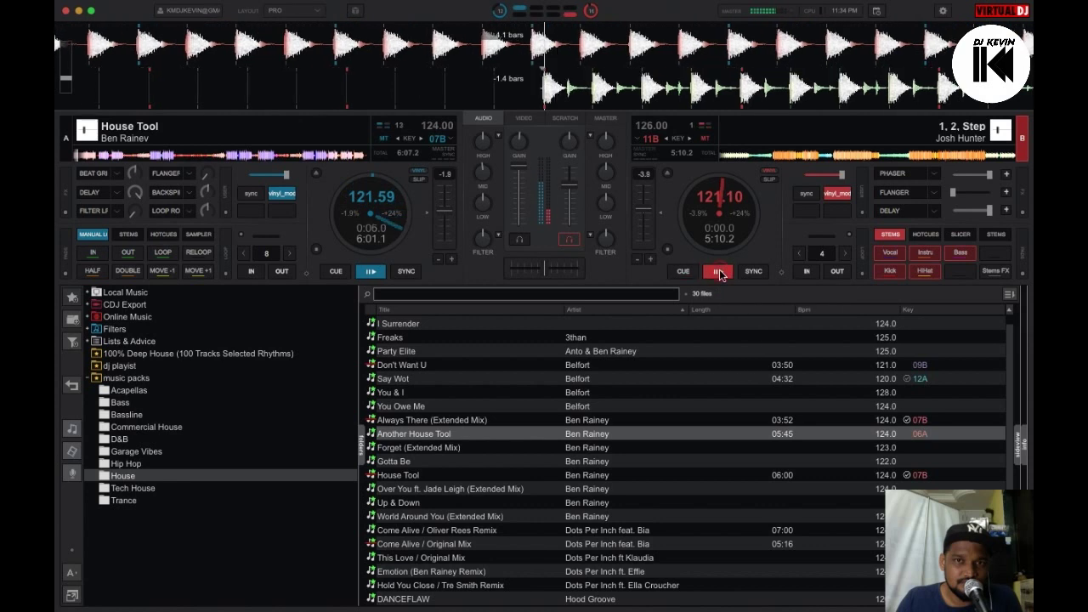
left_click(651, 260)
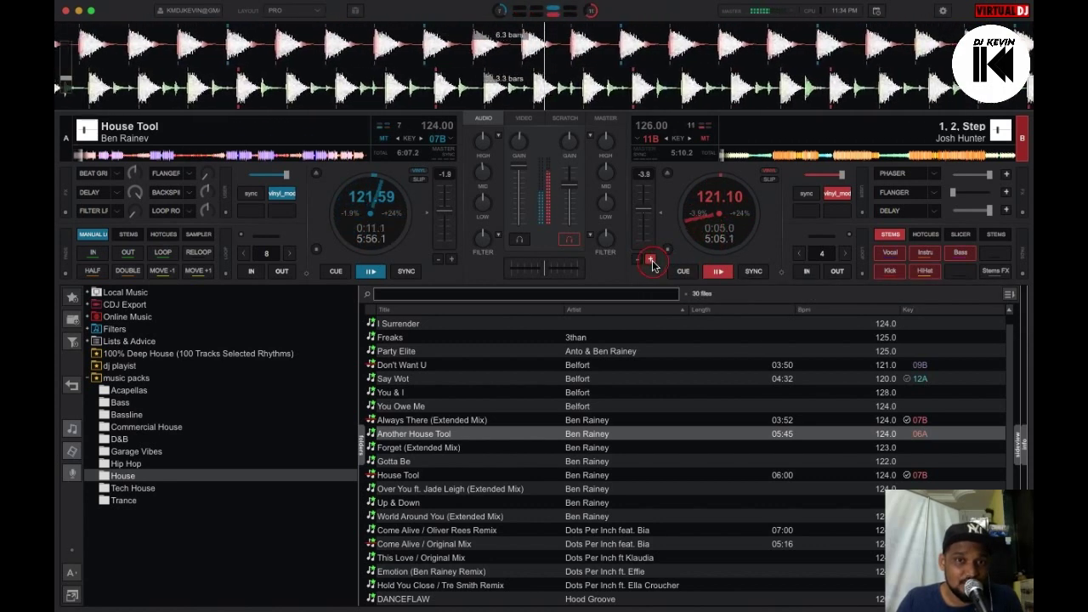
left_click(652, 261)
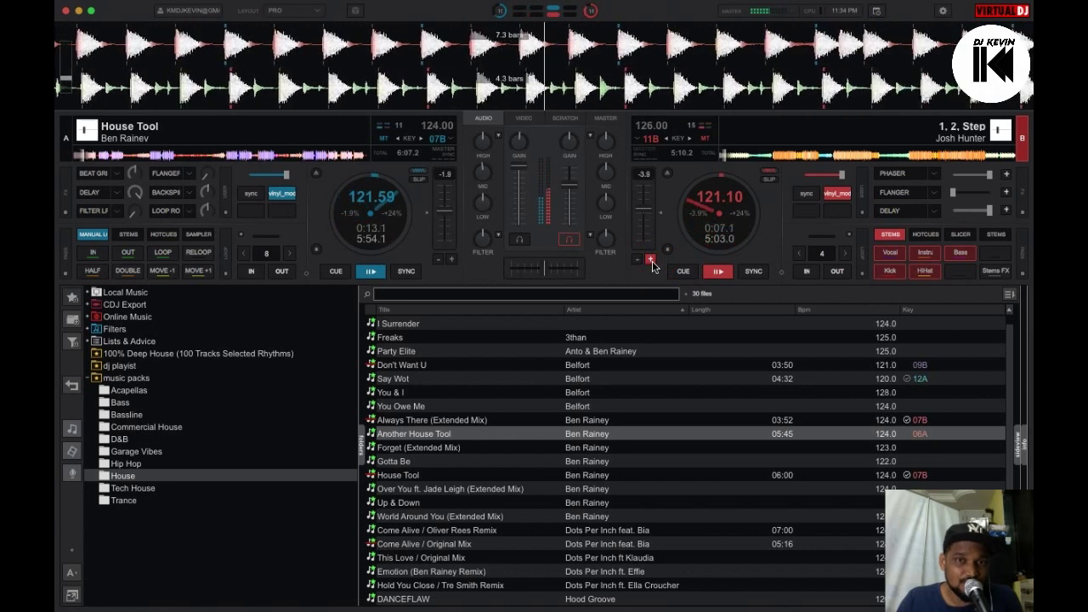
left_click(652, 261)
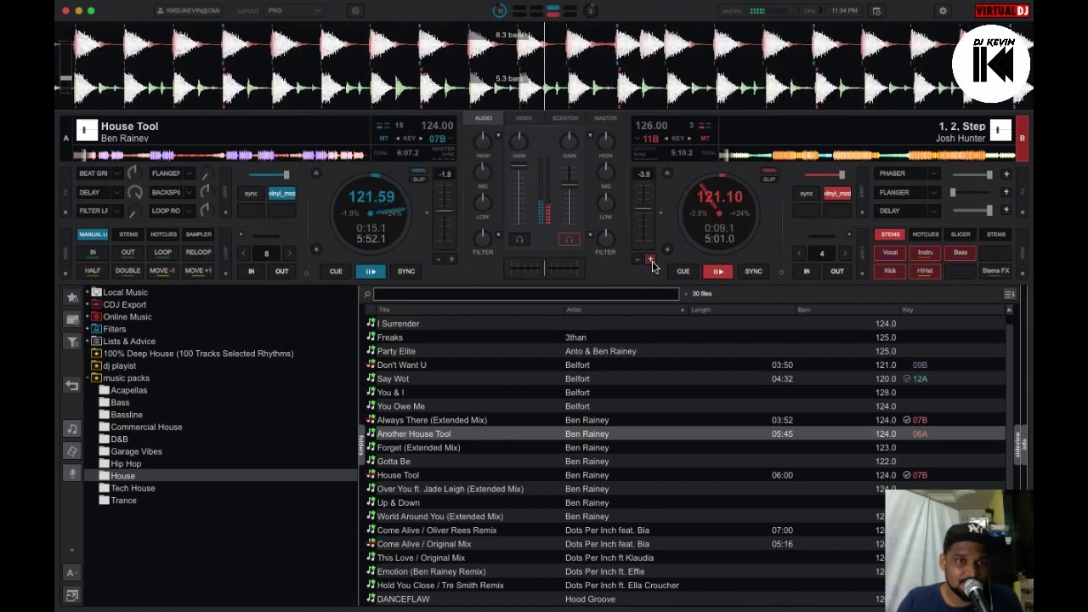
left_click(653, 261)
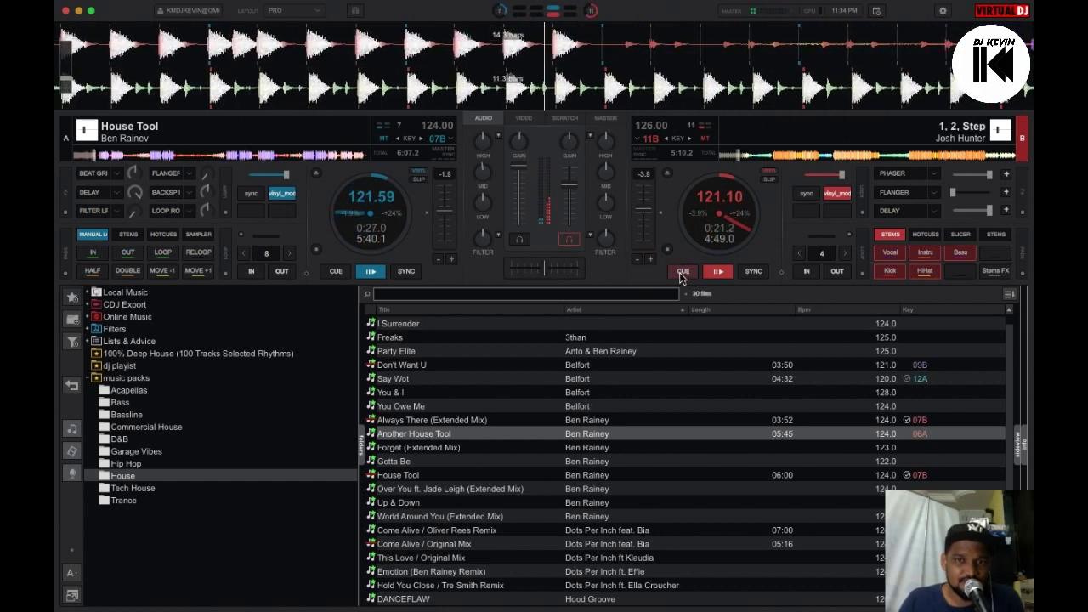
Return both decks to their cue points, restart House Tool on deck A, and drop in 1, 2, Step on deck B.
left_click(680, 274)
left_click(338, 274)
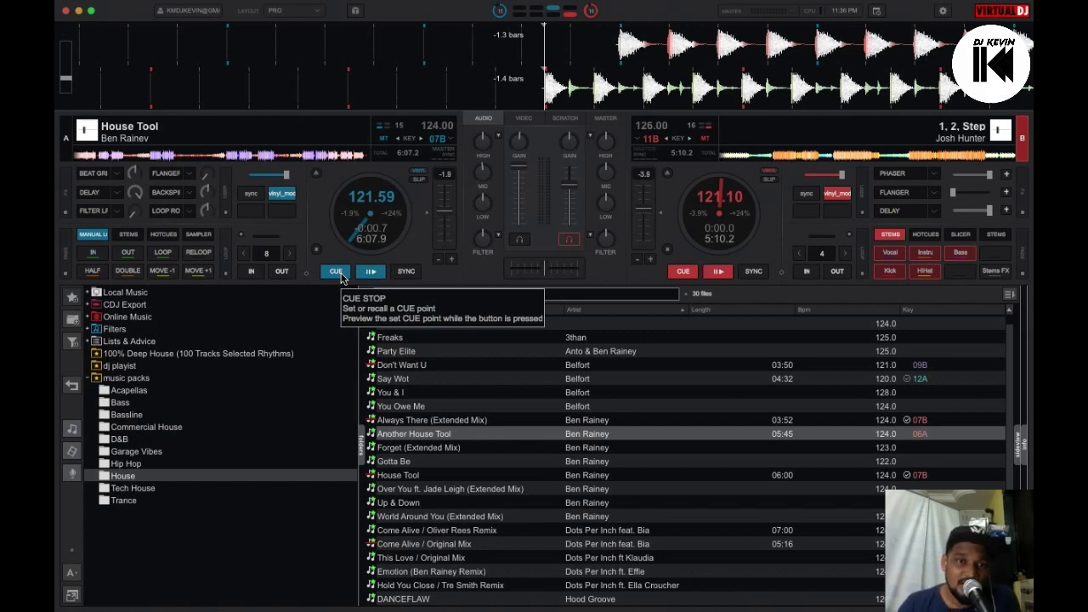
left_click(370, 273)
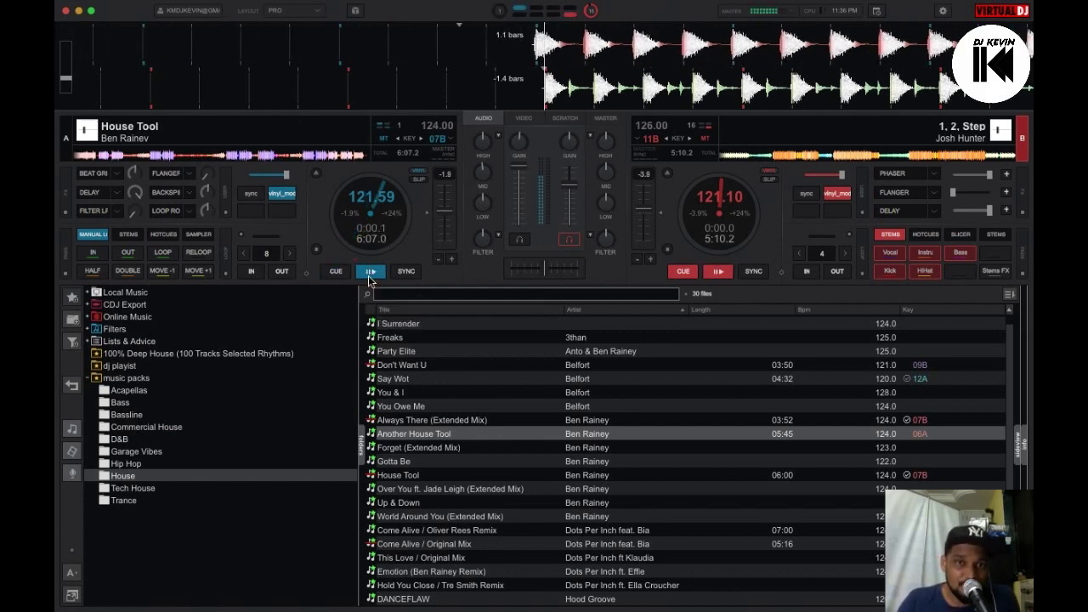
left_click(718, 272)
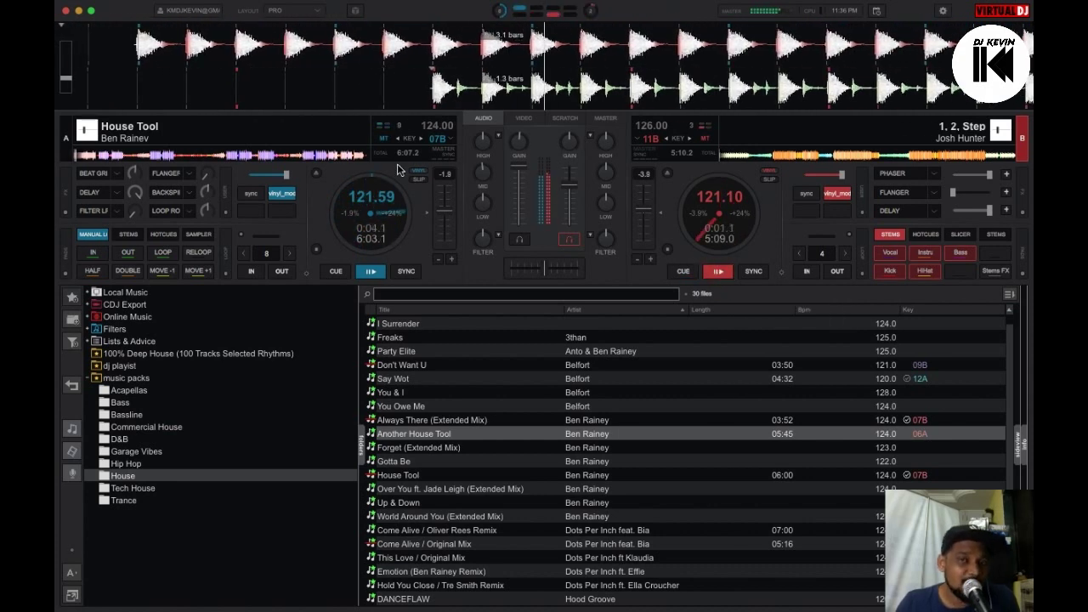
Return both decks to their cue points and scrub House Tool on deck A forward from its first beat to bar 4.1.
left_click(684, 272)
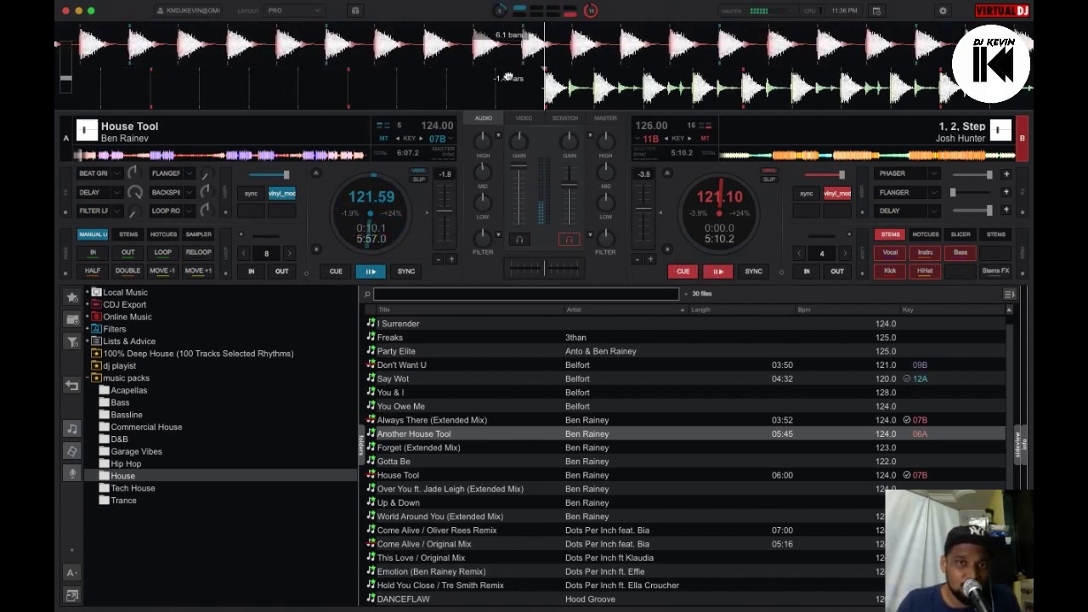
left_click(334, 272)
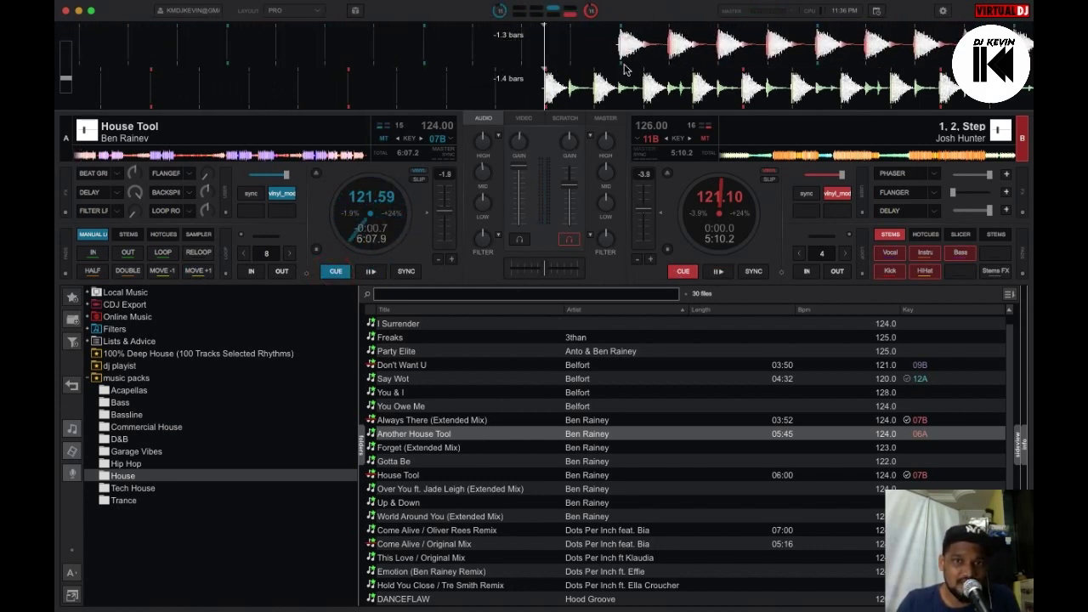
left_click(572, 53)
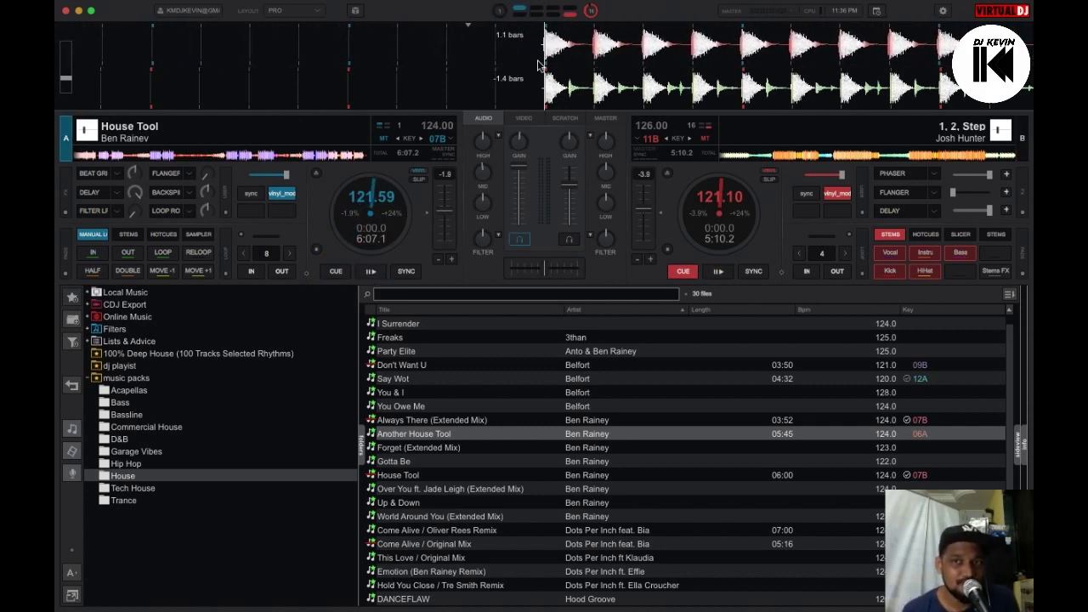
mouse_move(538, 64)
left_mouse_down()
mouse_move(589, 54)
mouse_move(576, 50)
mouse_move(784, 44)
left_mouse_up()
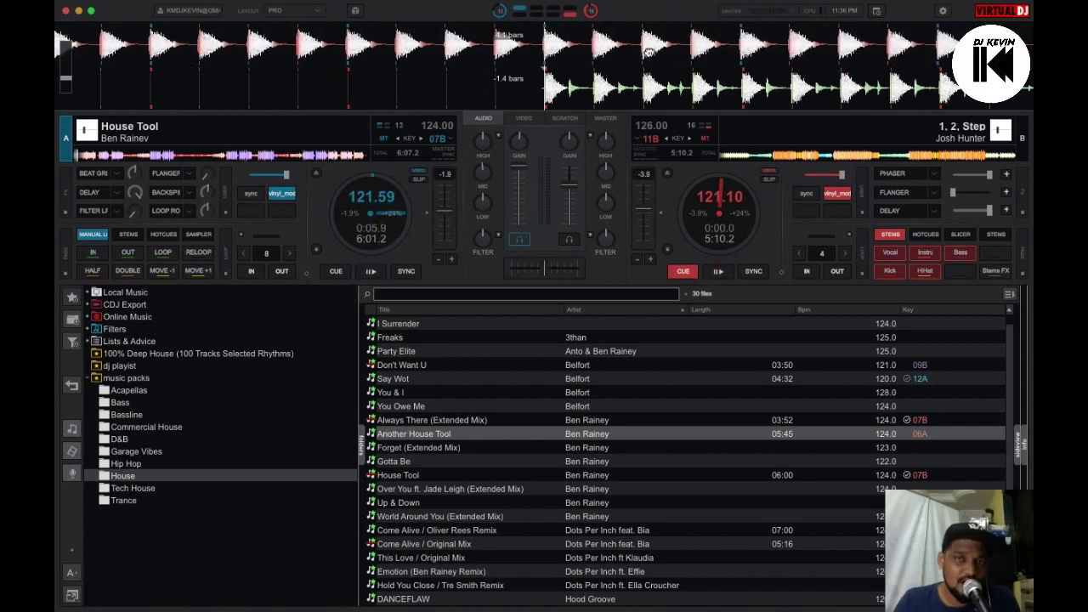
Compare the first beats of both decks and move House Tool on deck A through its bars to bar 9.1.
left_click(578, 88)
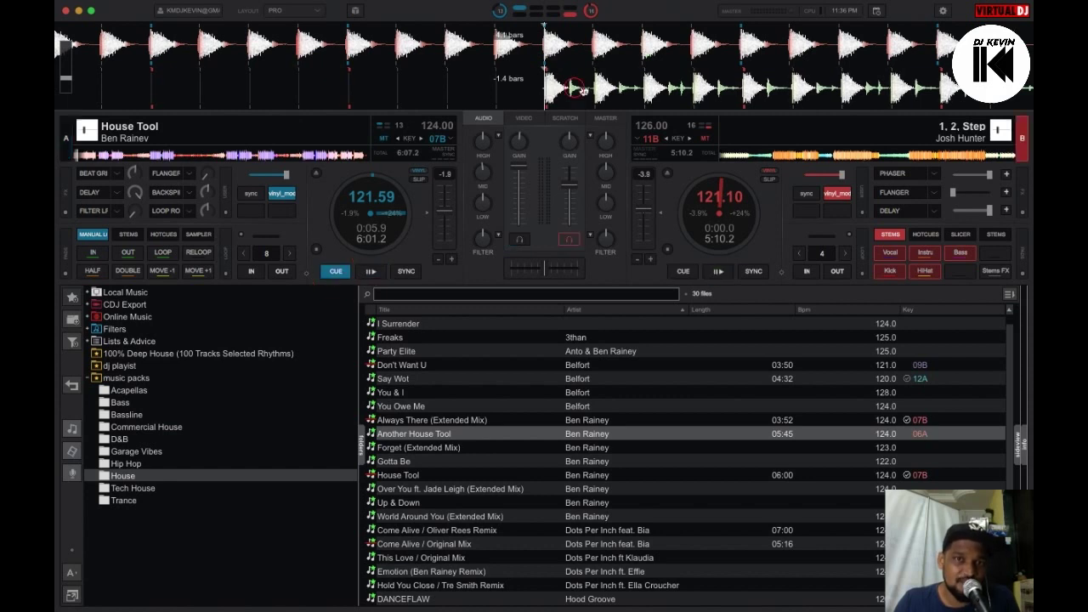
left_click(563, 50)
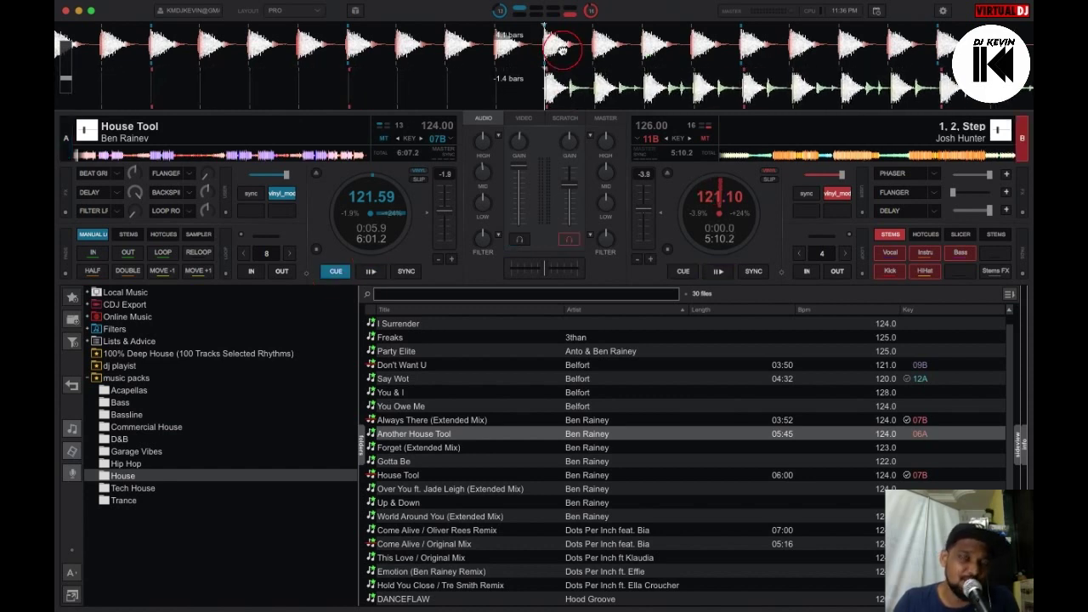
left_click_drag(872, 44, 586, 55)
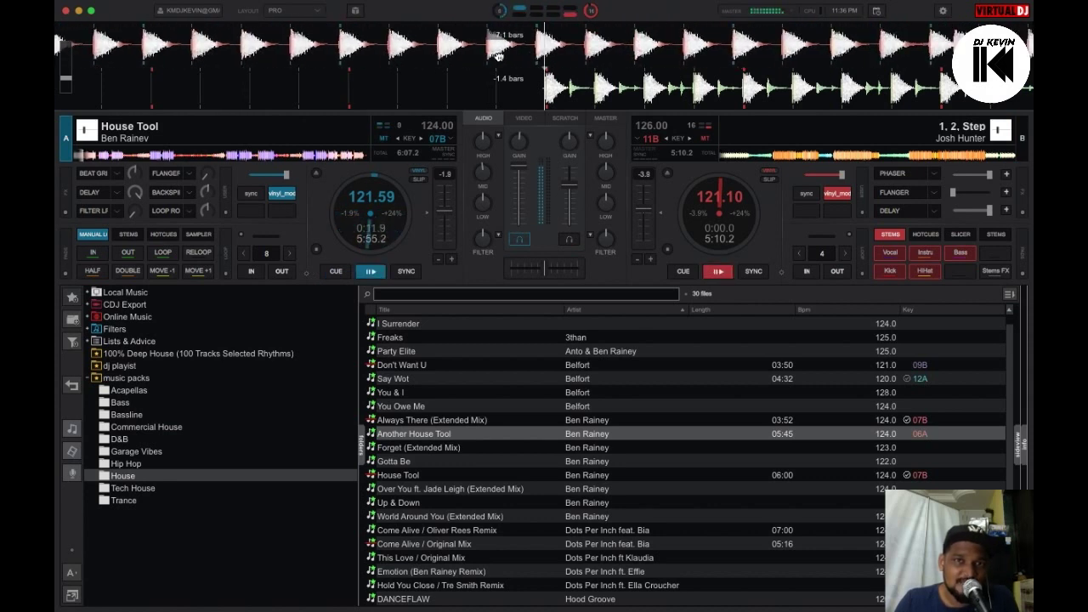
left_click(728, 42)
left_click_drag(727, 43, 583, 57)
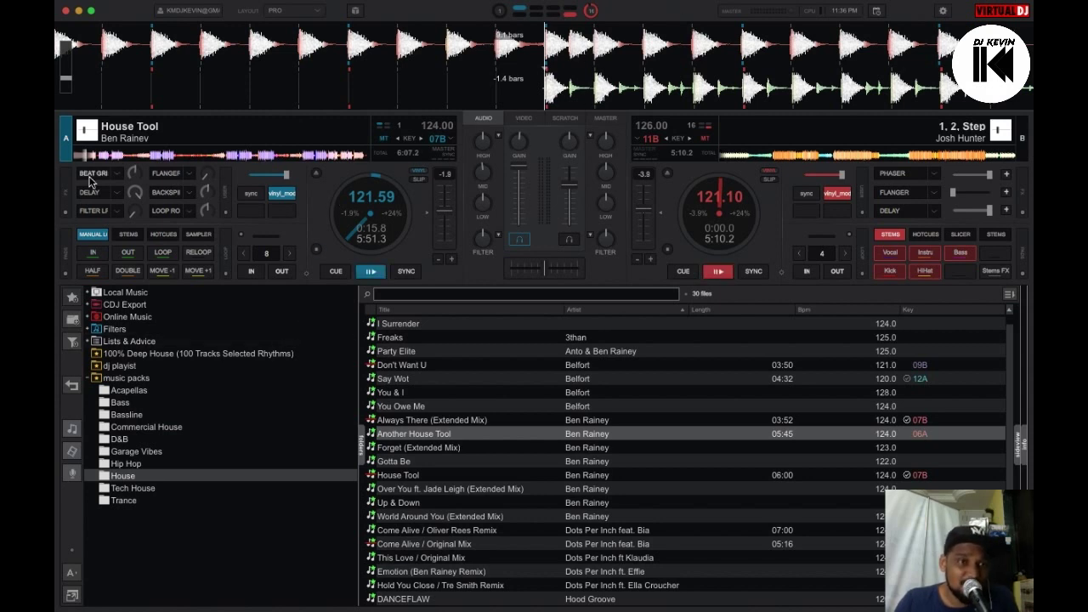
Jump through House Tool's phrases on deck A and park it at bar 49.1, about 1:34.7 into the track.
left_click(114, 159)
left_click(128, 159)
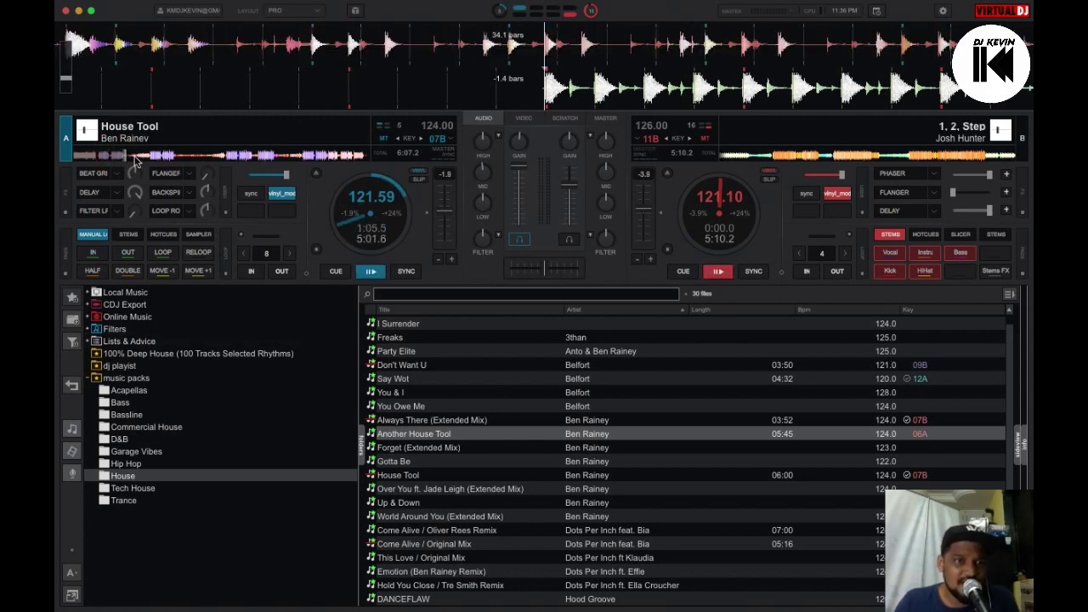
left_click(149, 159)
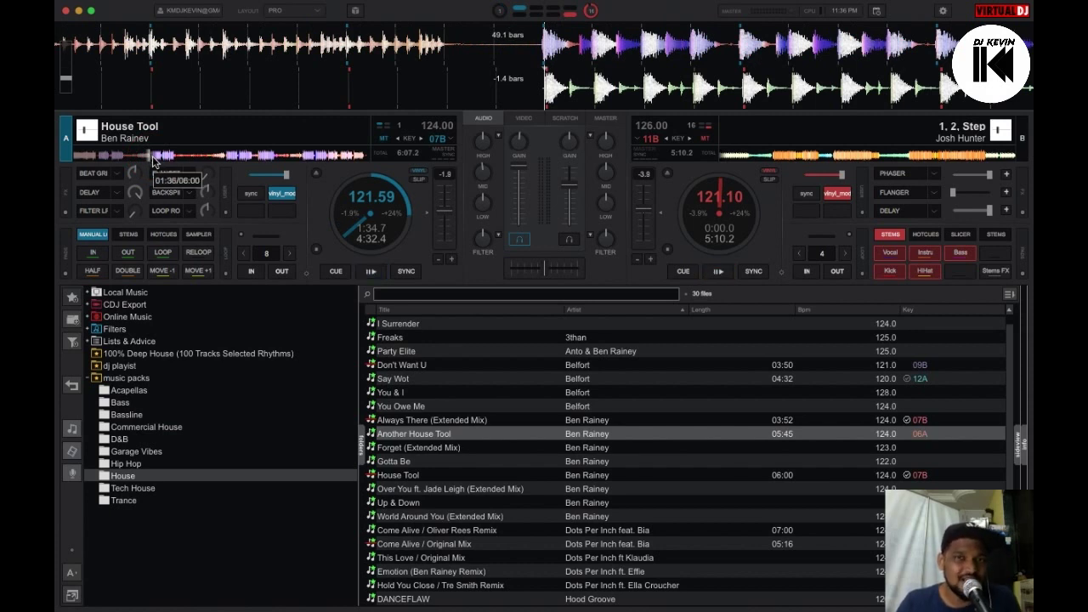
left_click(602, 84)
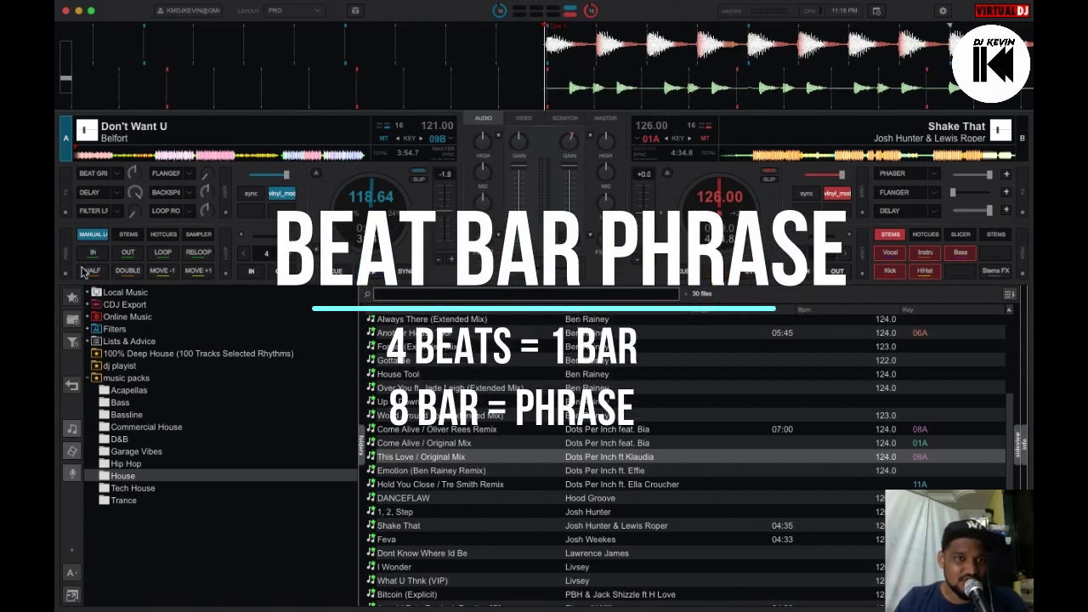
Loop the opening of Don't Want U on deck A over 4 beats, extend the loop to 8 beats, play it and recall the cue.
left_click(371, 272)
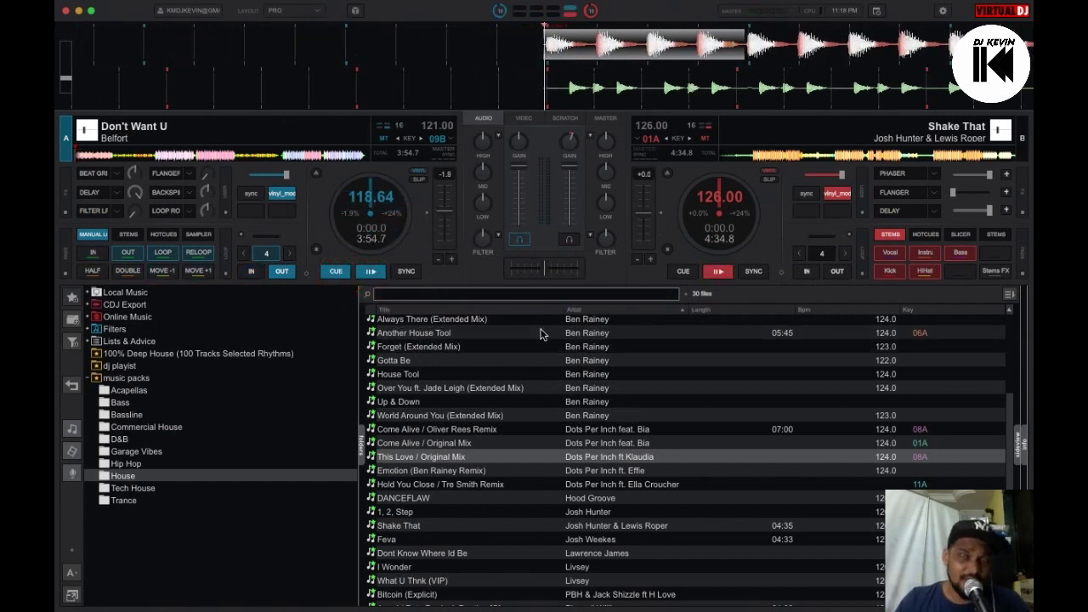
left_click(290, 253)
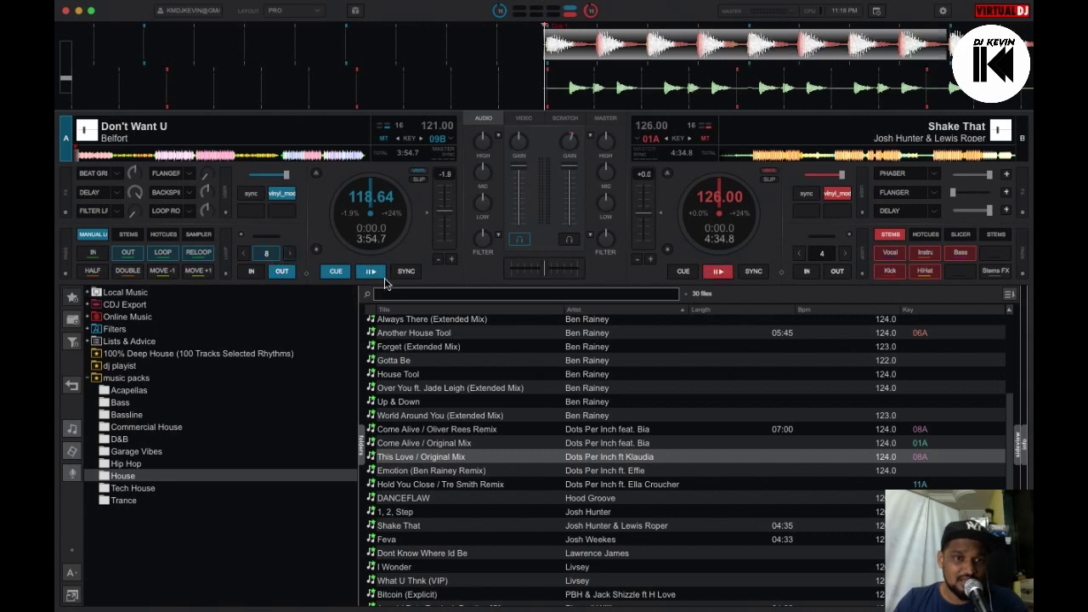
left_click(374, 272)
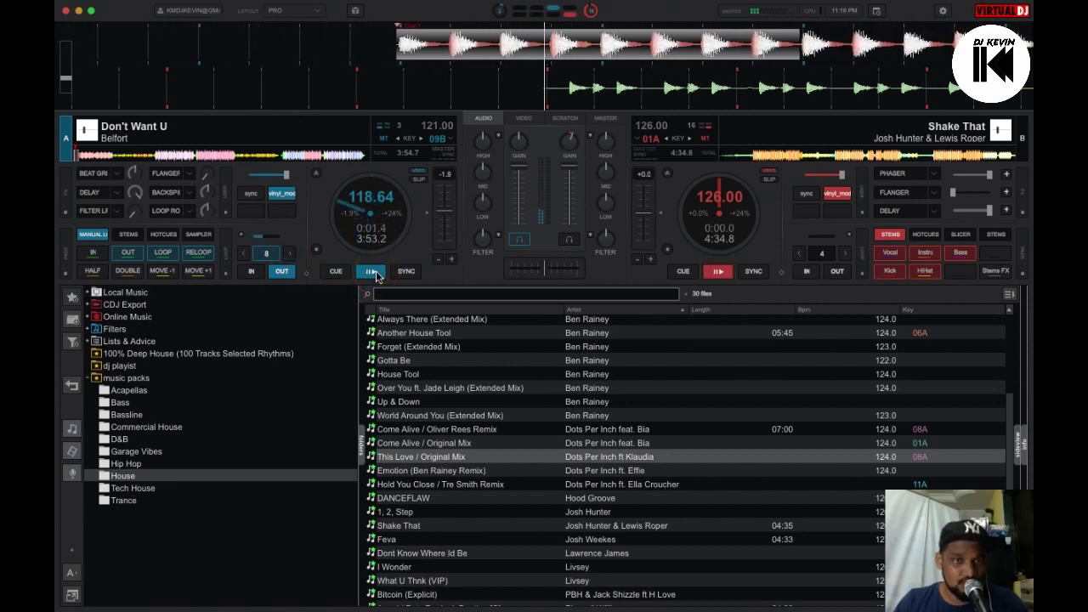
left_click(336, 271)
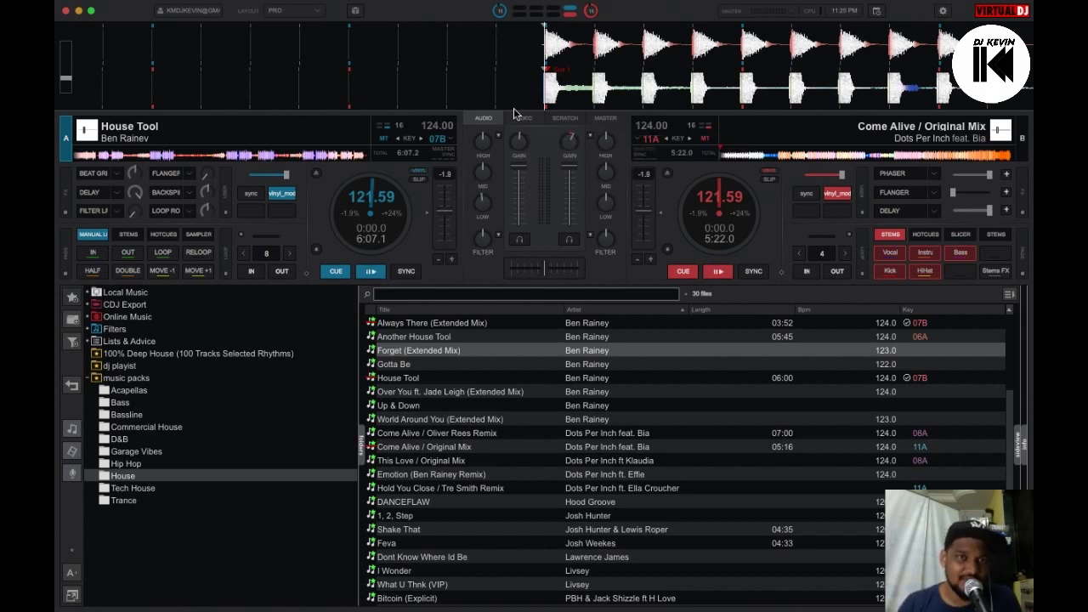
Show the beat counter on the waveforms, play House Tool on deck A to watch the bar count, and recall its cue.
left_click(314, 11)
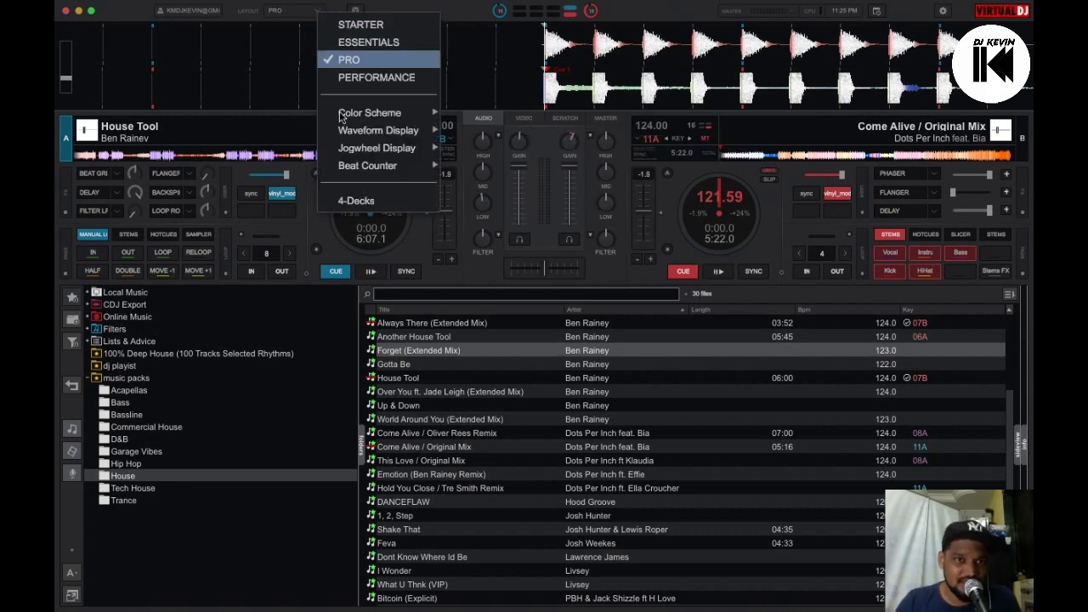
mouse_move(399, 166)
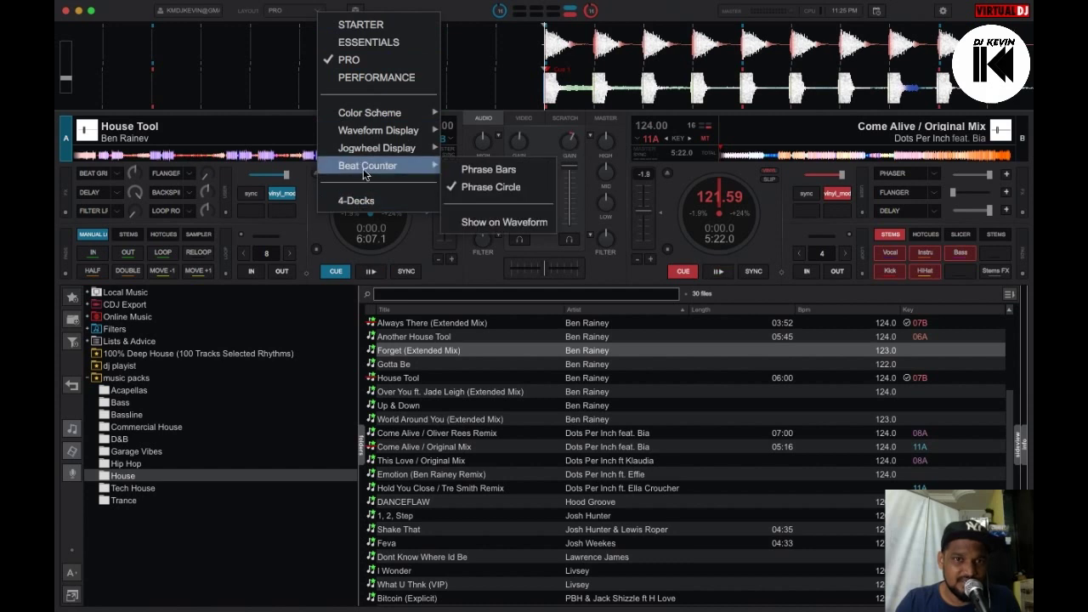
left_click(509, 222)
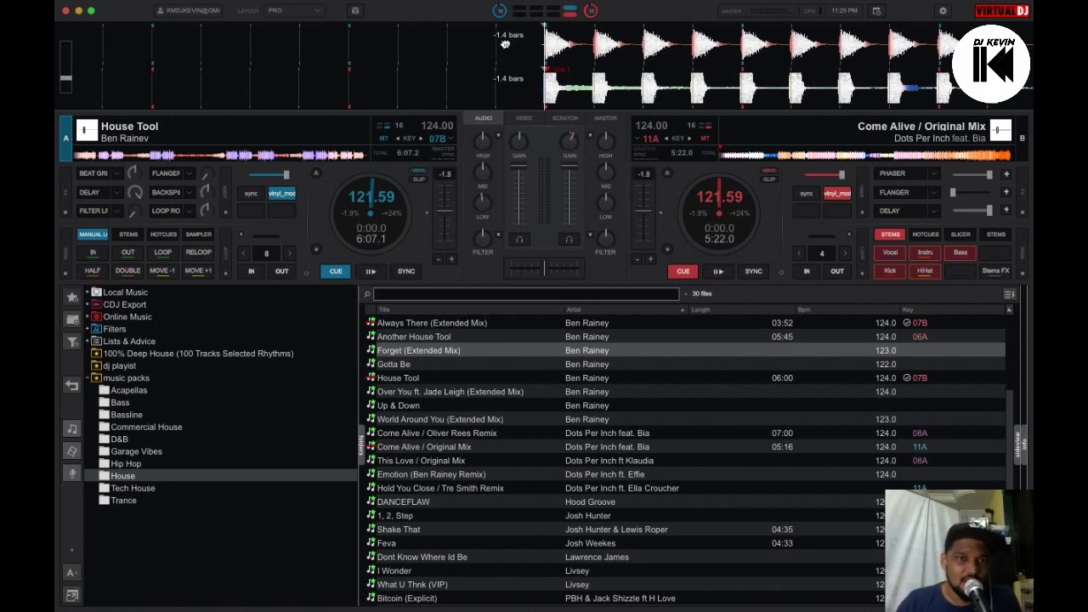
left_click(372, 273)
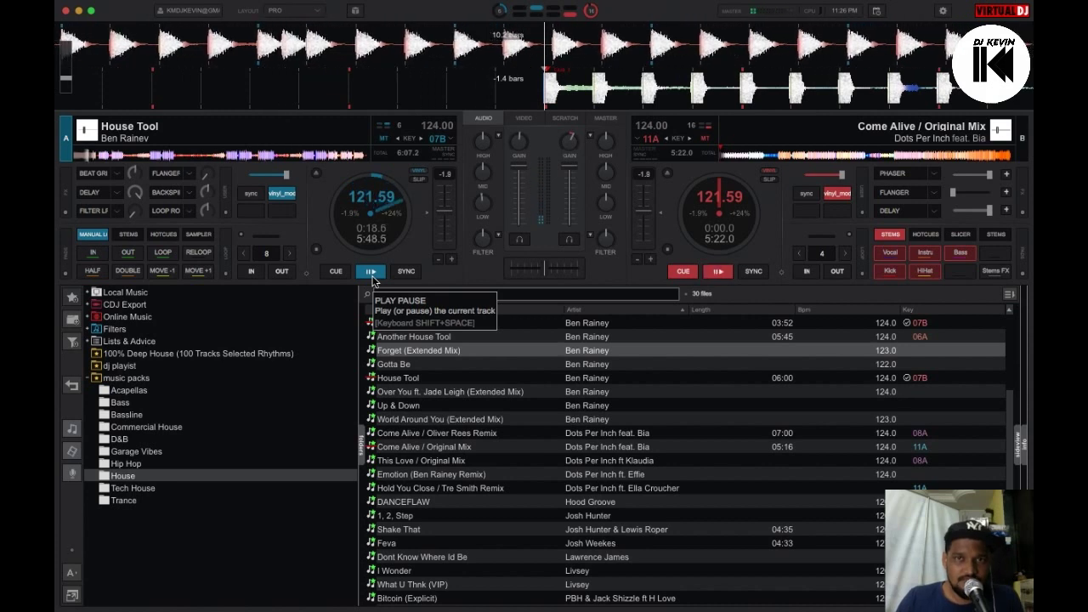
left_click(336, 271)
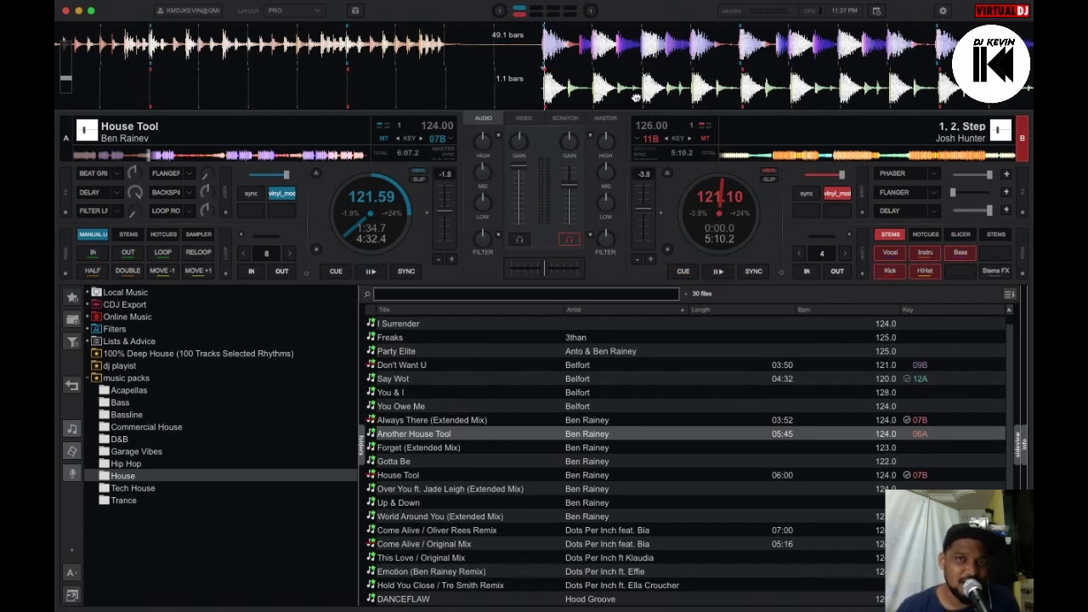
Reset deck B's tempo to 126.00 BPM (+0.0%) and shift 1, 2, Step to about 0.3 seconds before its first beat.
left_click(676, 352)
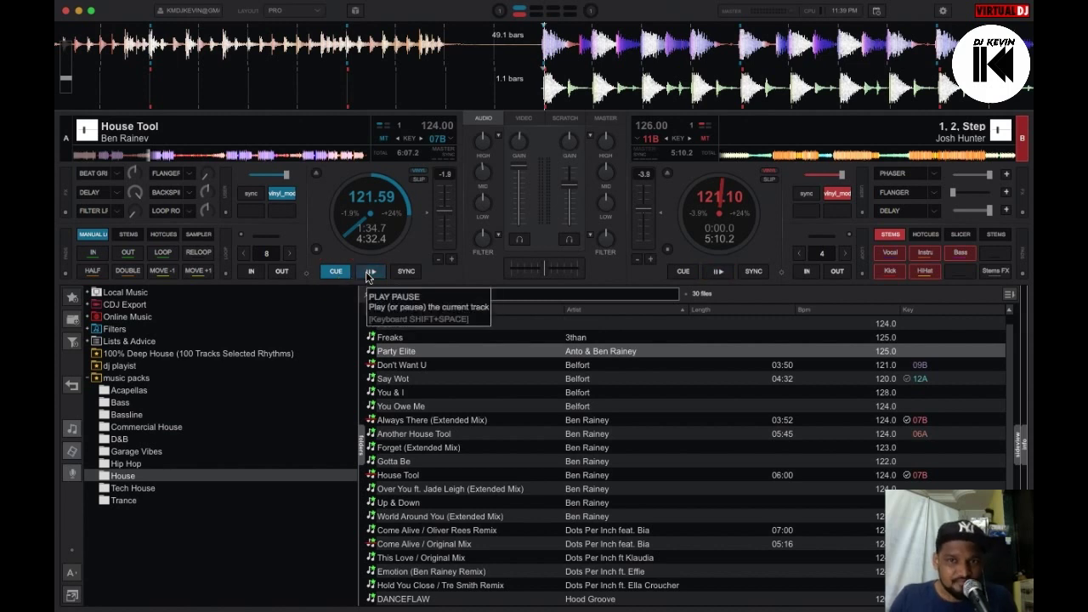
left_click_drag(715, 223, 727, 201)
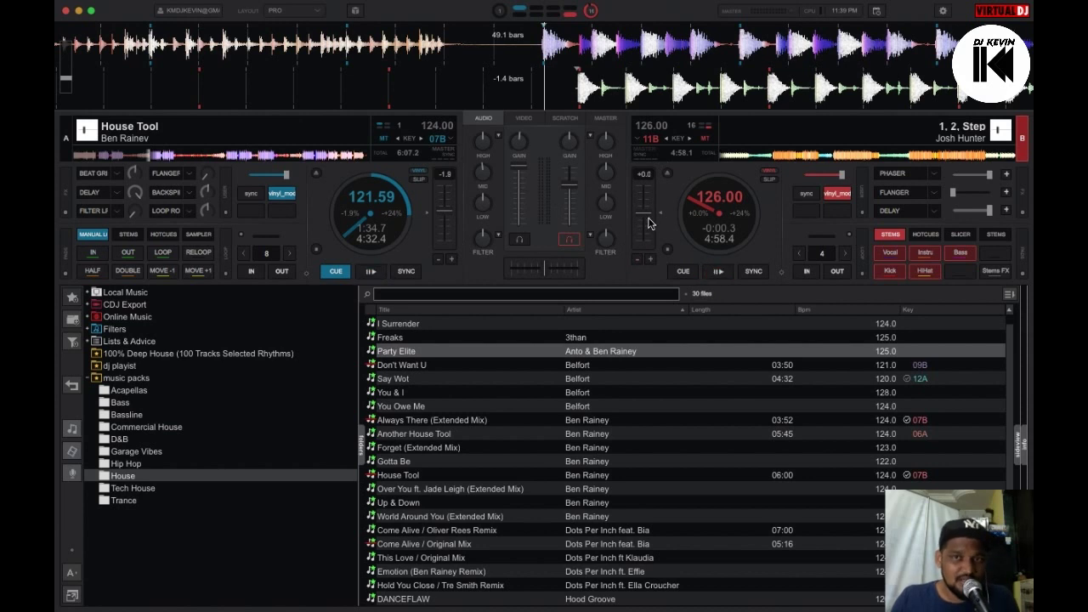
mouse_move(647, 219)
left_mouse_down()
mouse_move(644, 236)
mouse_move(664, 222)
mouse_move(644, 236)
mouse_move(653, 219)
left_mouse_up()
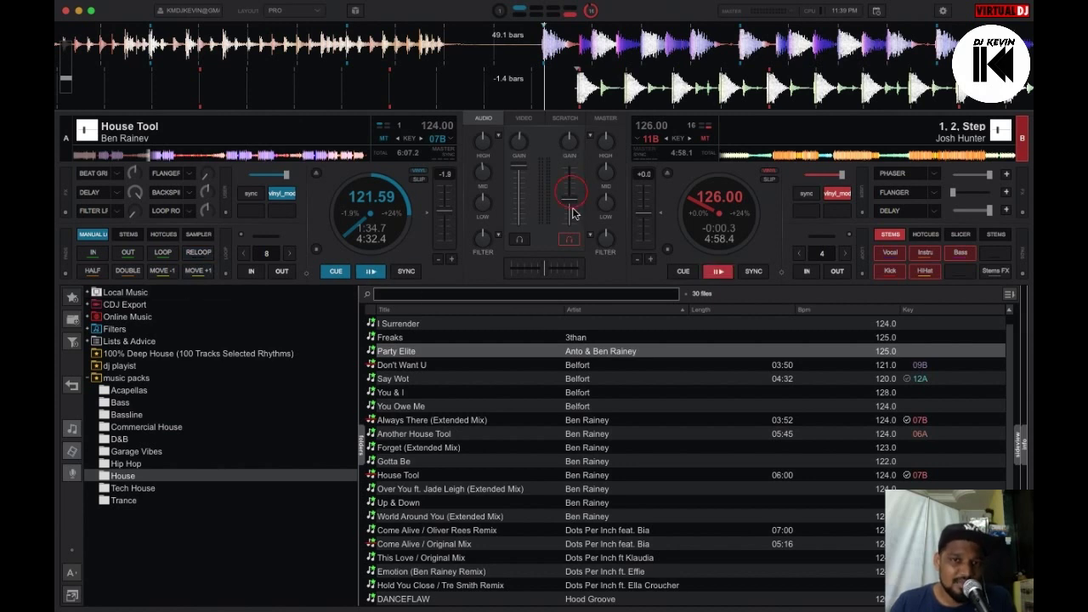
Play House Tool on deck A, lower both channel levels, and turn off deck B's headphone monitoring.
left_click(371, 271)
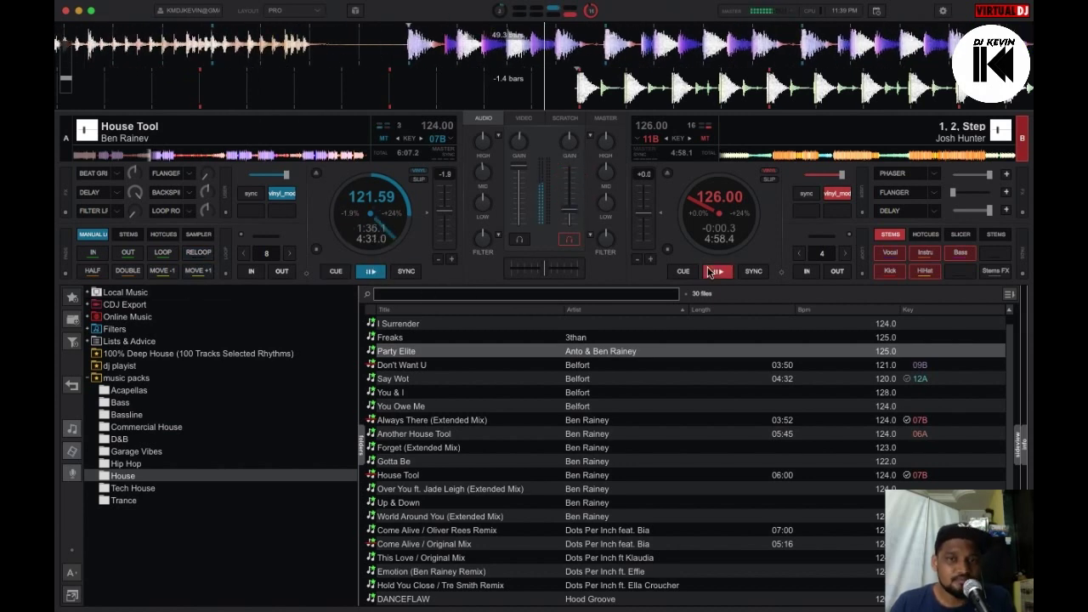
left_click_drag(519, 176, 519, 189)
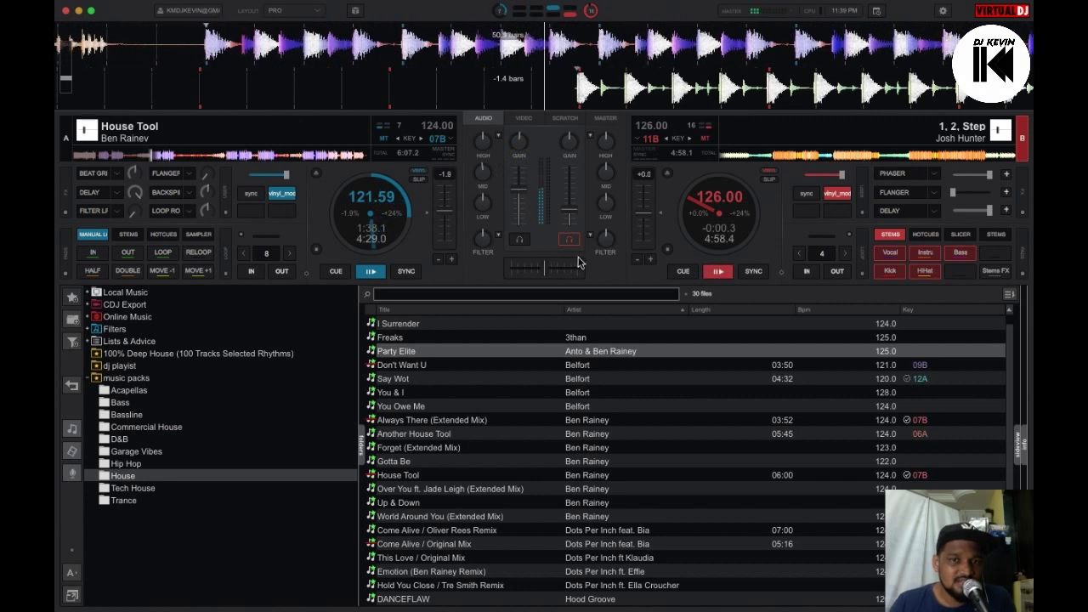
left_click(570, 242)
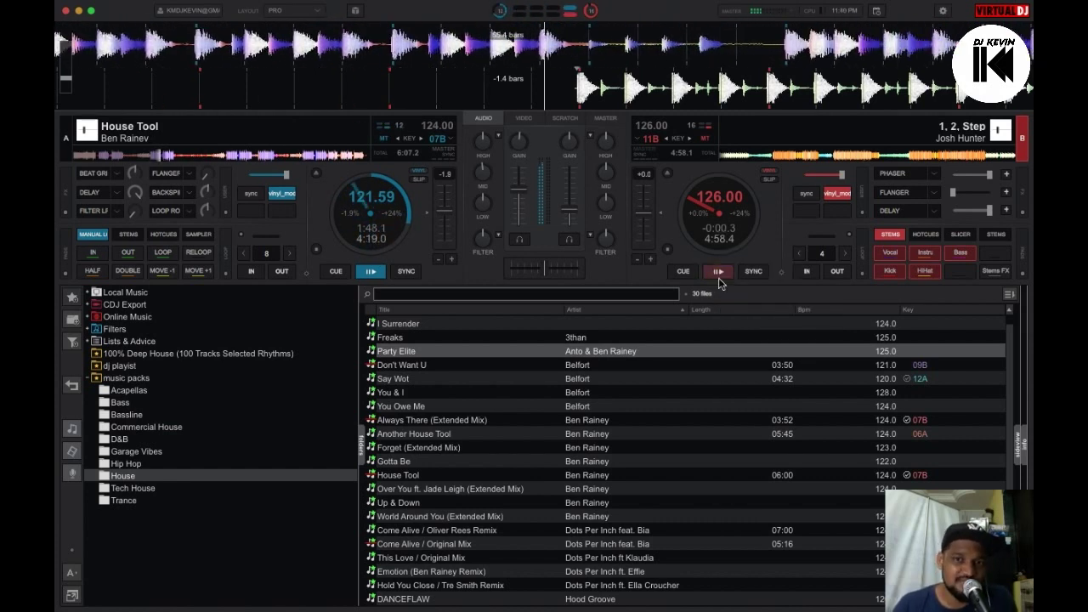
Drop in 1, 2, Step on deck B, raise its level, sync it to House Tool at 121.59 BPM, and recall its cue.
left_click(718, 272)
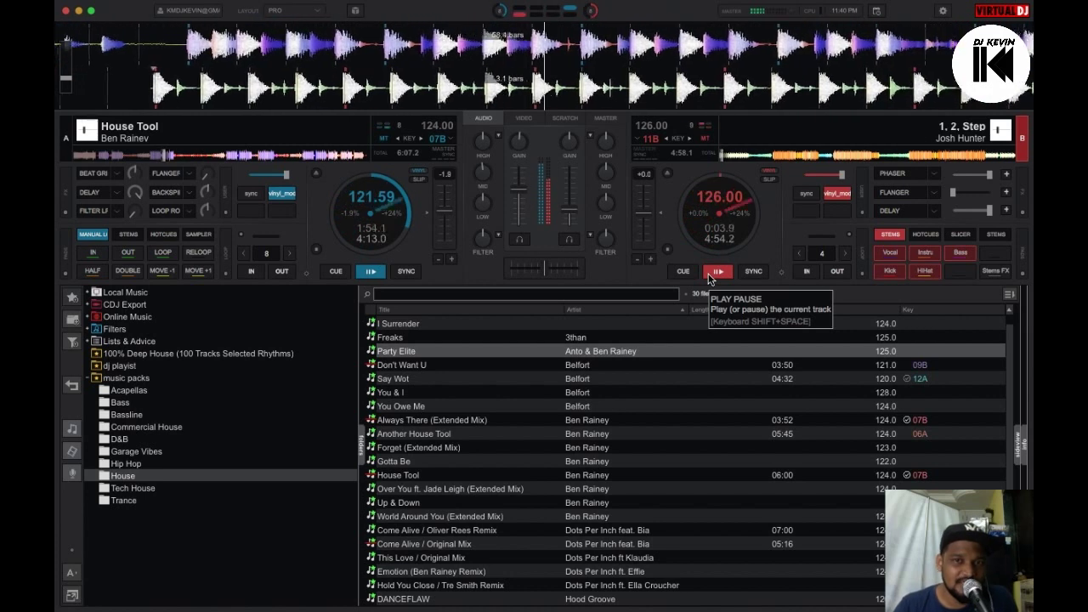
left_click_drag(572, 216, 571, 203)
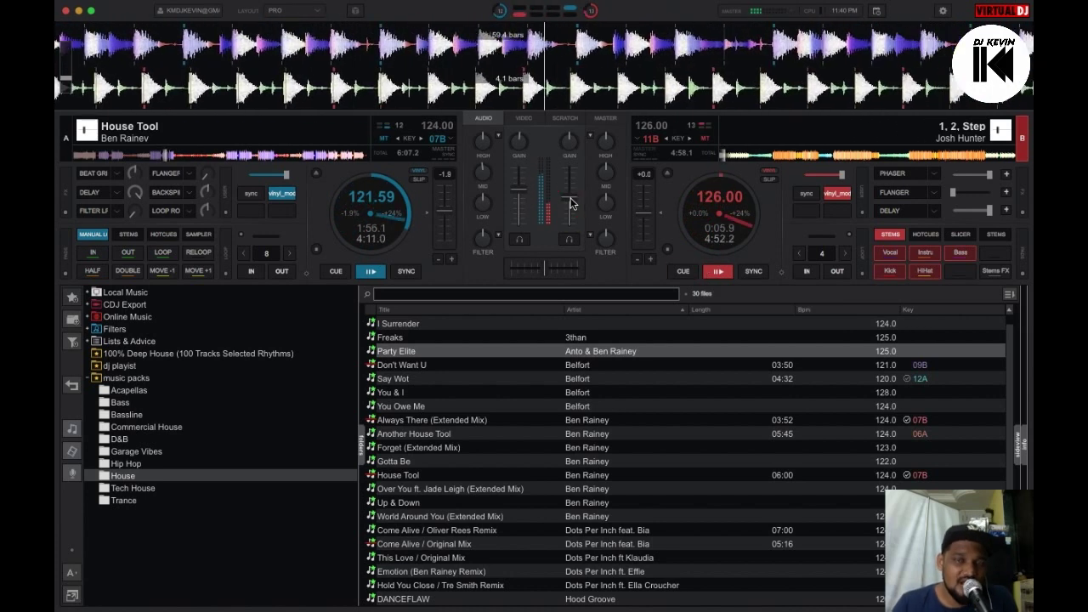
left_click(753, 271)
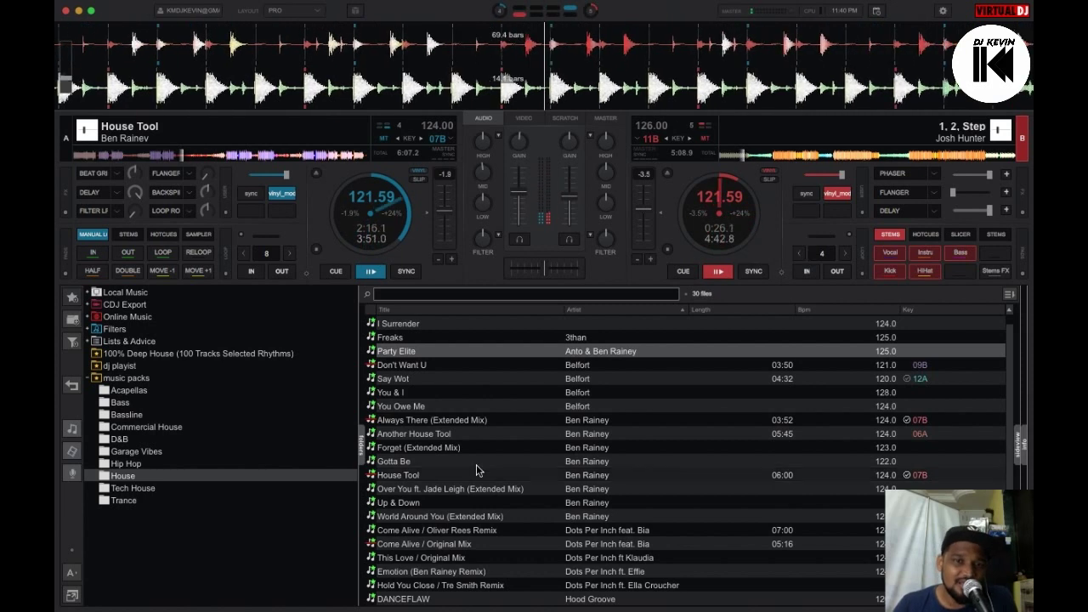
left_click(683, 272)
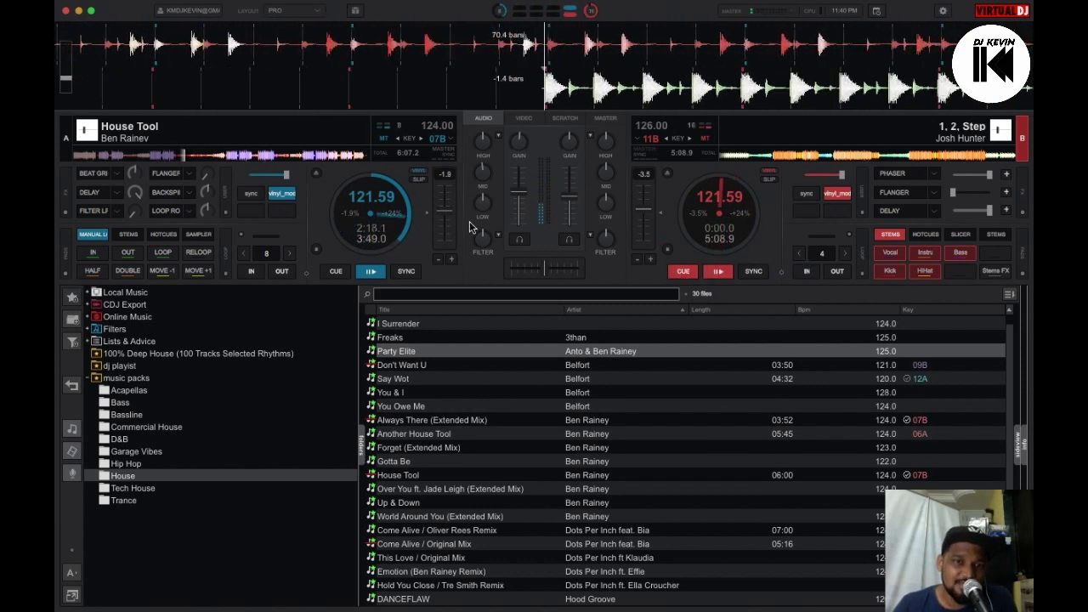
Load Over You (Extended Mix) on deck B, play it synced to House Tool with its level raised, and return both decks to their cues.
left_click_drag(415, 494, 723, 187)
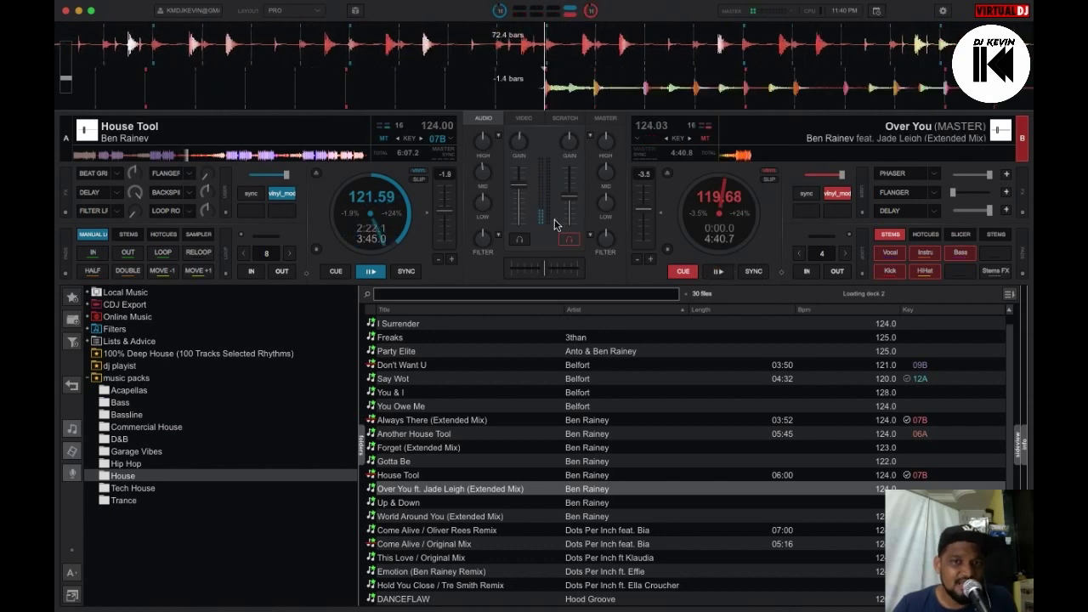
left_click(714, 272)
left_click(754, 272)
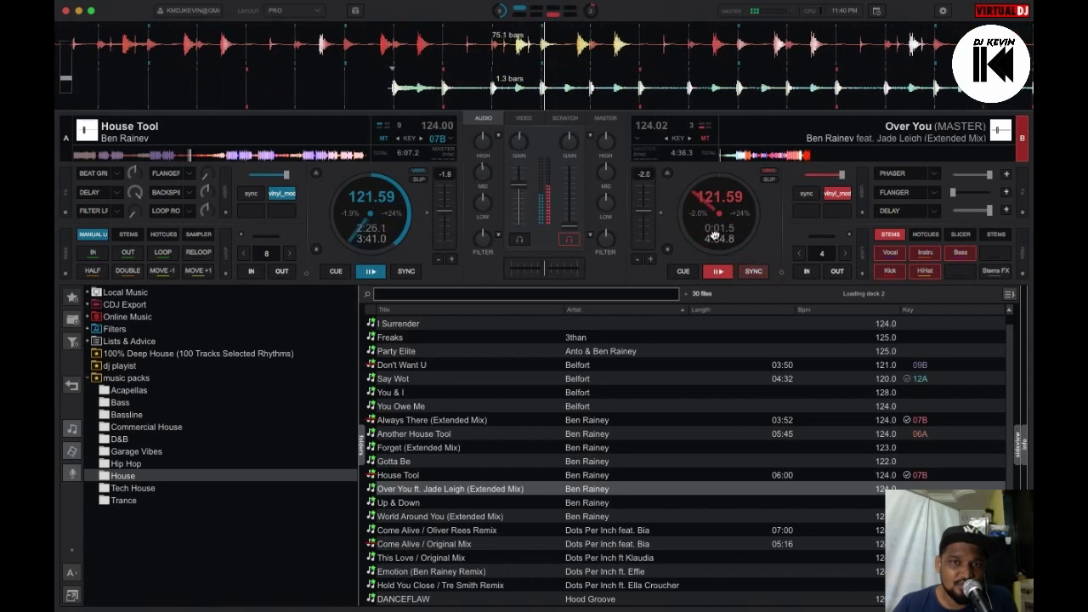
left_click_drag(566, 218, 570, 174)
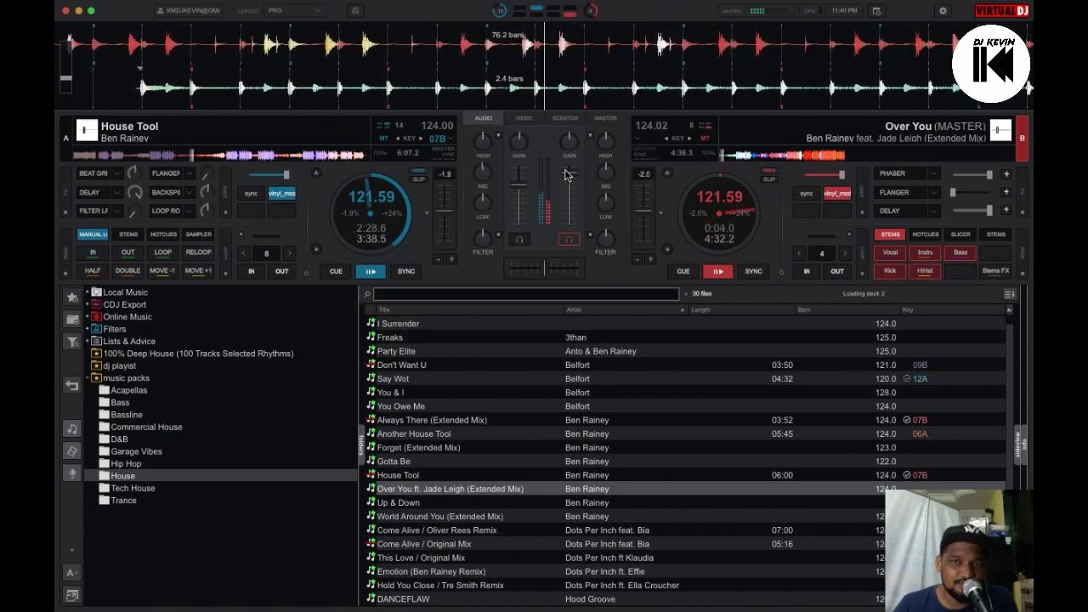
left_click(684, 272)
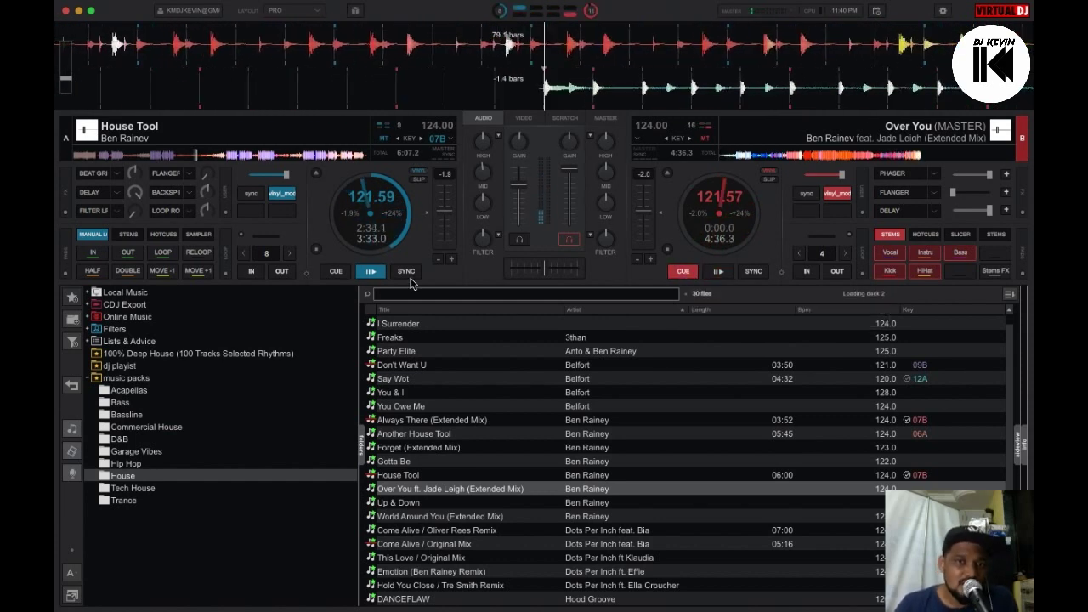
left_click(336, 272)
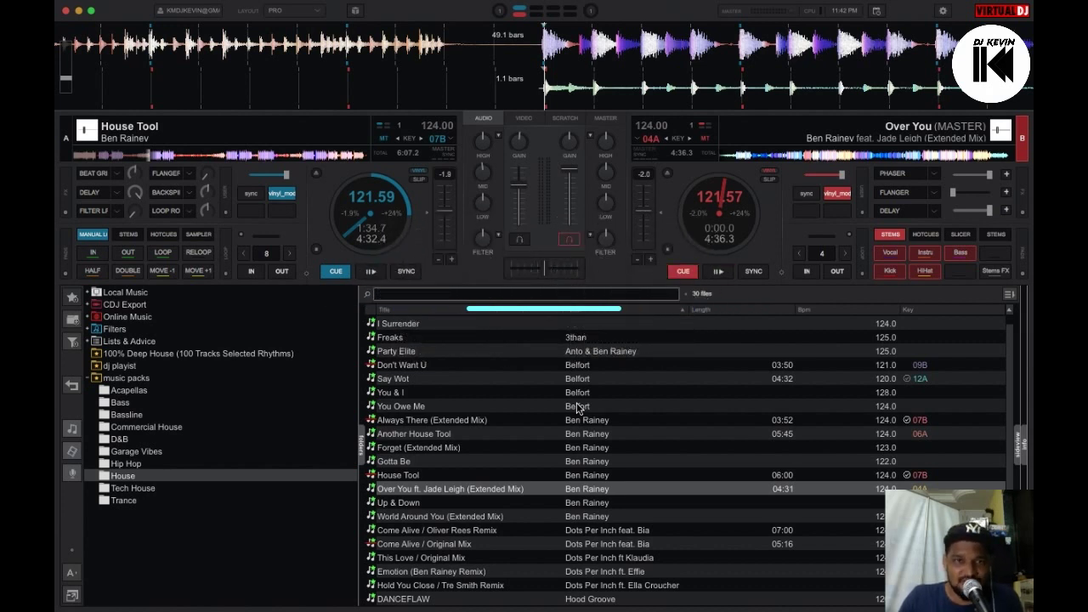
Review deck A's playback options, enable Auto Match BPM there, and check that deck B has the same option active.
left_click(307, 276)
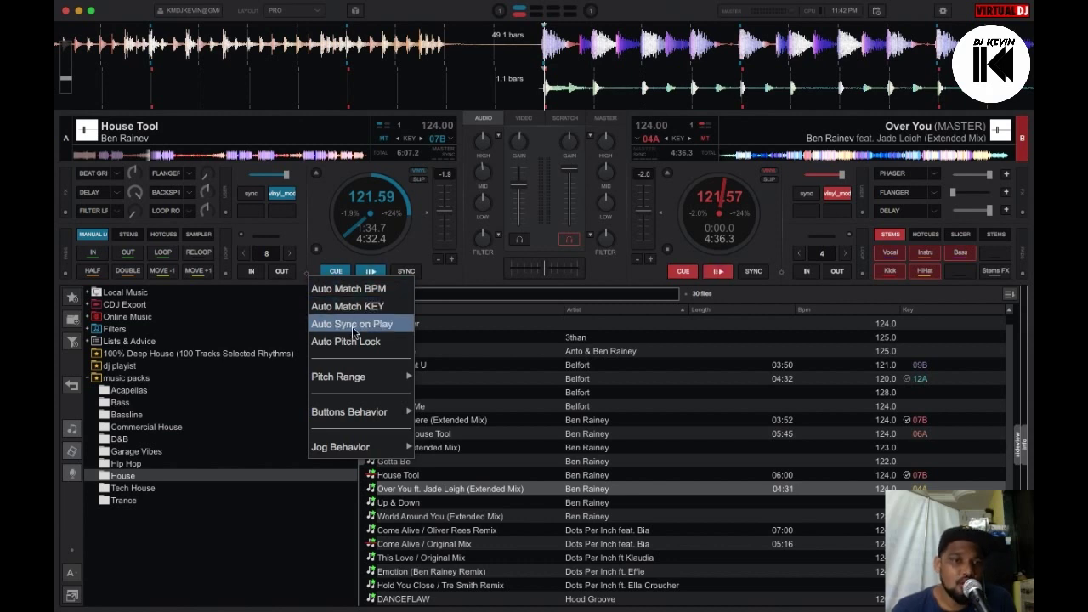
mouse_move(359, 378)
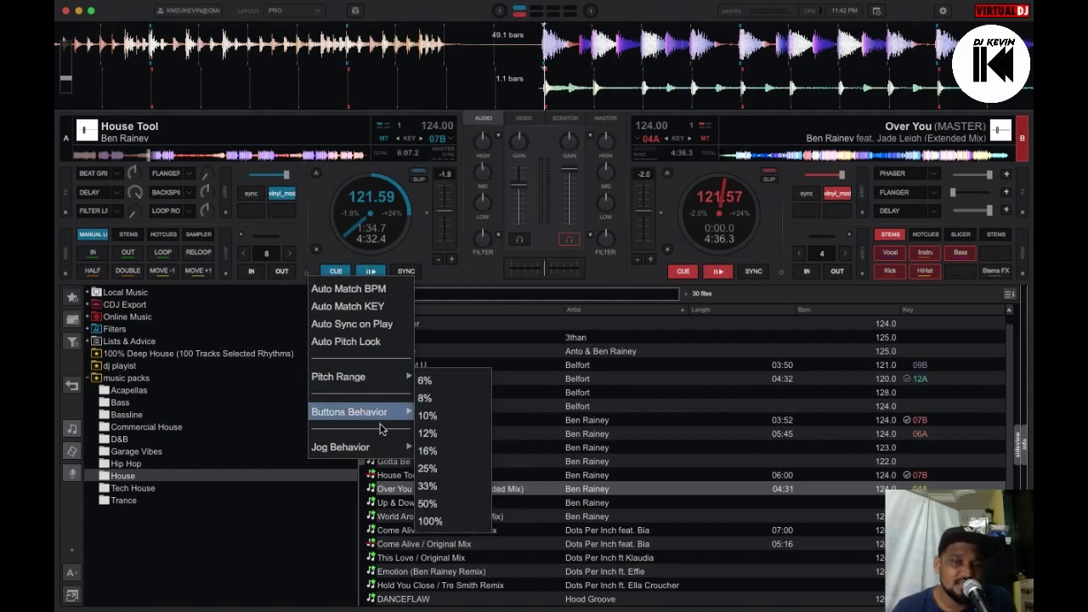
mouse_move(383, 415)
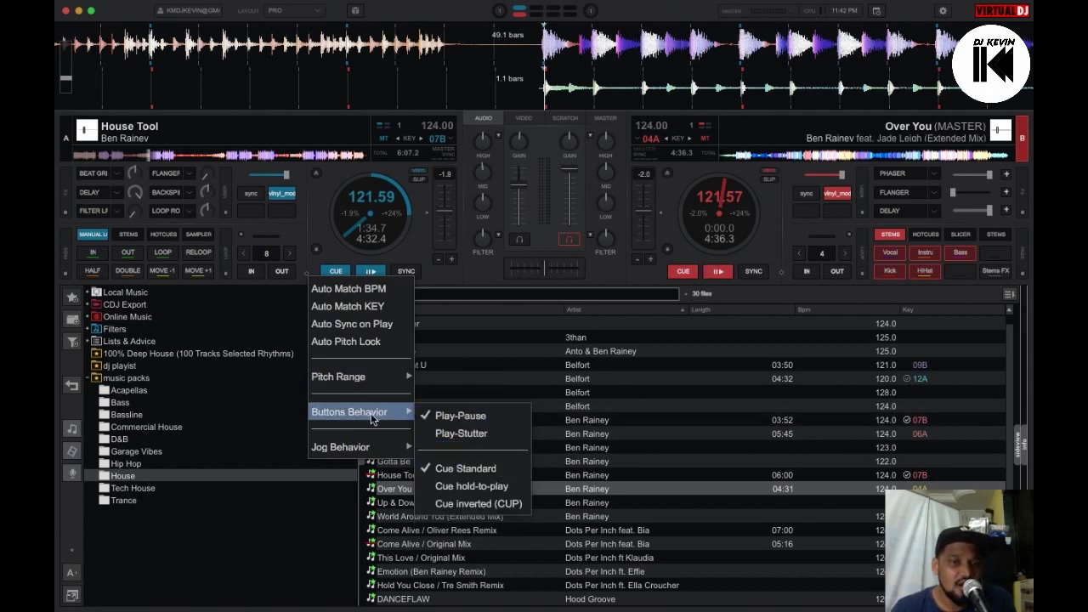
mouse_move(365, 447)
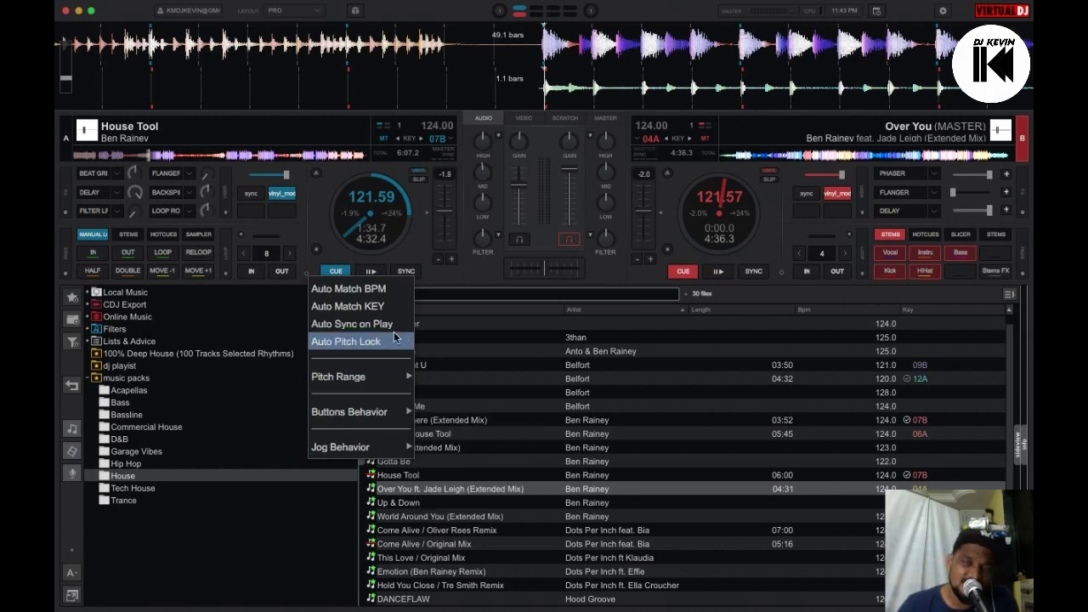
left_click(353, 289)
left_click(782, 272)
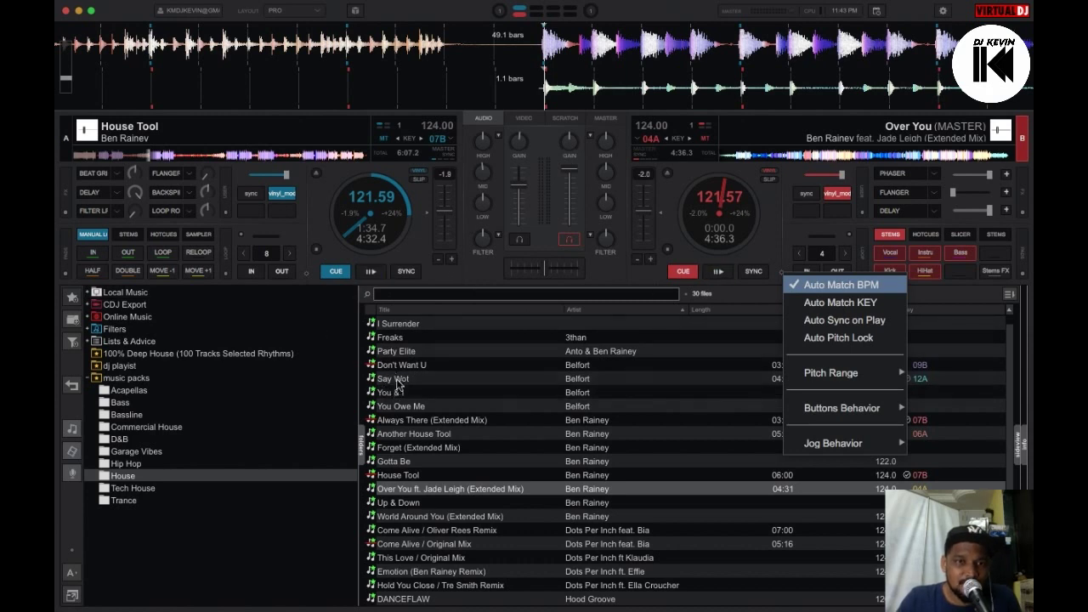
Load You & I on deck A, and load Forget (Extended Mix) followed by DANCEFLAW on deck B.
left_click_drag(391, 392, 372, 239)
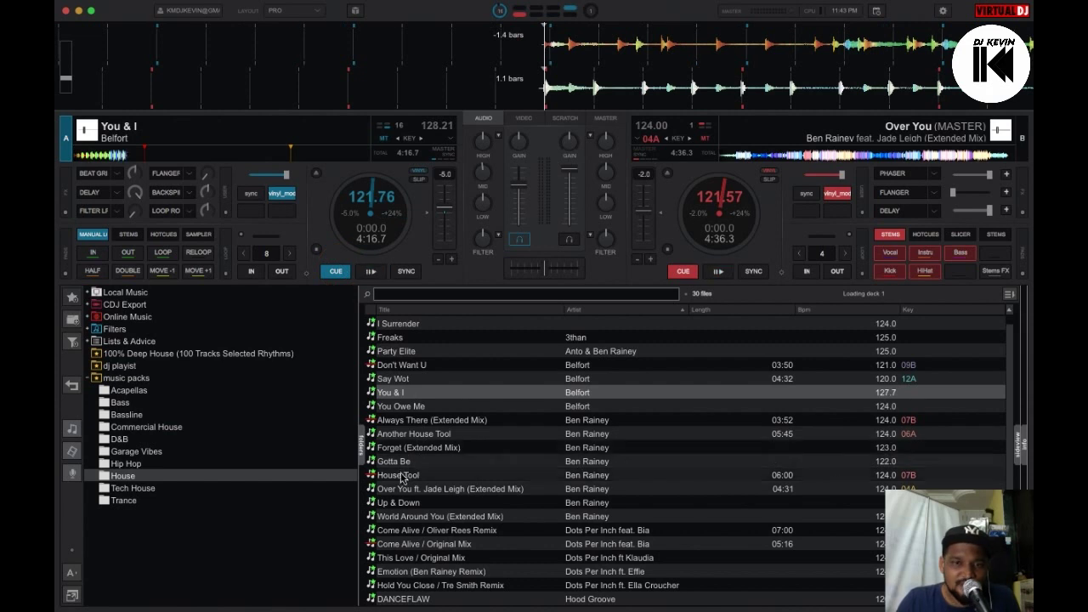
left_click_drag(383, 450, 686, 244)
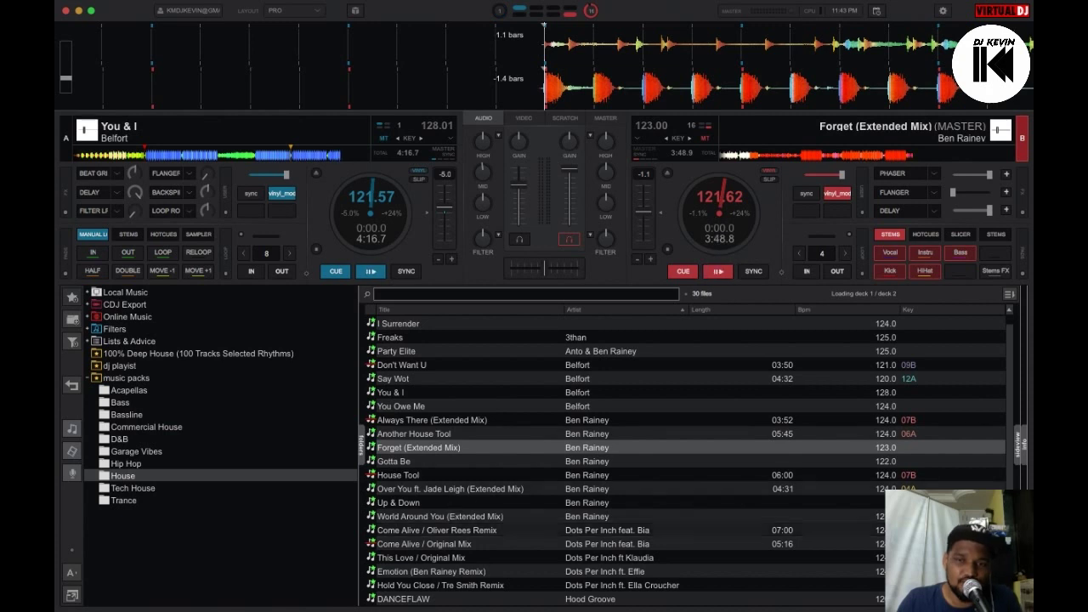
scroll(808, 493, "down", 3)
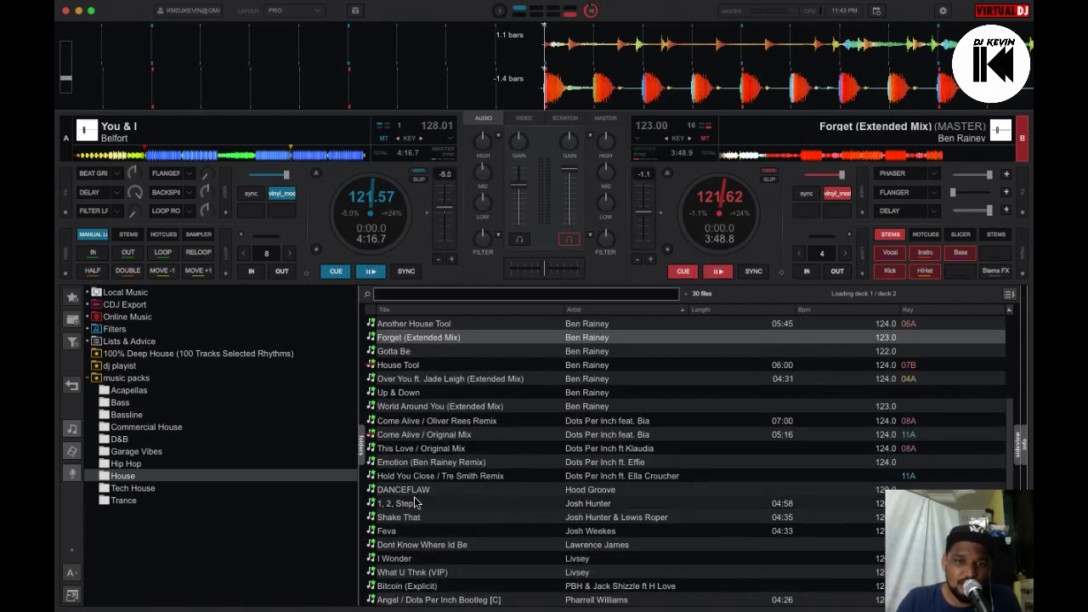
left_click_drag(417, 492, 700, 244)
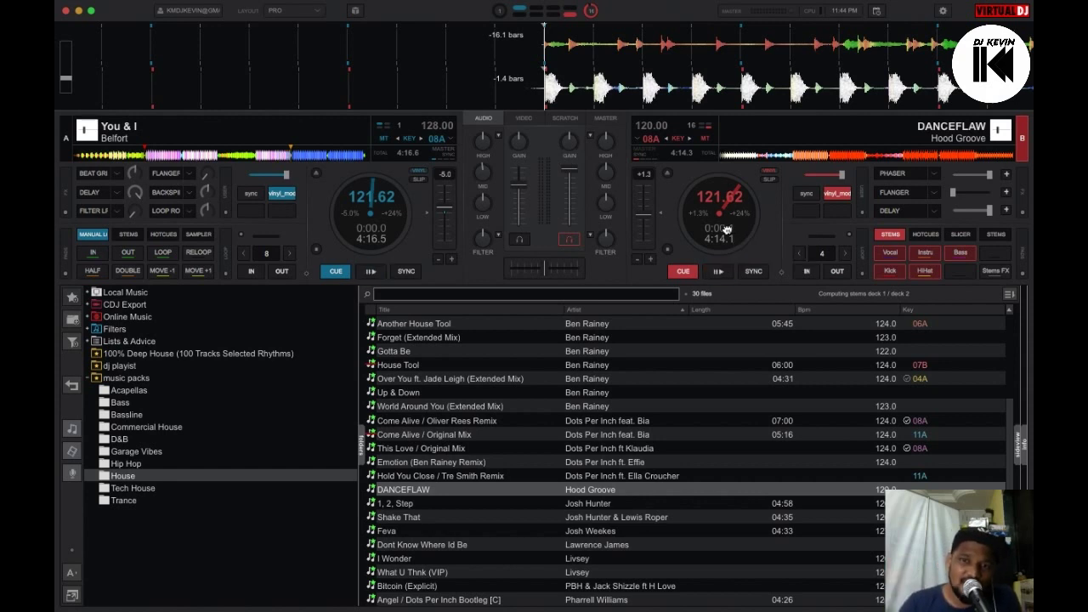
Reset deck A's tempo to 128.00 BPM (+0.0%) and load Emotion (Ben Rainey Remix) on deck B.
left_click_drag(444, 212, 445, 222)
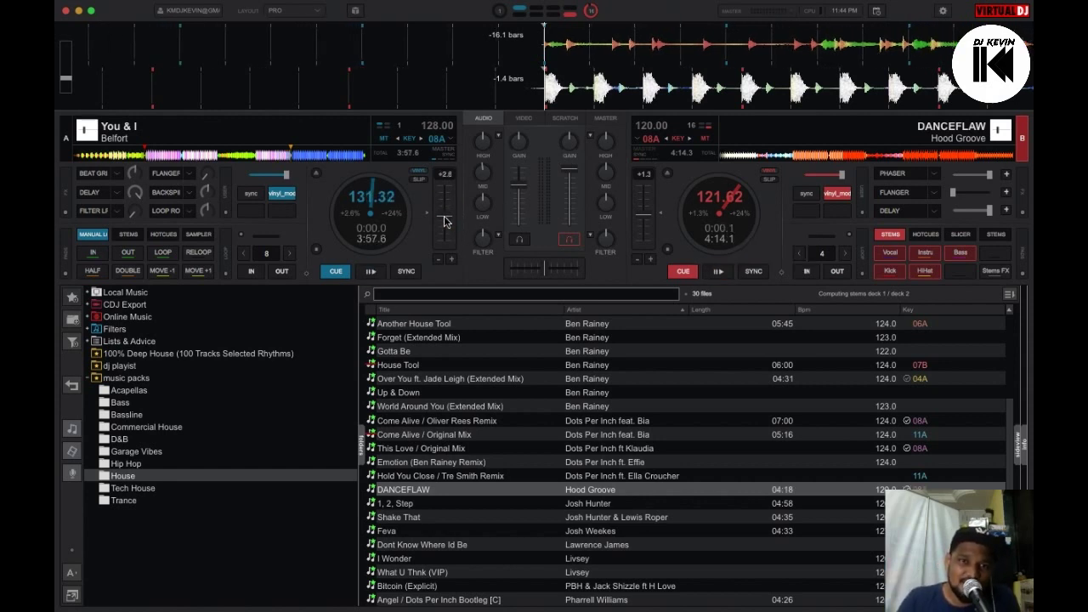
double_click(443, 221)
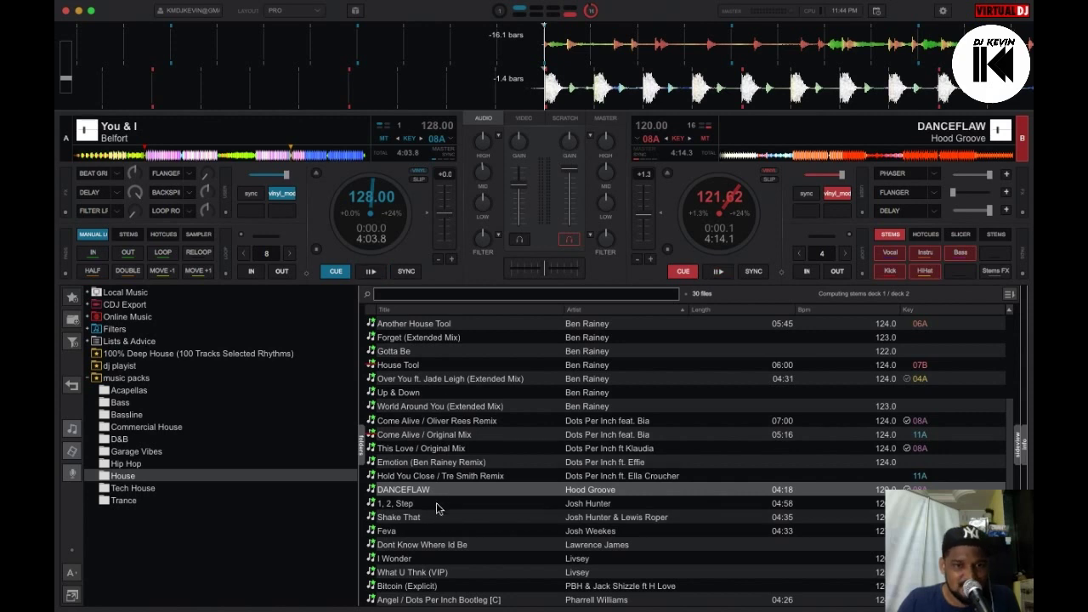
left_click_drag(427, 481, 681, 243)
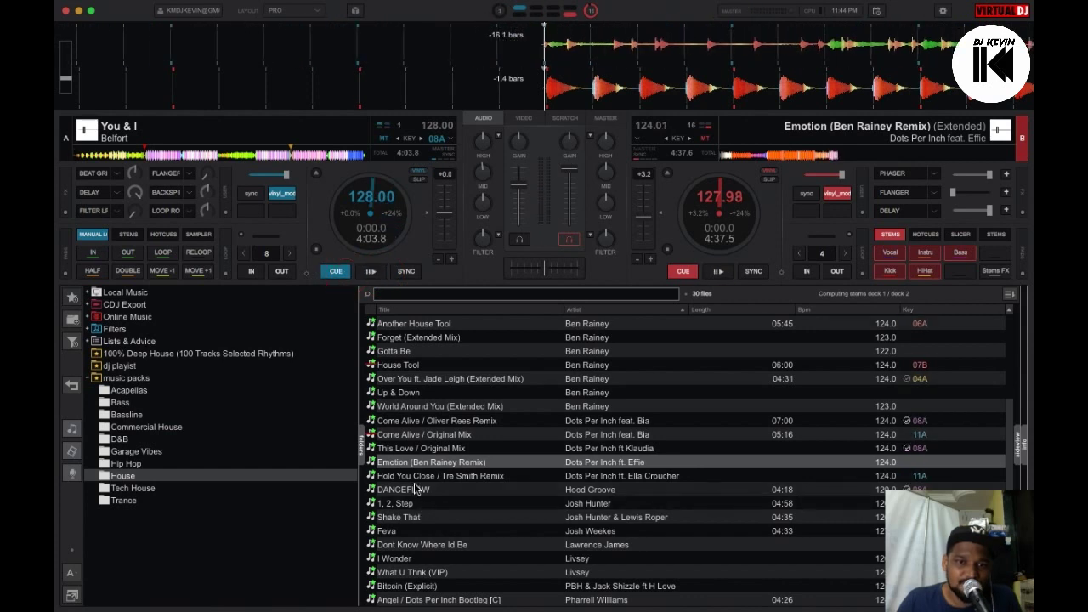
Load Hold You Close / Tre Smith Remix on deck B, play it briefly, and return it to its cue.
left_click_drag(425, 476, 719, 204)
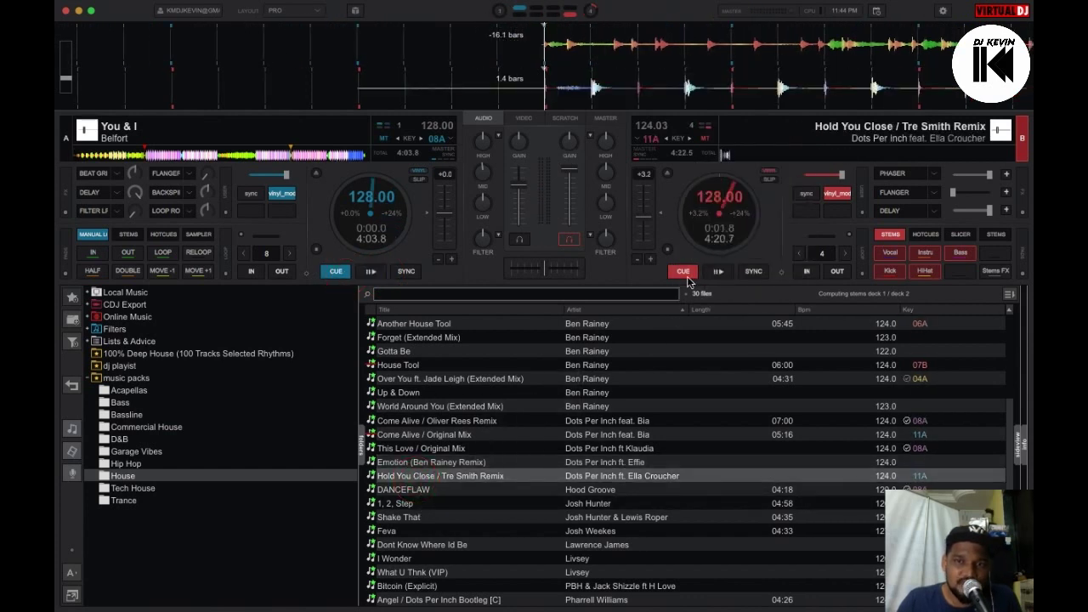
left_click(719, 271)
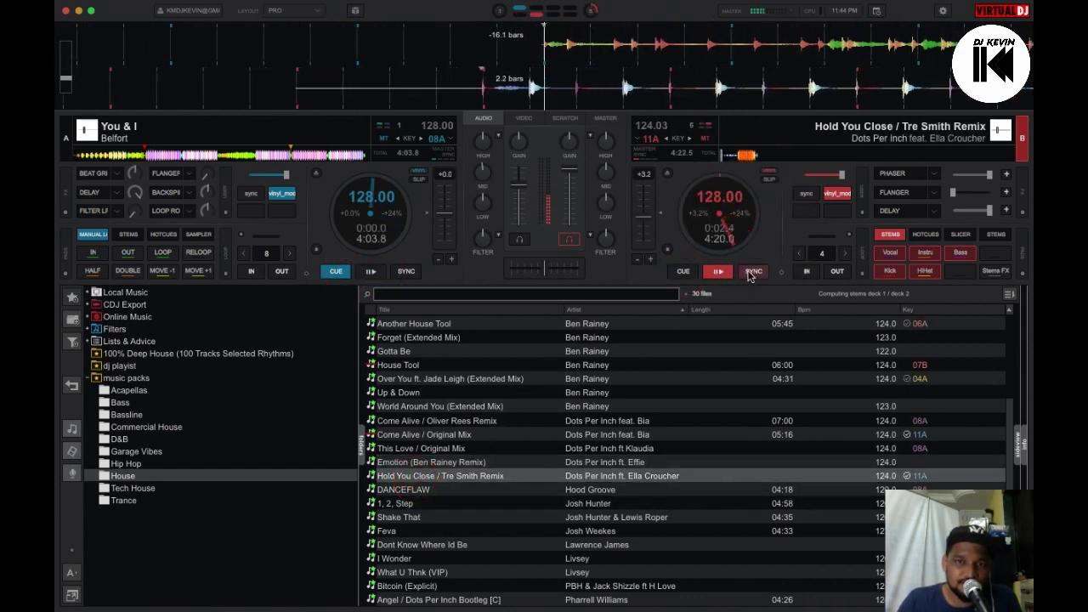
left_click(687, 272)
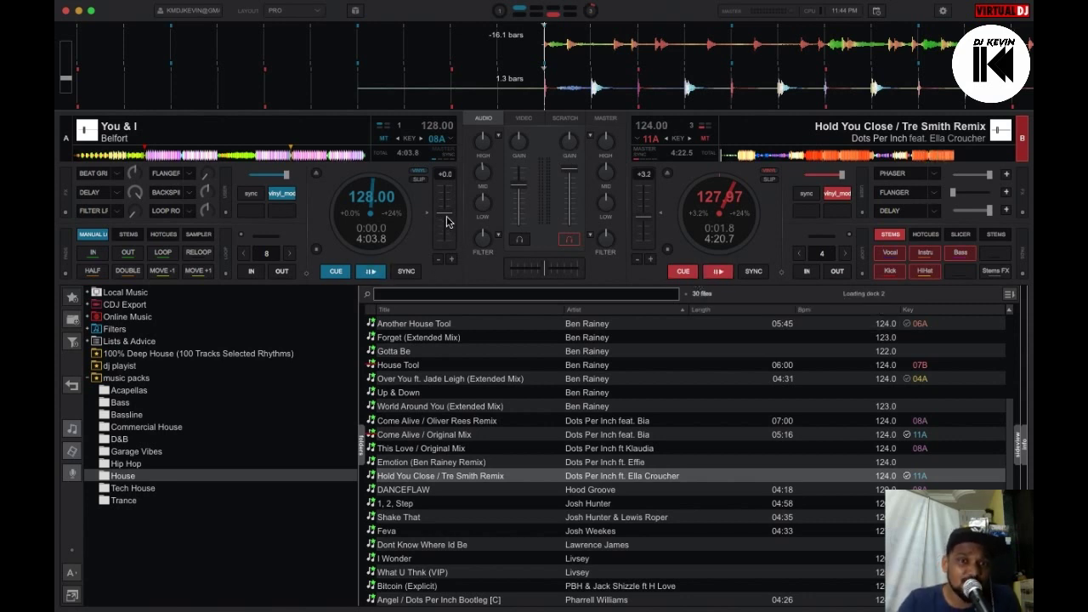
Raise both decks' tempos to 131.32 BPM and load This Love / Original Mix on deck A.
scroll(444, 222, "down", 3)
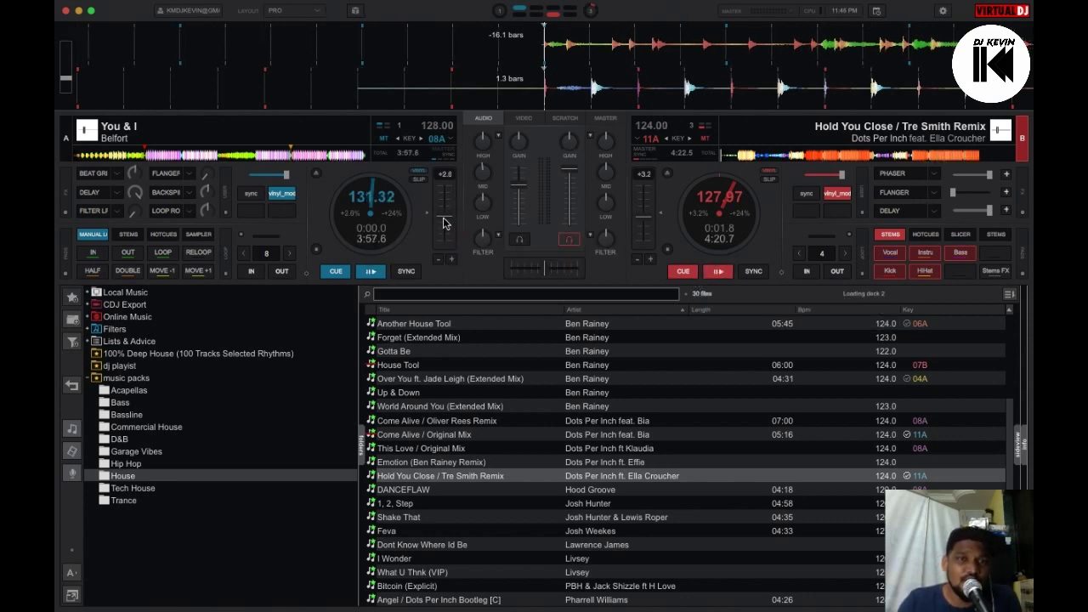
left_click(645, 224)
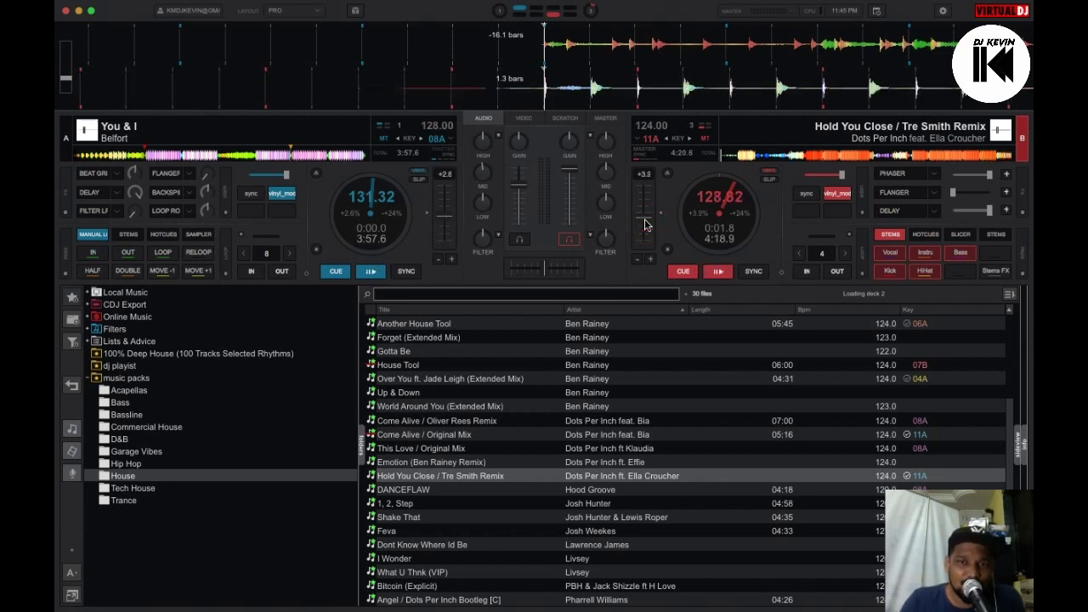
left_click_drag(833, 448, 395, 232)
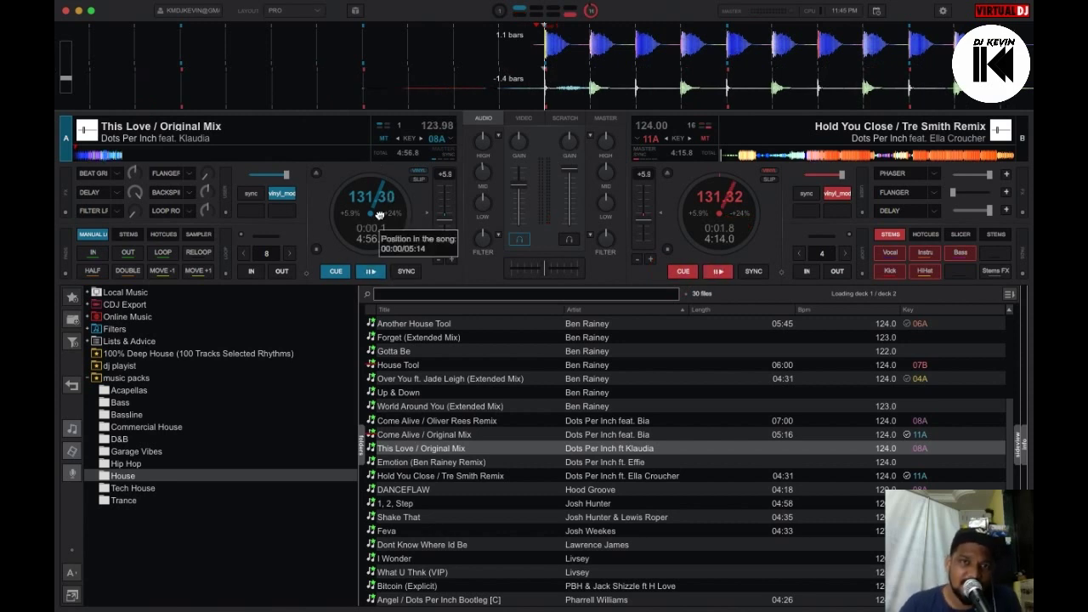
Toggle deck A's Auto Match KEY option twice and enable its Auto Sync on Play option.
left_click(306, 272)
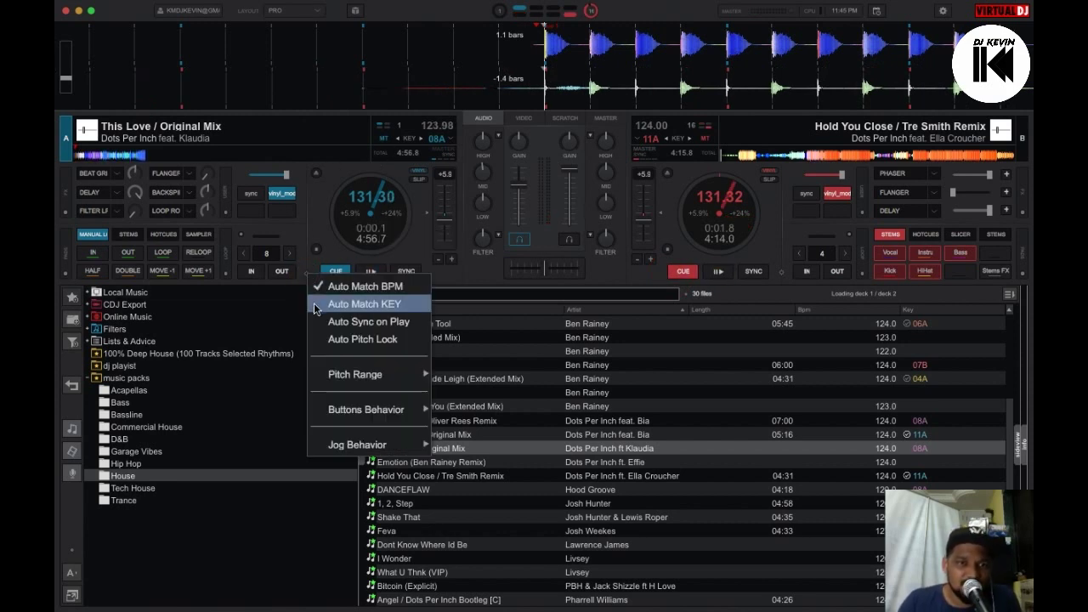
left_click(373, 308)
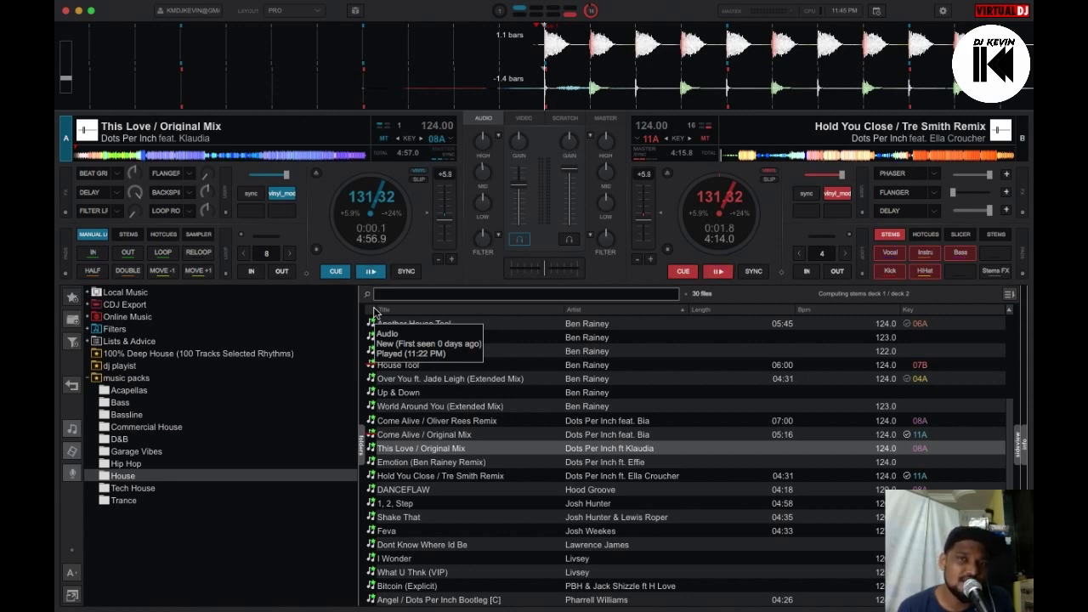
left_click(306, 274)
left_click(336, 308)
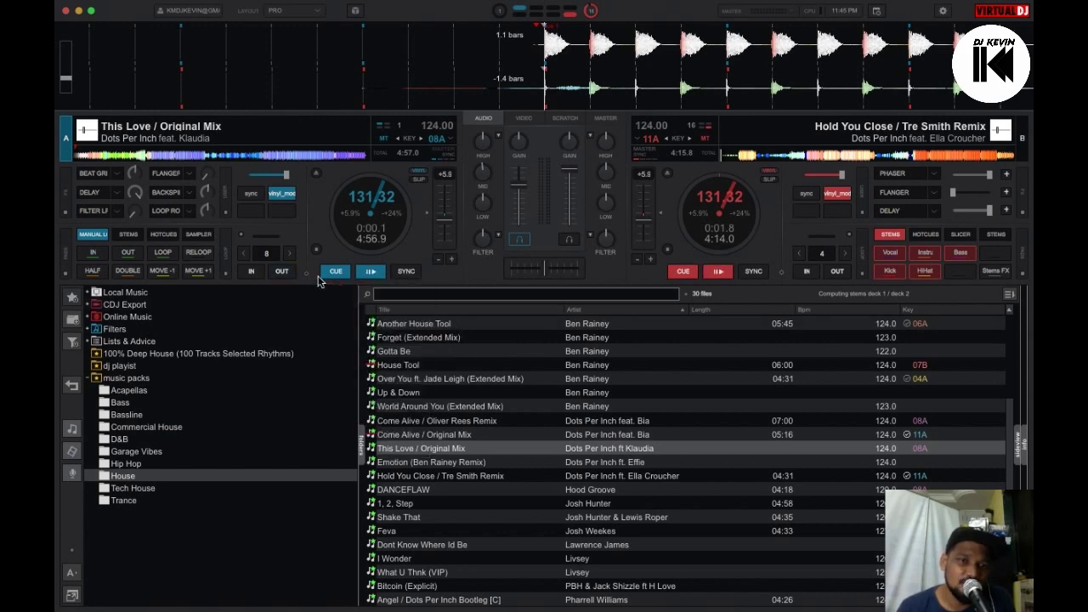
left_click(306, 276)
left_click(339, 320)
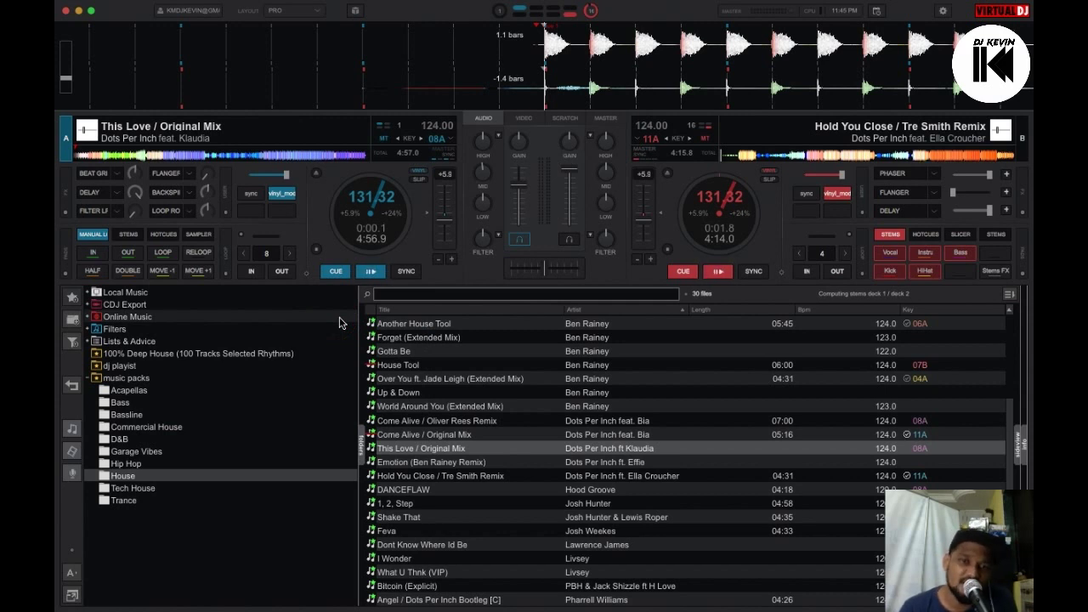
Play This Love on deck A, load Emotion (Ben Rainey Remix) on deck B, and enable deck B's Auto Sync on Play.
left_click(370, 271)
left_click_drag(429, 462, 733, 233)
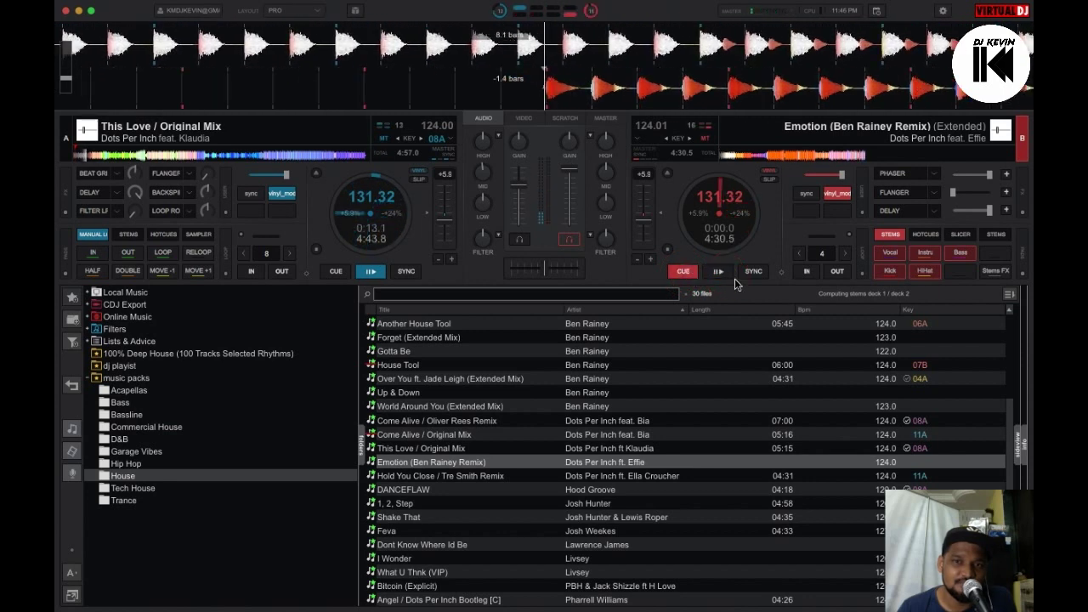
right_click(772, 271)
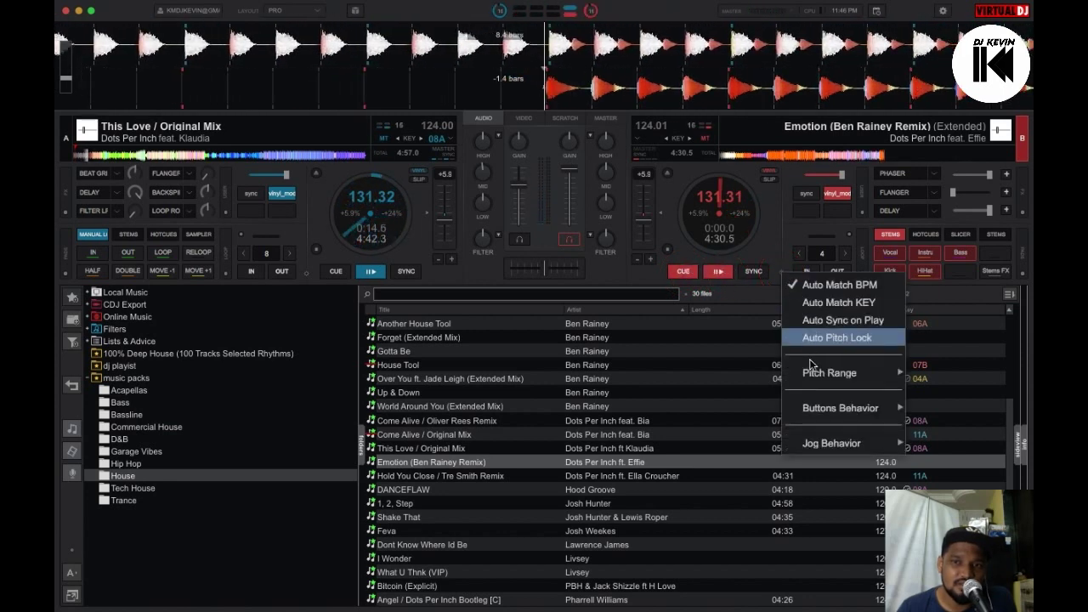
left_click(808, 319)
Load and test-start Come Alive / Original Mix on deck B, return it to its cue, and lower both channel levels.
left_click_drag(748, 435, 719, 271)
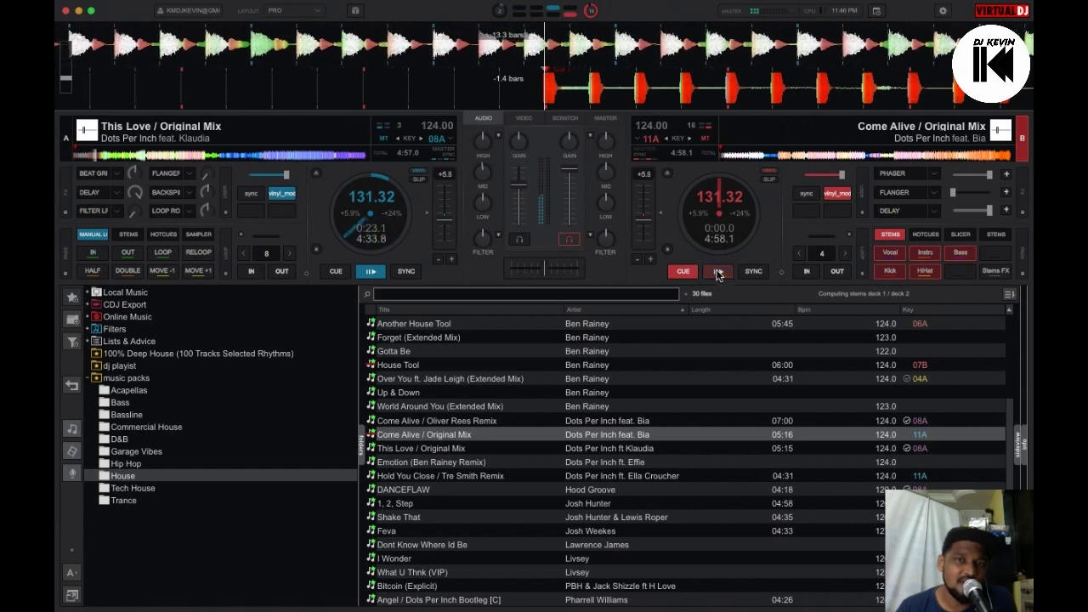
left_click(719, 273)
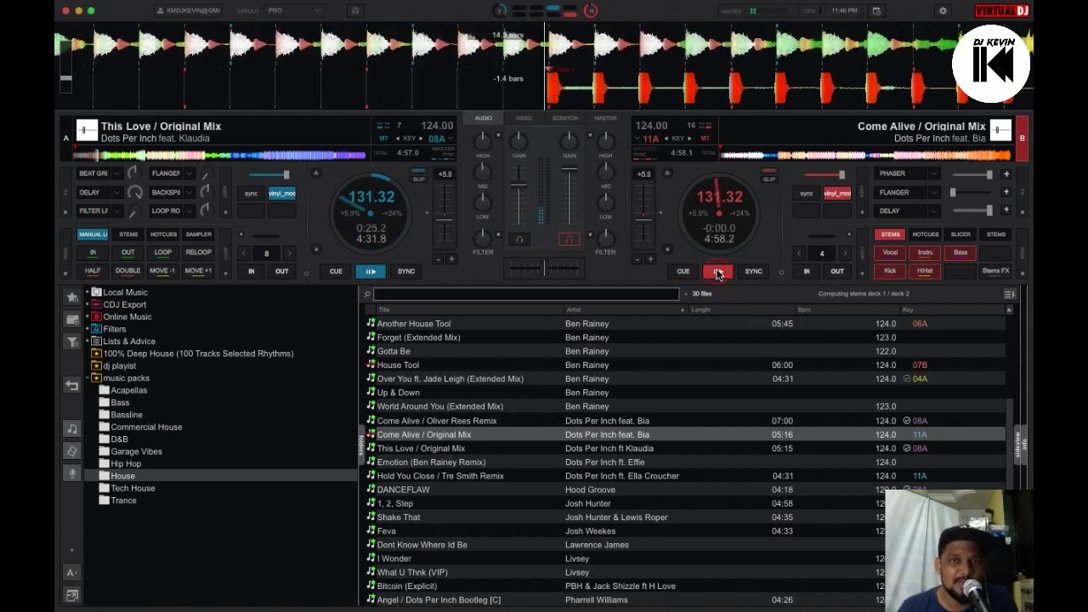
left_click(719, 272)
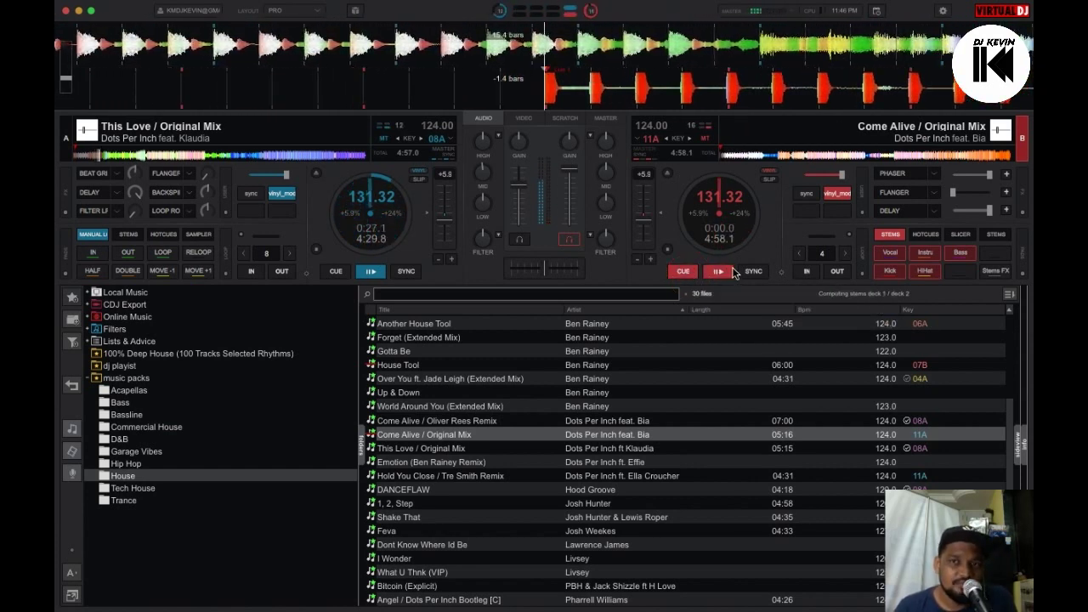
left_click(689, 273)
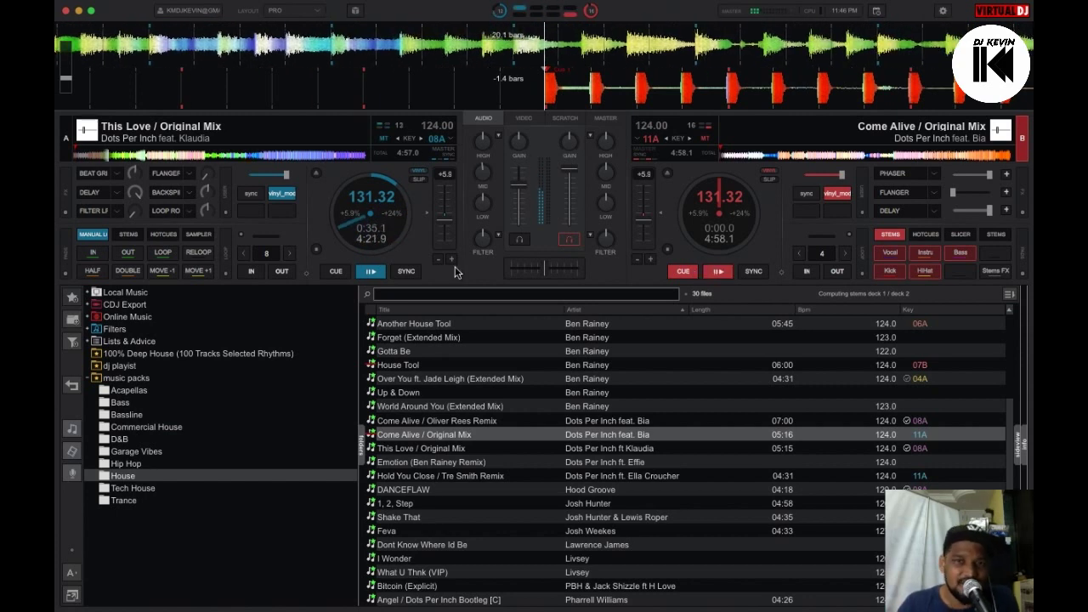
left_click_drag(570, 170, 525, 216)
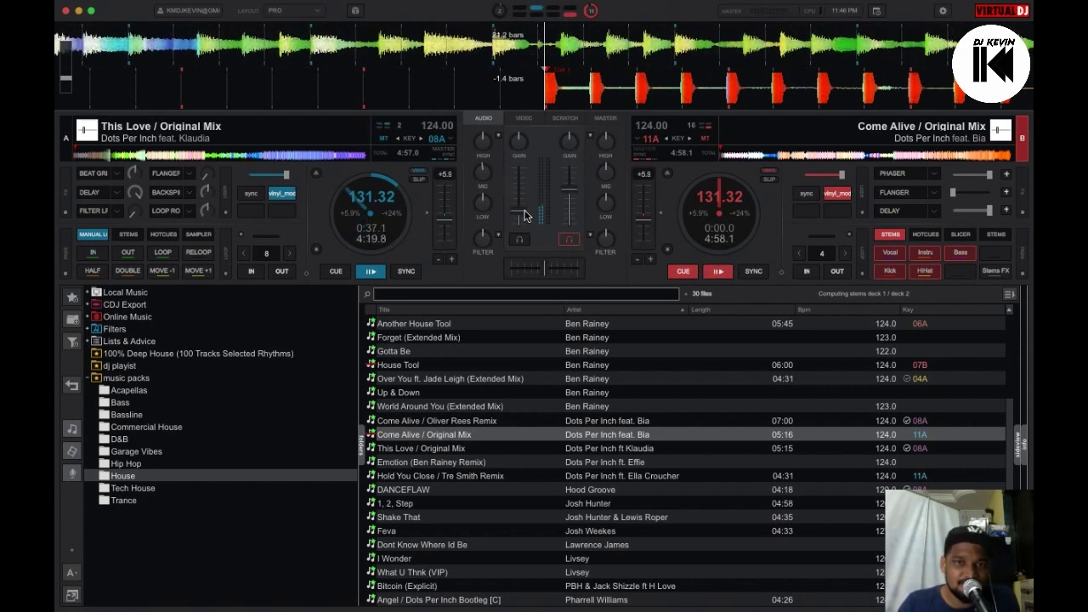
Turn off deck B's Auto Sync on Play, play Come Alive without it, and recall the track's cue.
left_click(781, 273)
left_click(815, 332)
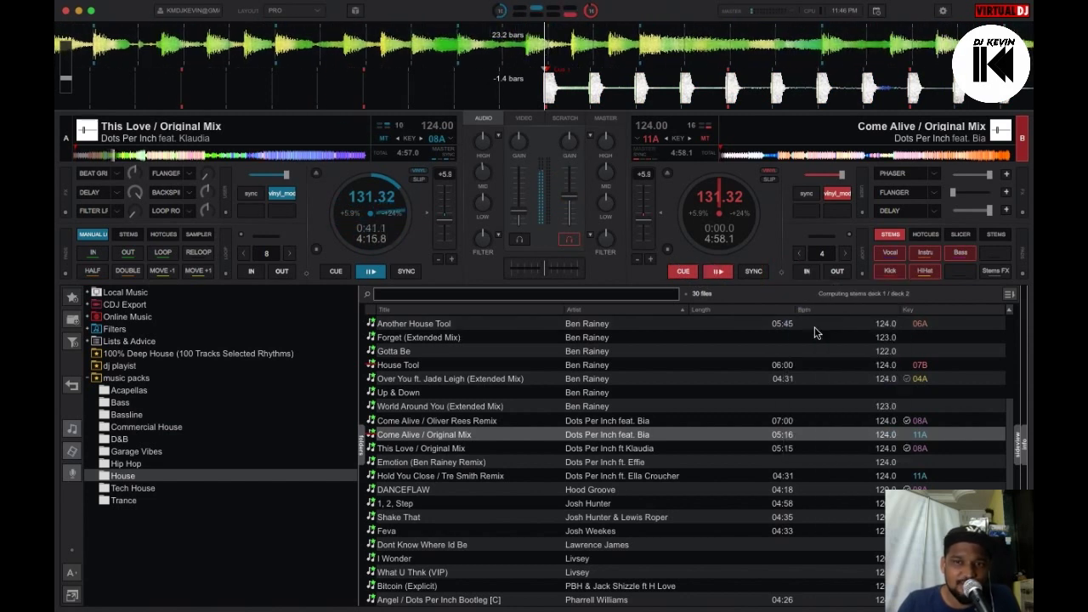
left_click(719, 273)
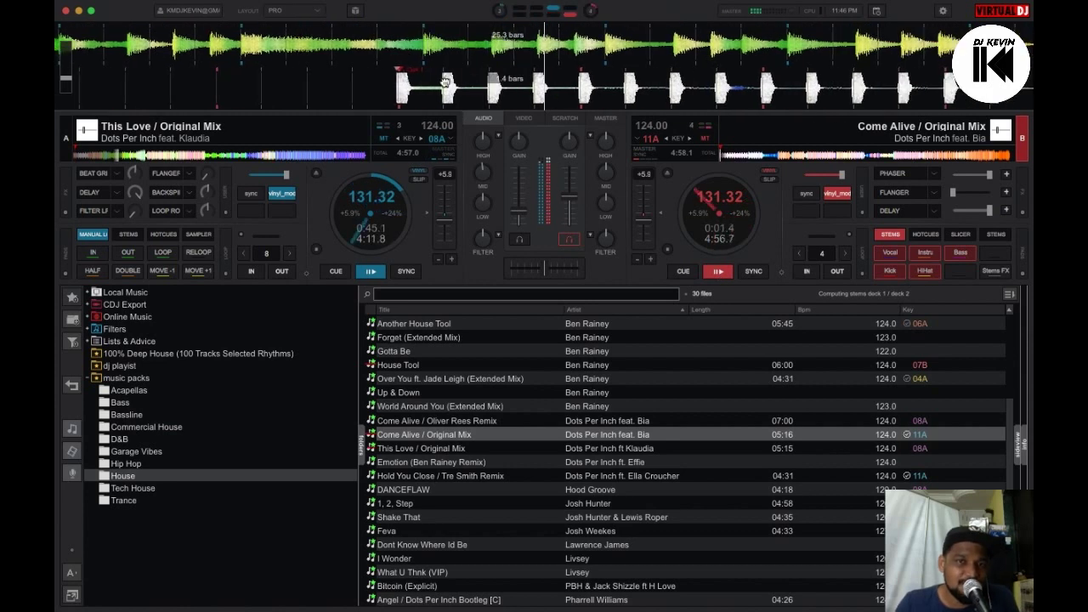
left_click(683, 271)
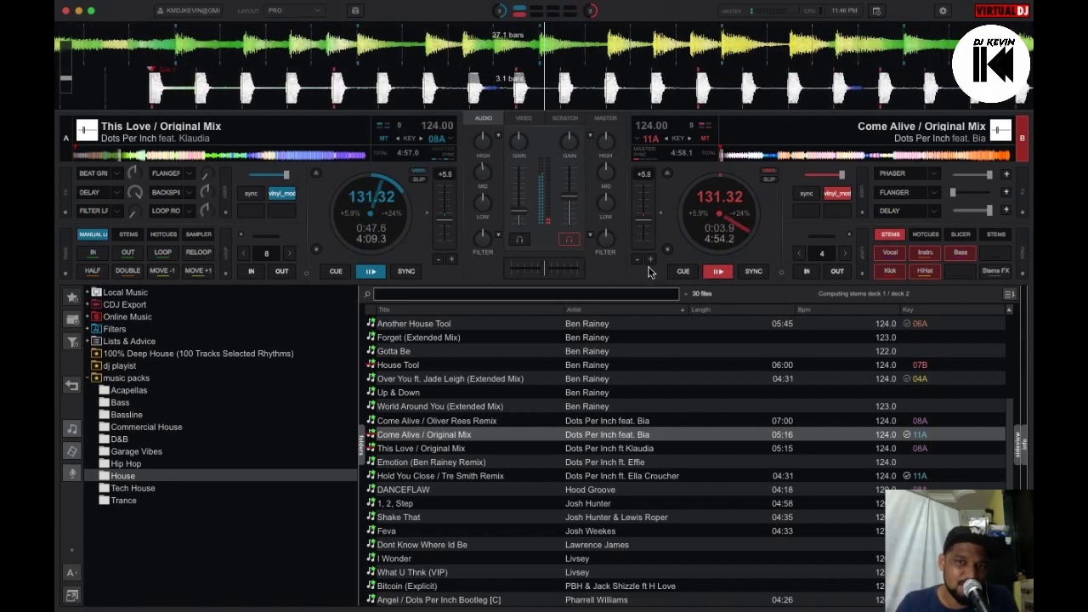
Turn on deck B's Auto Sync on Play and play Come Alive in sync with This Love.
left_click(782, 273)
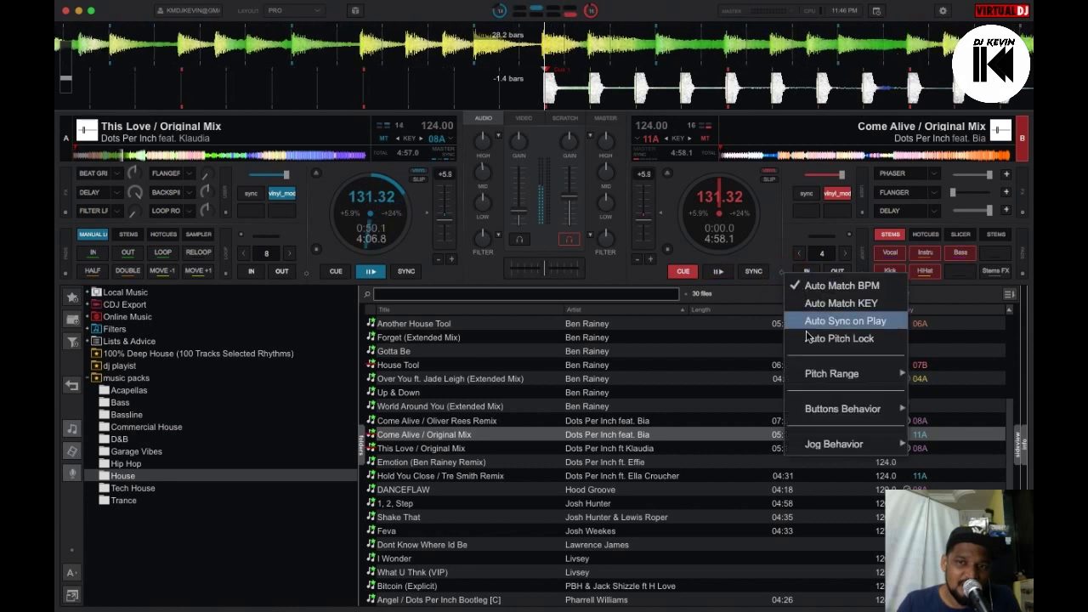
left_click(859, 329)
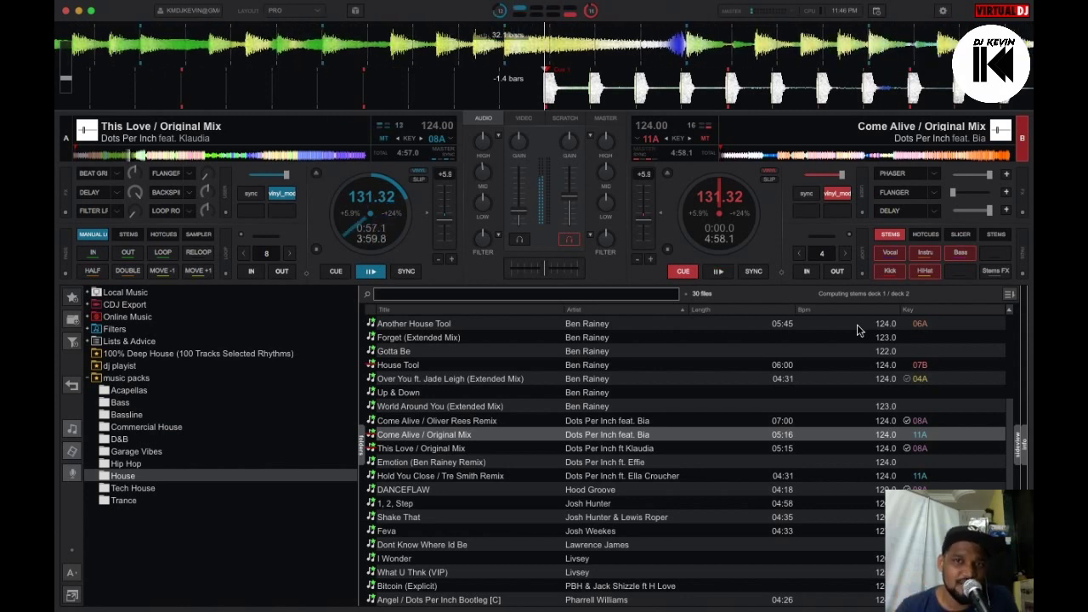
left_click(718, 274)
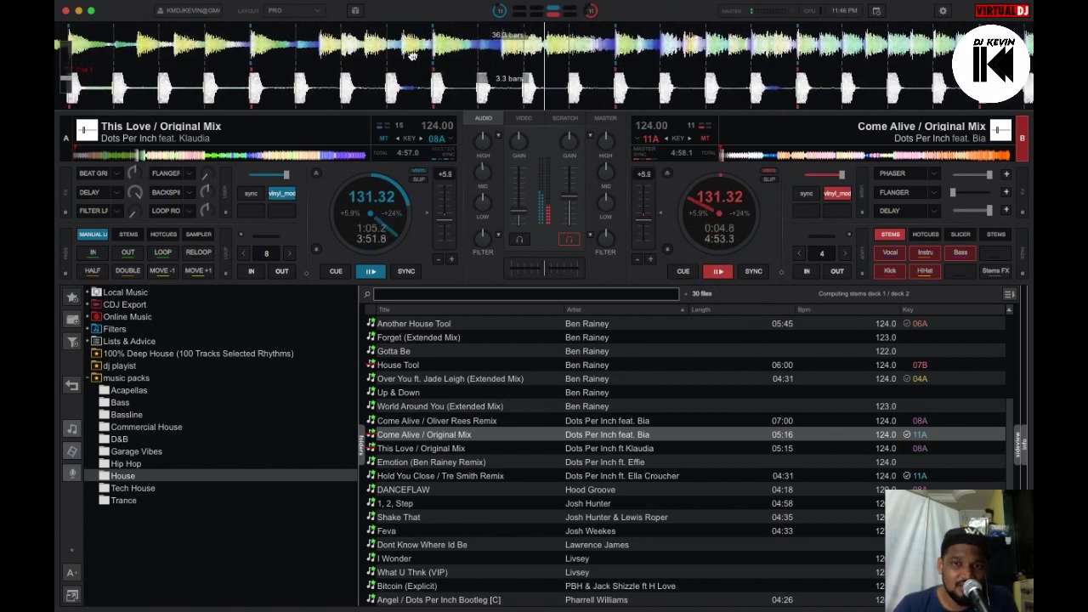
Recall Come Alive's cue on deck B, replay it in sync with This Love, and lower deck B's channel level.
left_click(685, 272)
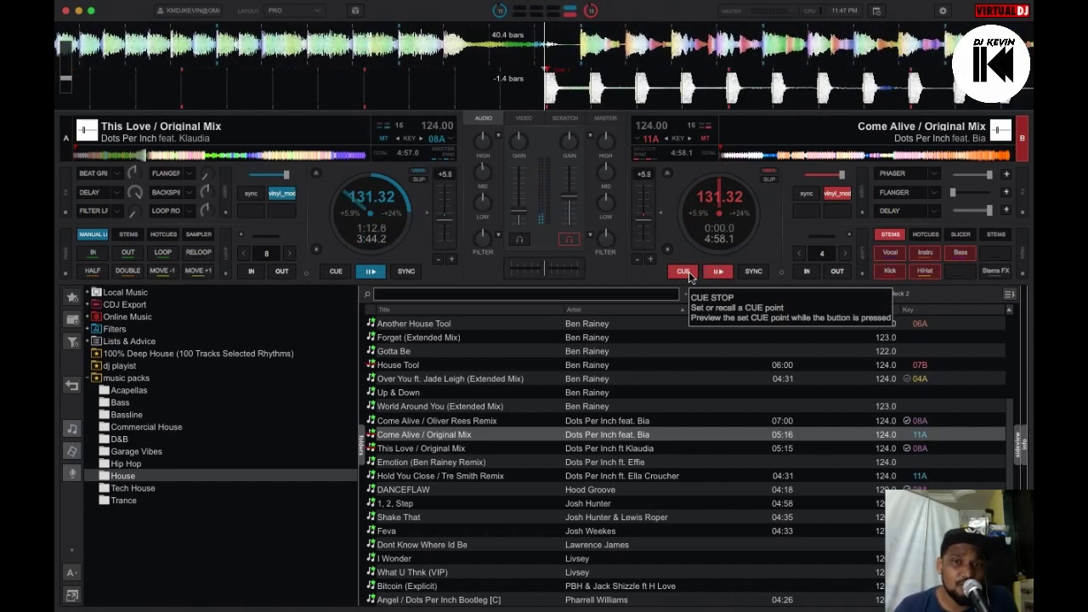
left_click(782, 274)
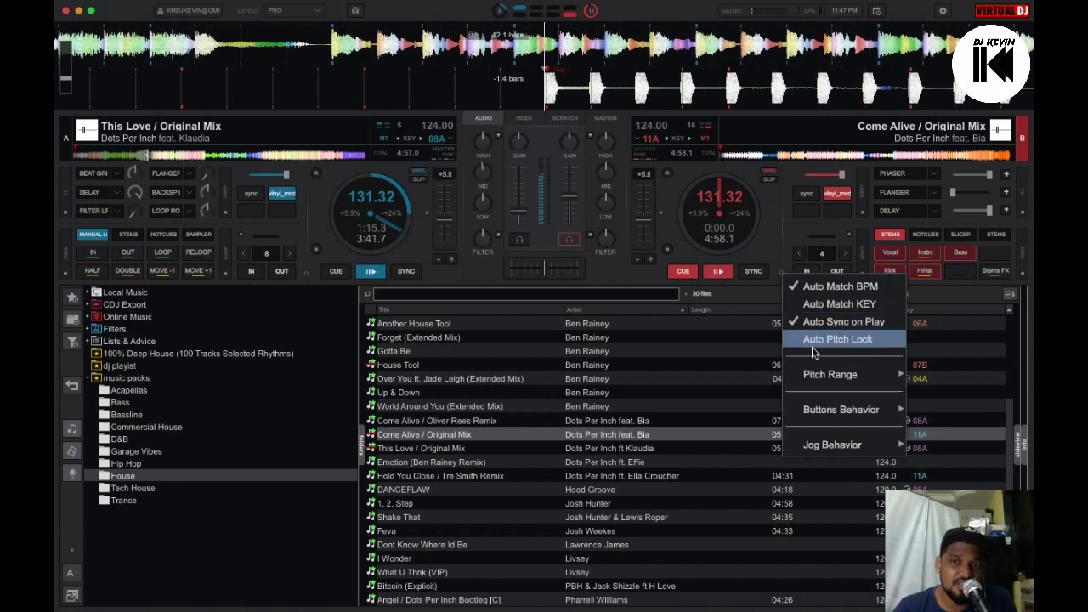
left_click(718, 273)
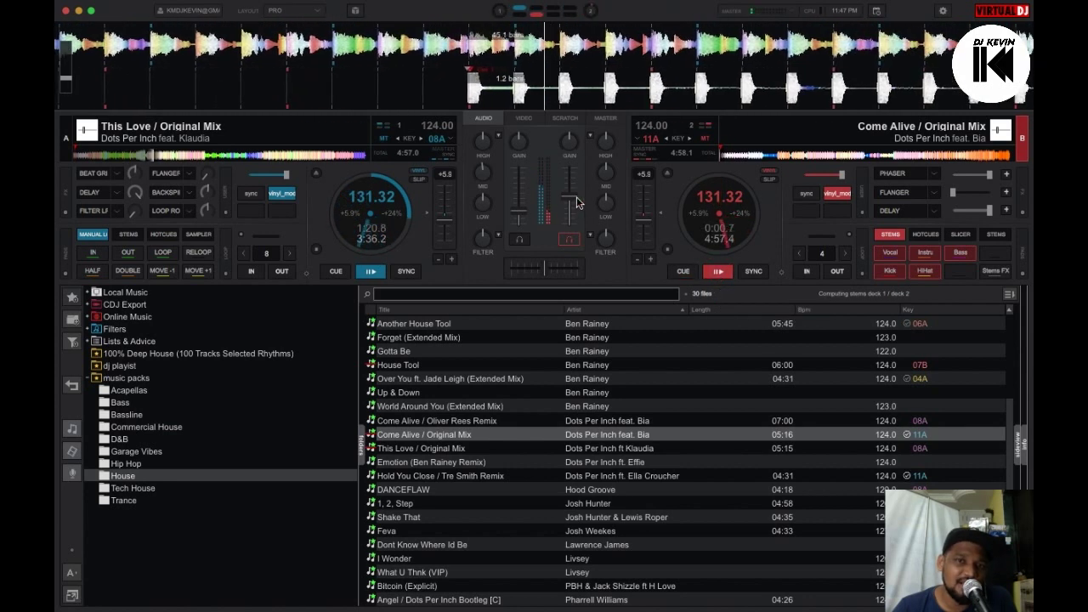
left_click_drag(570, 198, 571, 211)
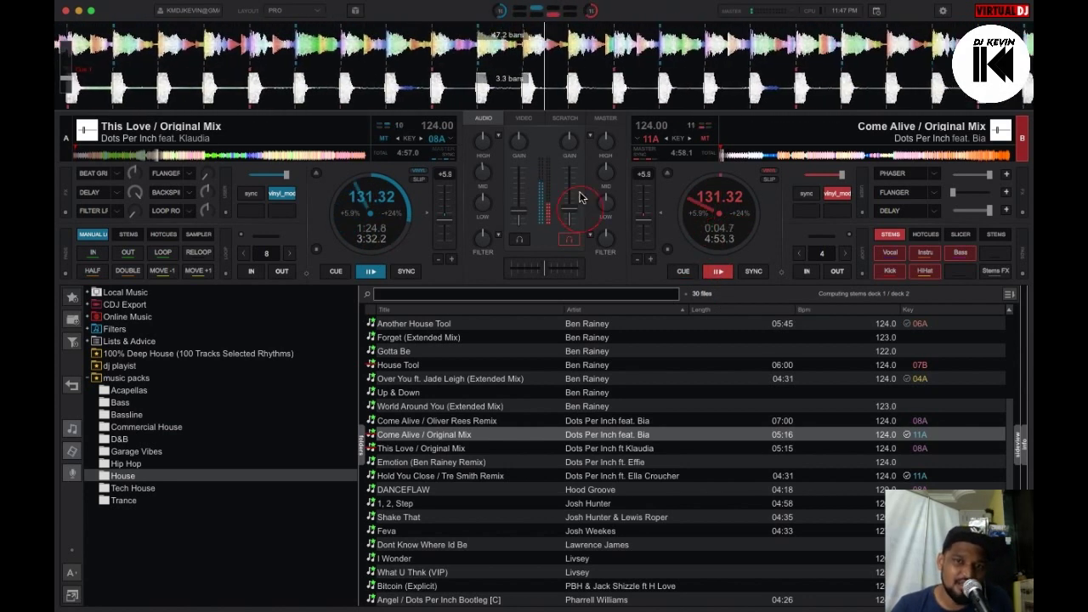
Turn on Auto Pitch Lock in deck A's options and check the same setting in deck B's options.
left_click(309, 275)
left_click(308, 276)
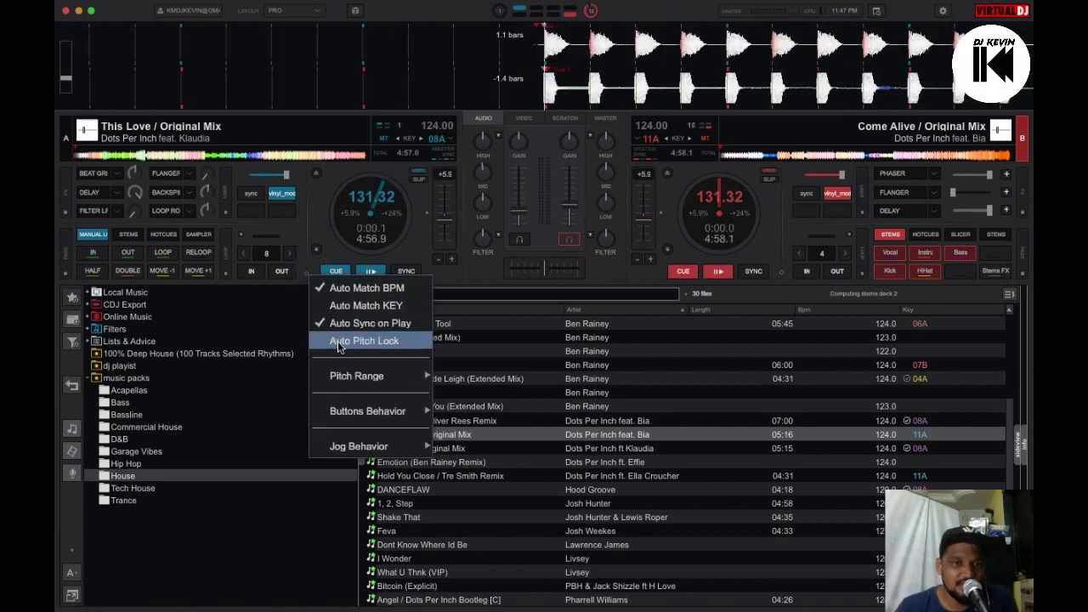
left_click(339, 341)
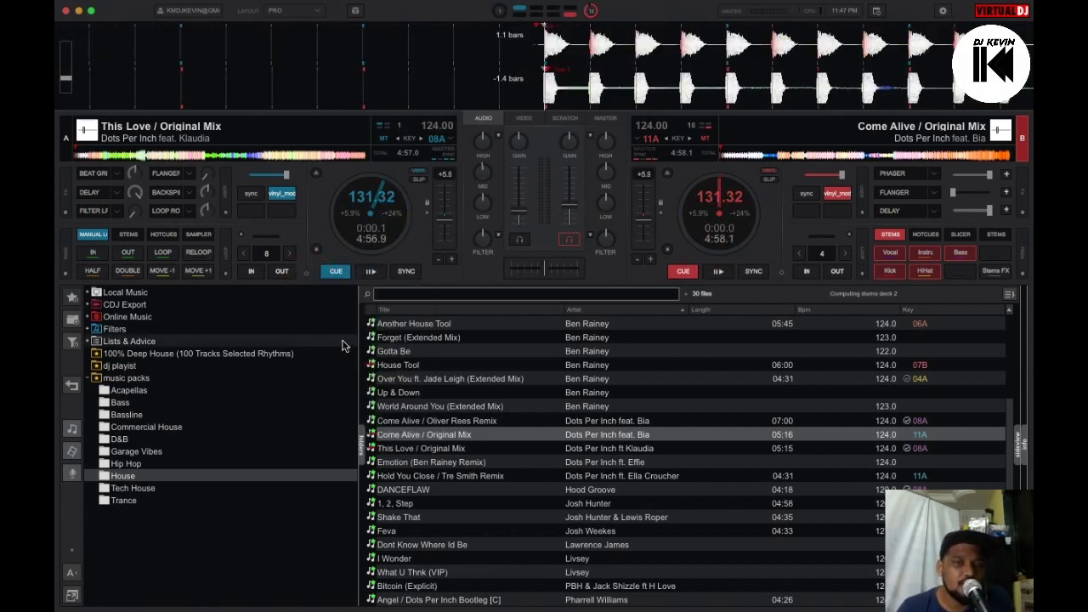
left_click(783, 272)
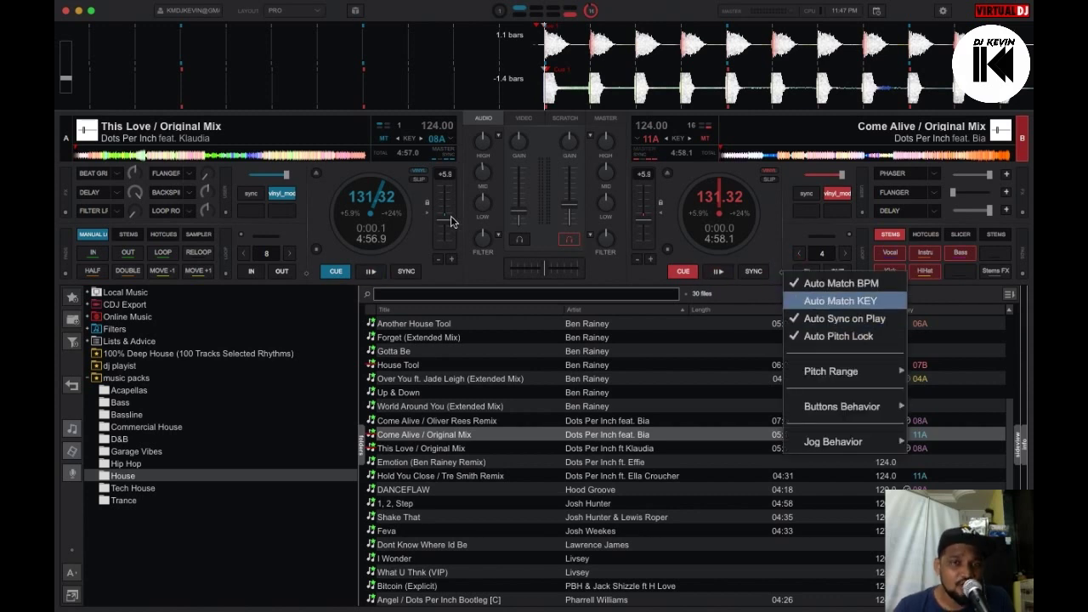
Test the pitch lock by moving deck A's pitch to +3.2%, +0.6%, and finally -2.6% at 120.78 BPM.
mouse_move(450, 221)
left_mouse_down()
mouse_move(457, 185)
mouse_move(467, 228)
left_mouse_up()
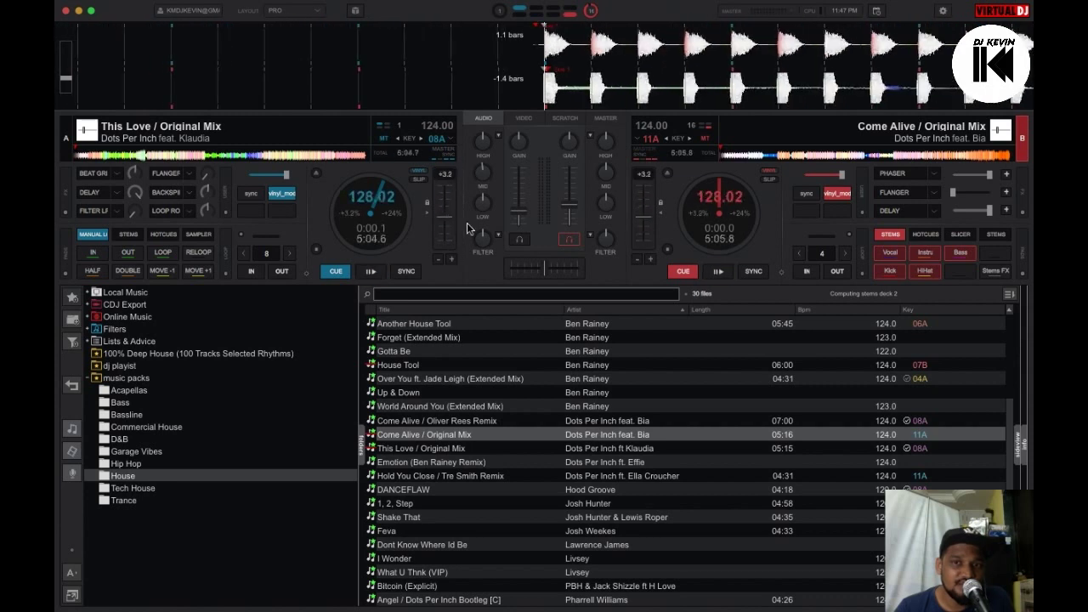
key("space")
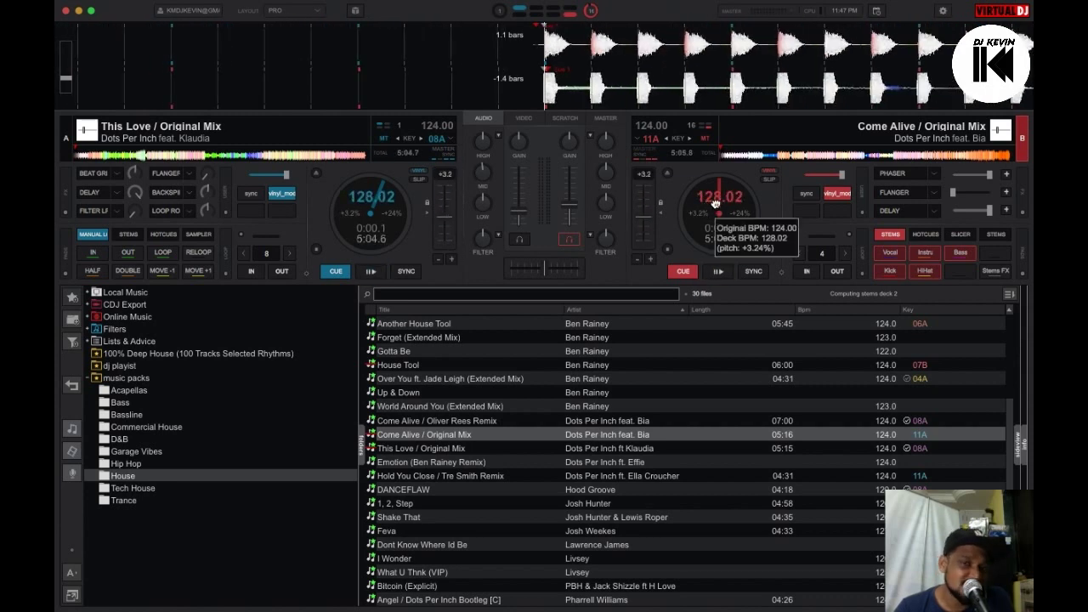
mouse_move(444, 220)
left_mouse_down()
mouse_move(449, 255)
mouse_move(450, 191)
mouse_move(449, 237)
mouse_move(450, 209)
mouse_move(450, 221)
left_mouse_up()
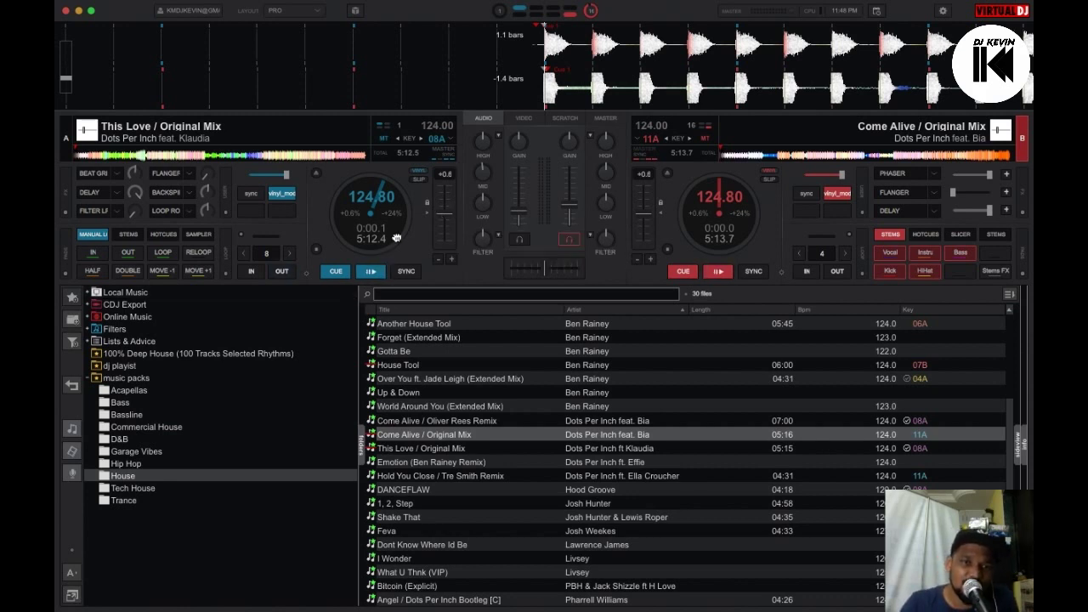
mouse_move(446, 223)
left_mouse_down()
mouse_move(445, 187)
mouse_move(446, 247)
mouse_move(445, 186)
mouse_move(451, 254)
mouse_move(450, 214)
mouse_move(431, 206)
mouse_move(450, 218)
left_mouse_up()
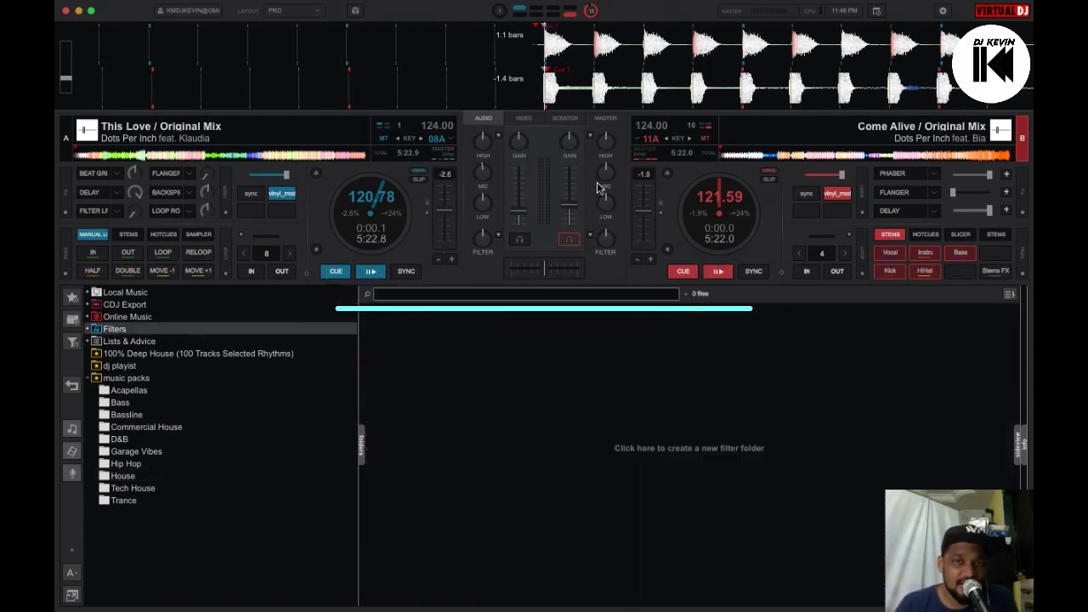
Show the mixer's scratch waveforms and turn on beat lock for both decks.
left_click(527, 121)
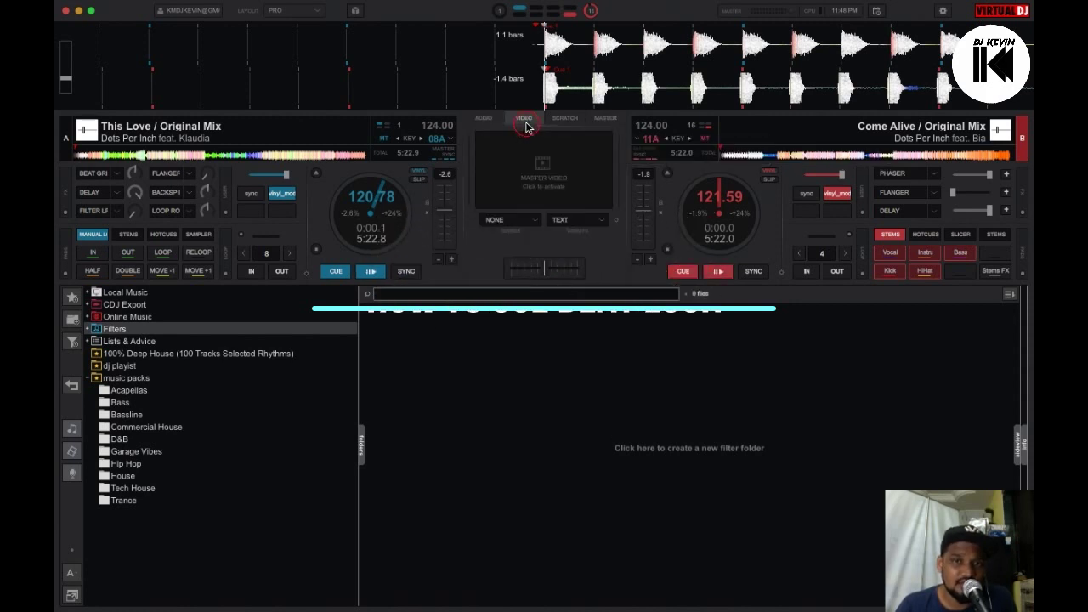
left_click(565, 119)
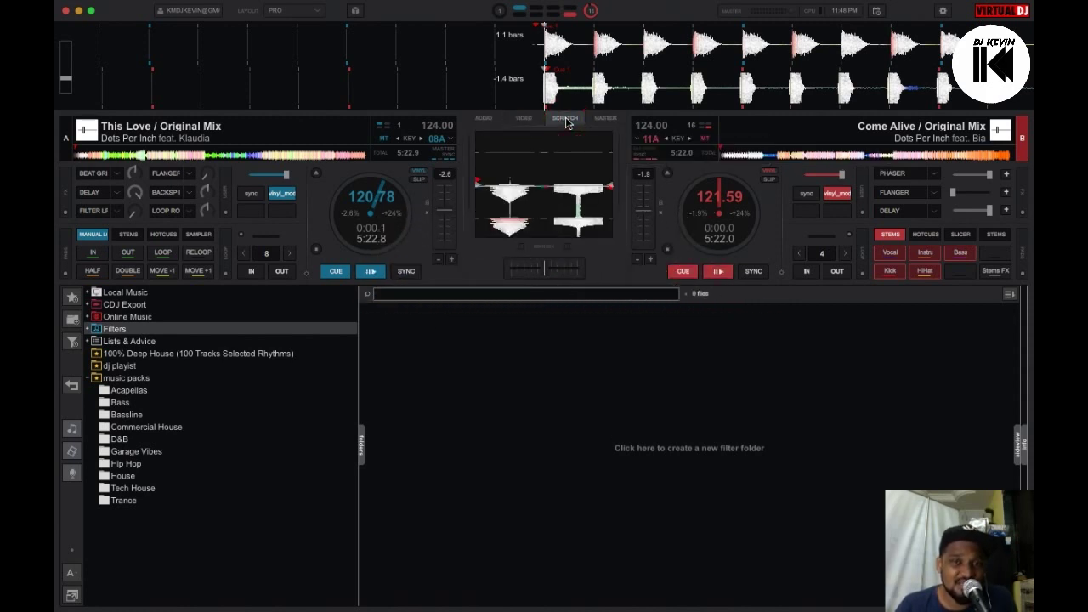
left_click(521, 250)
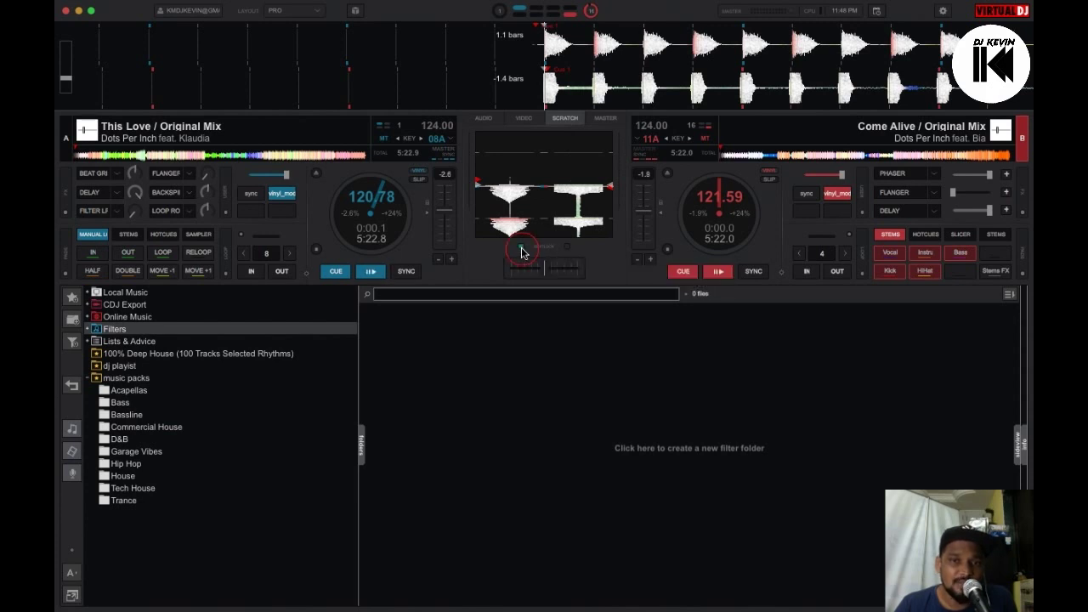
left_click(568, 248)
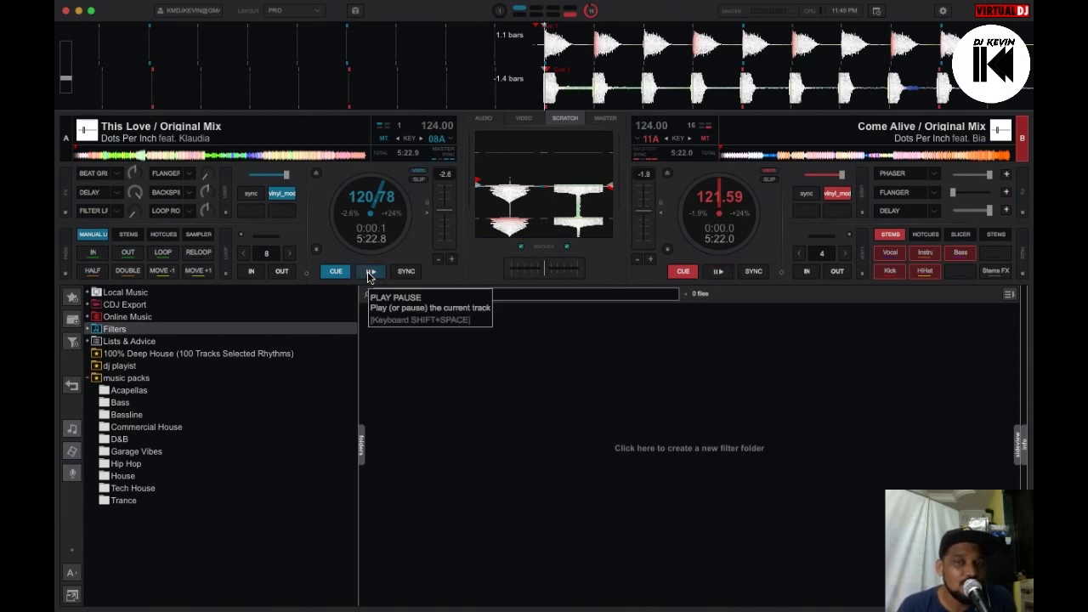
Play This Love on deck A with beat lock turned off for both decks, and raise deck A's channel level.
left_click(521, 248)
left_click(568, 248)
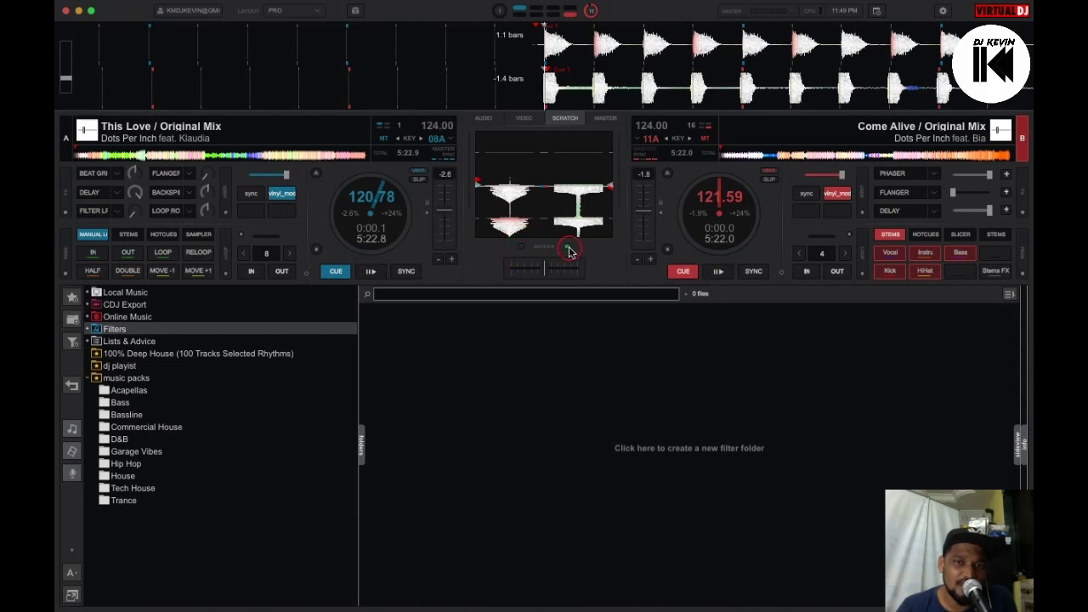
left_click(370, 271)
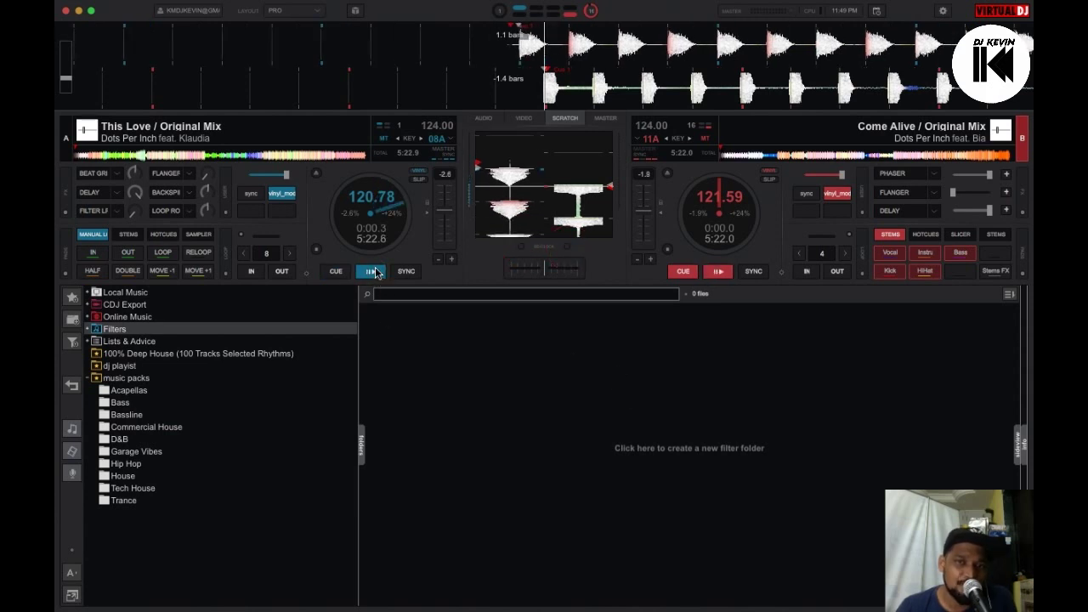
left_click(483, 118)
left_click(517, 207)
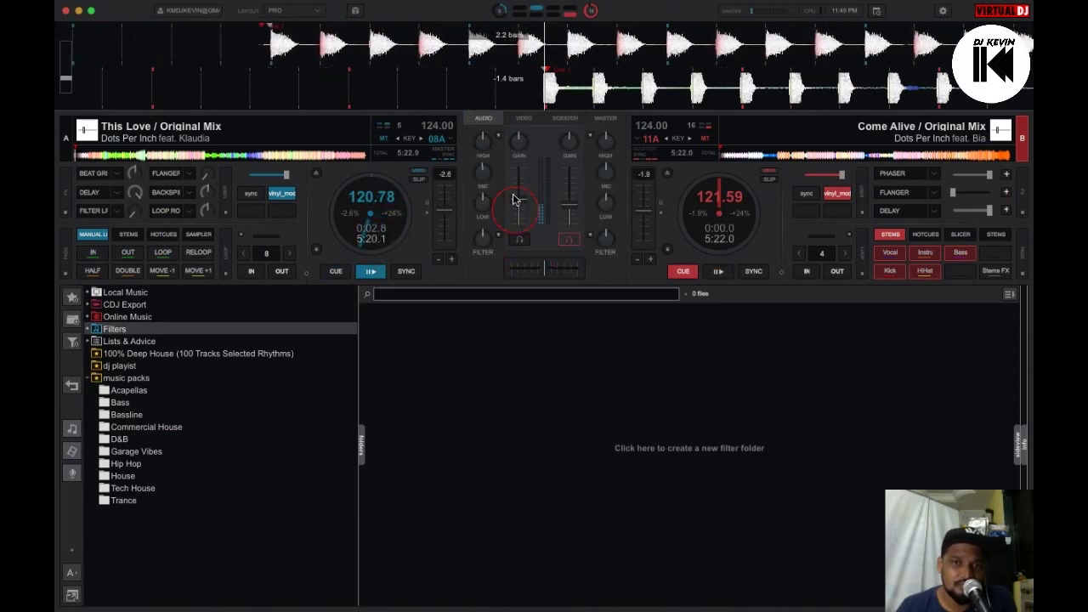
Play Come Alive on deck B, nudge its platter against This Love, and return both decks to their cues.
left_click(718, 271)
left_click(707, 211)
left_click_drag(708, 211, 695, 193)
left_click(683, 271)
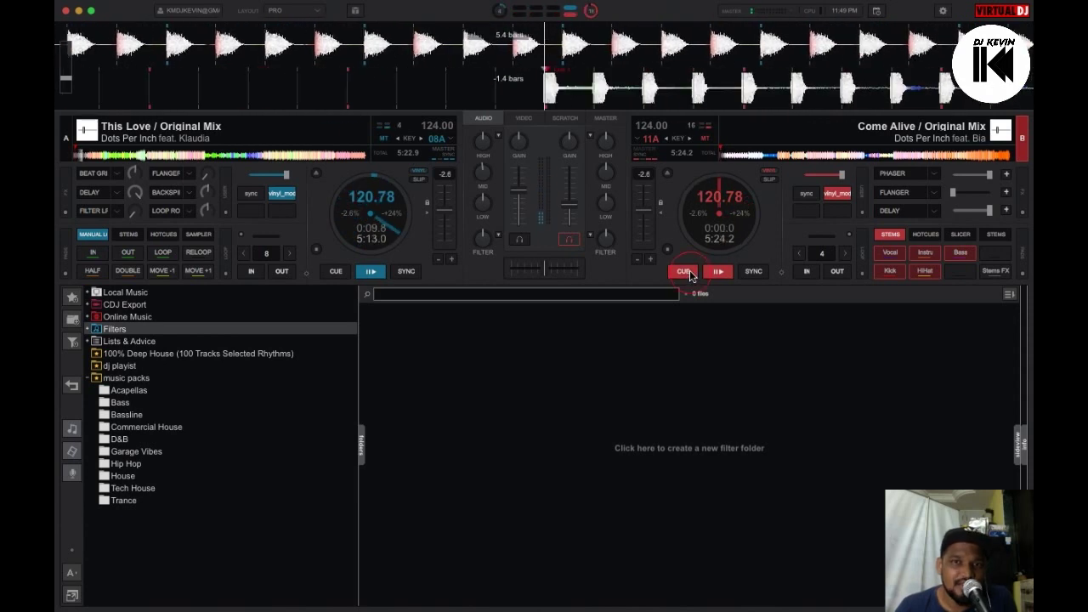
left_click(337, 272)
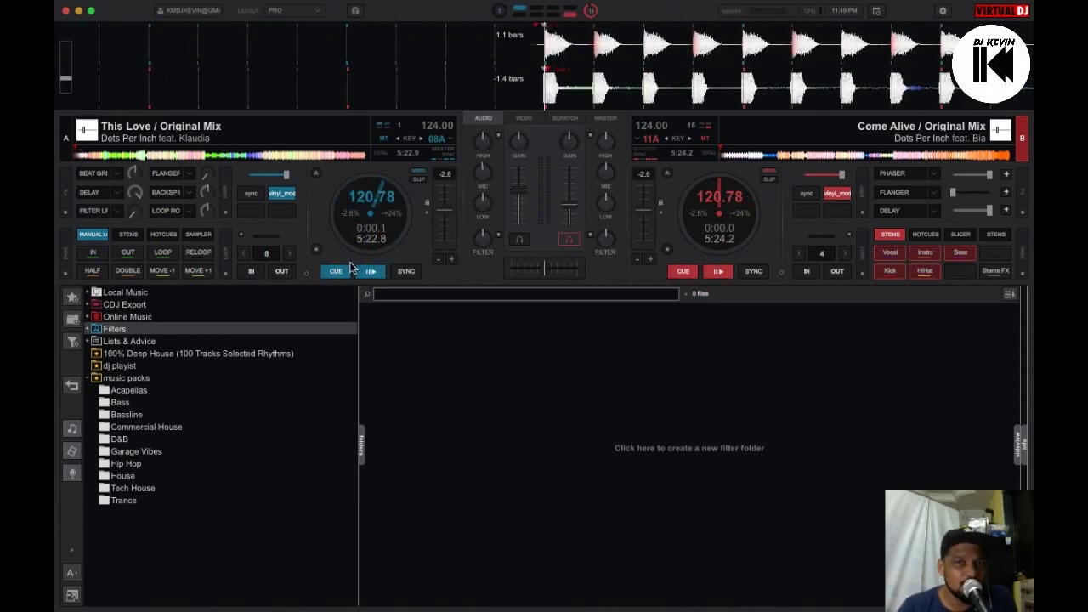
Repeat the unlocked test: play both tracks, shift Come Alive with deck B's platter, and recall both cues.
left_click(368, 271)
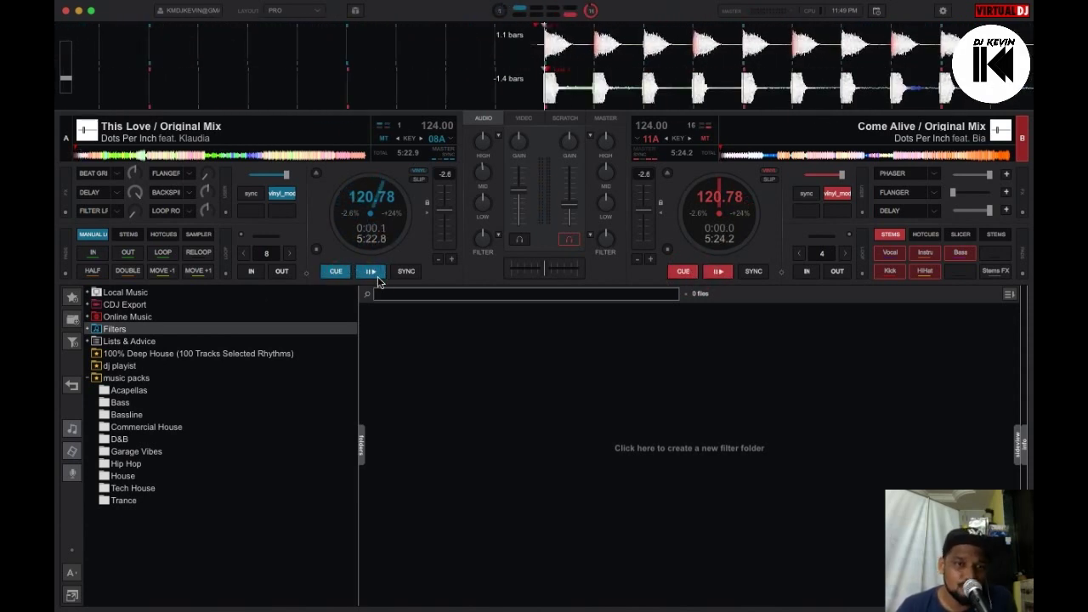
left_click(722, 273)
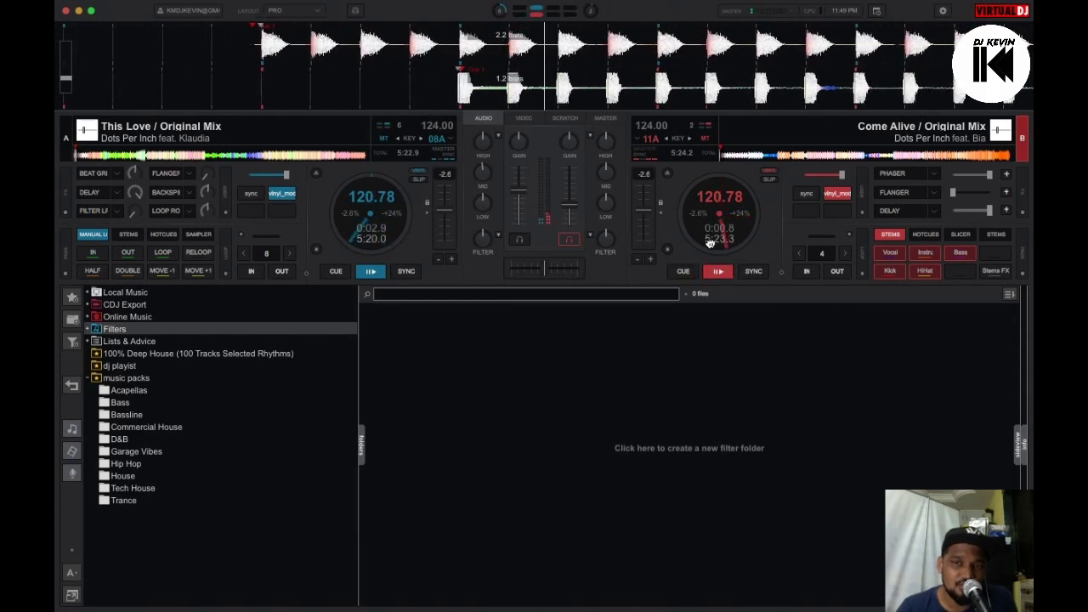
left_click_drag(706, 236, 692, 202)
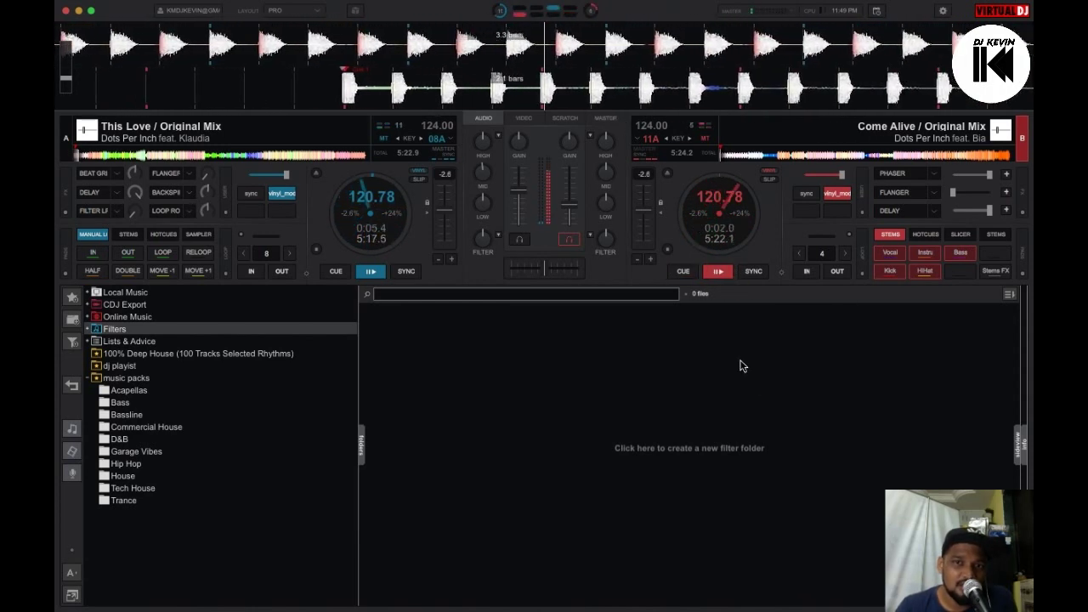
left_click(685, 271)
left_click(338, 271)
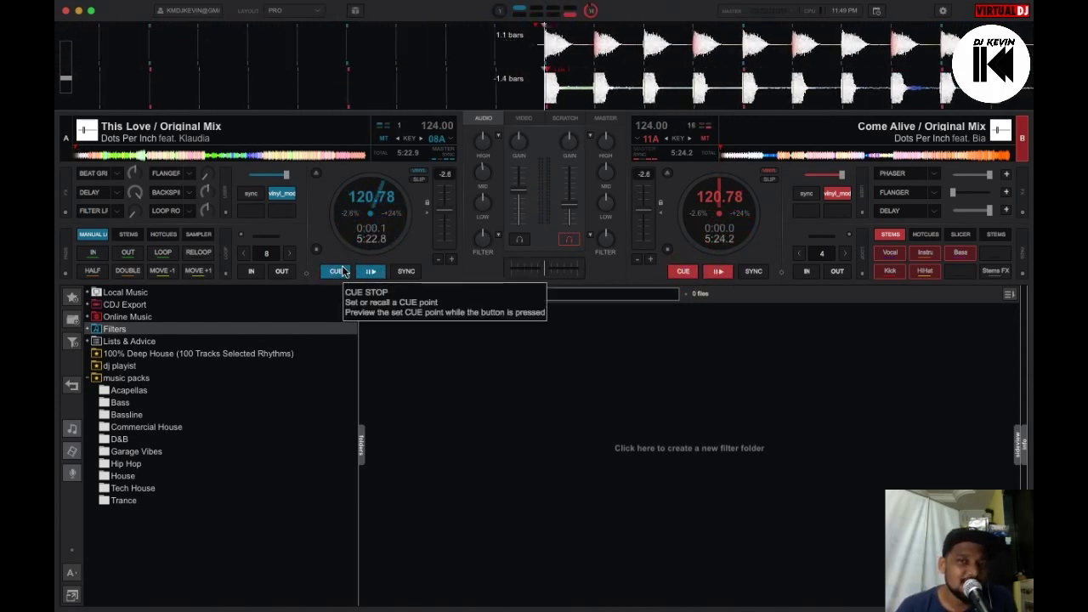
Turn on beat lock for both decks in the scratch view, and play This Love followed by Come Alive.
left_click(565, 118)
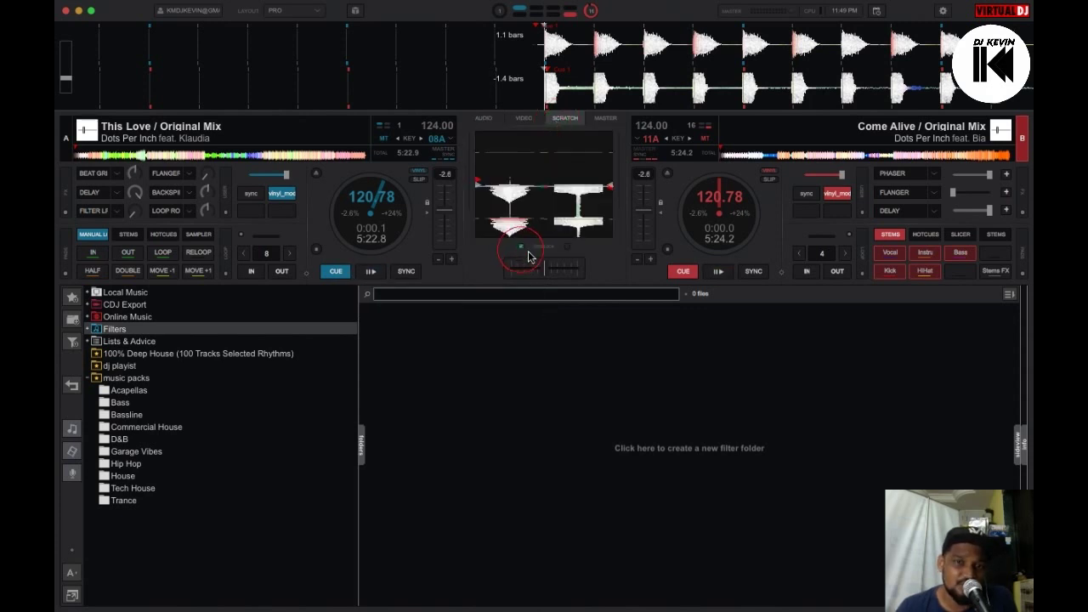
left_click(570, 249)
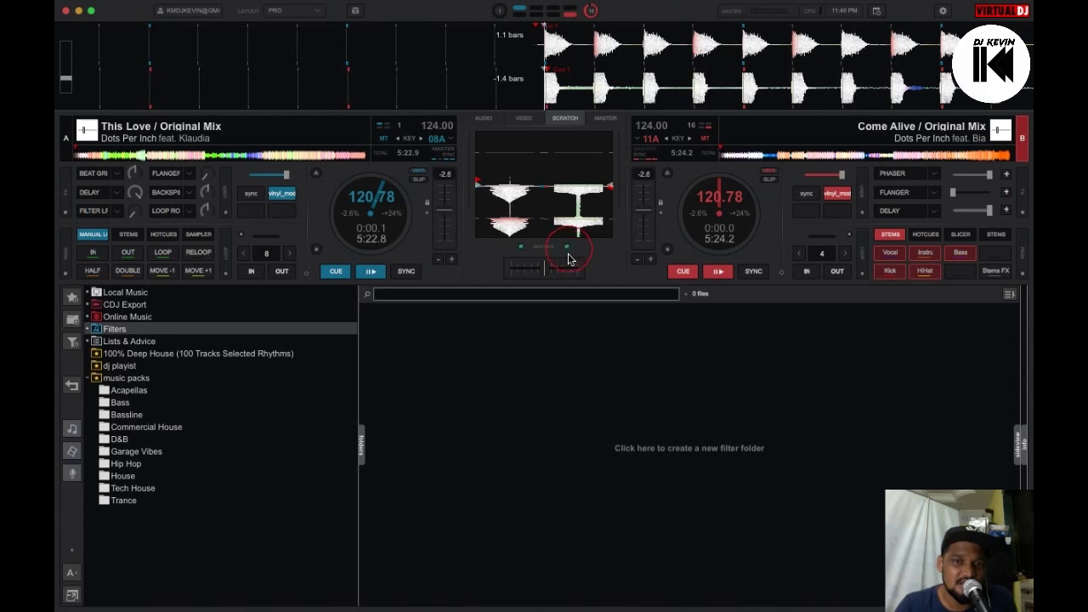
left_click(372, 272)
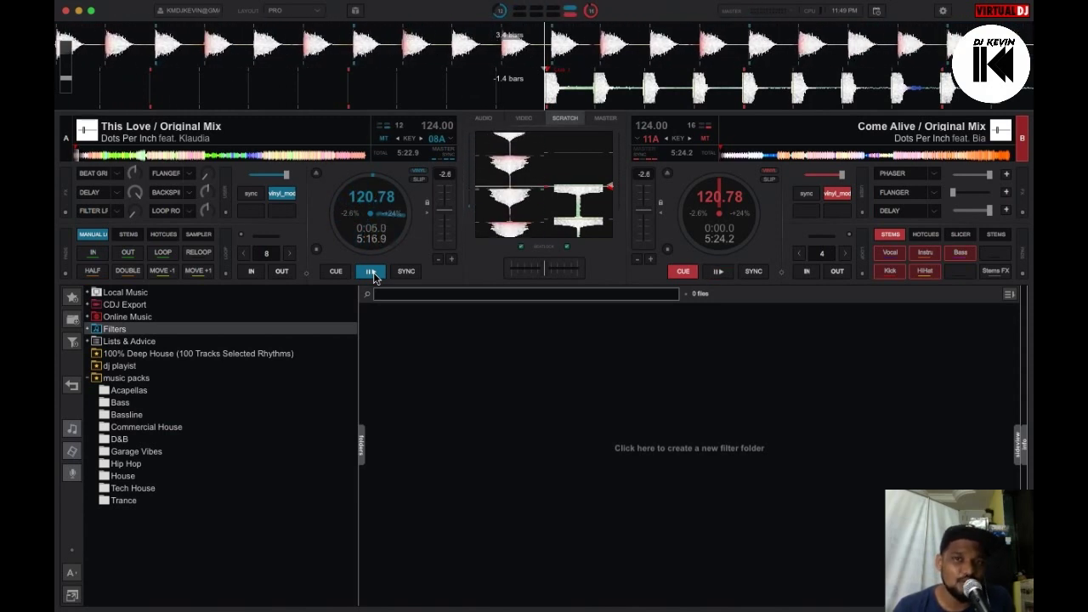
left_click(718, 272)
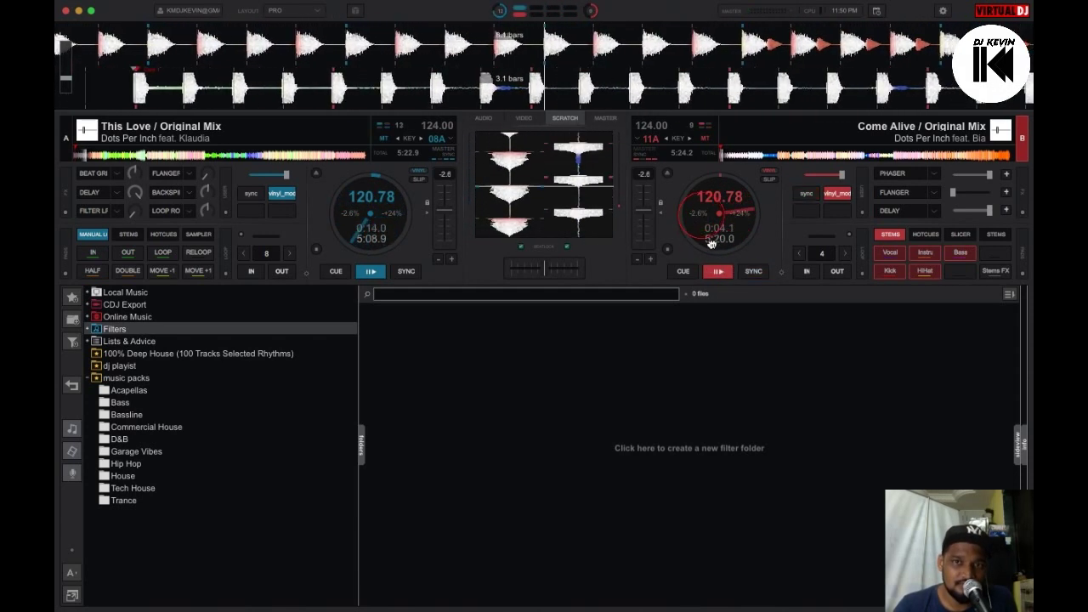
Sync deck B, nudge its platter and sync it again, and return both decks to their cues.
left_click(754, 271)
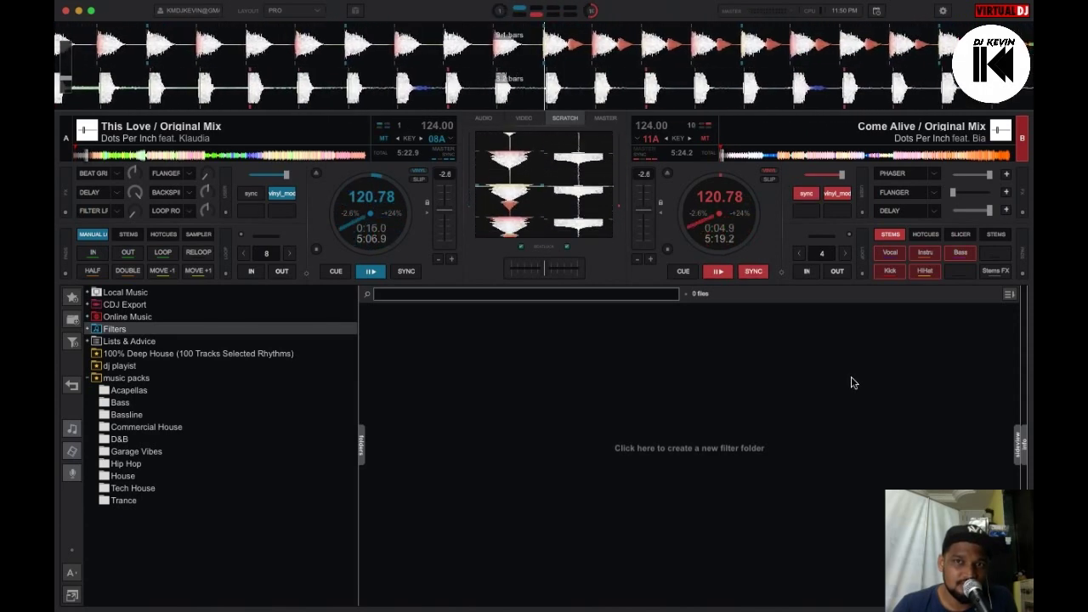
left_click(710, 235)
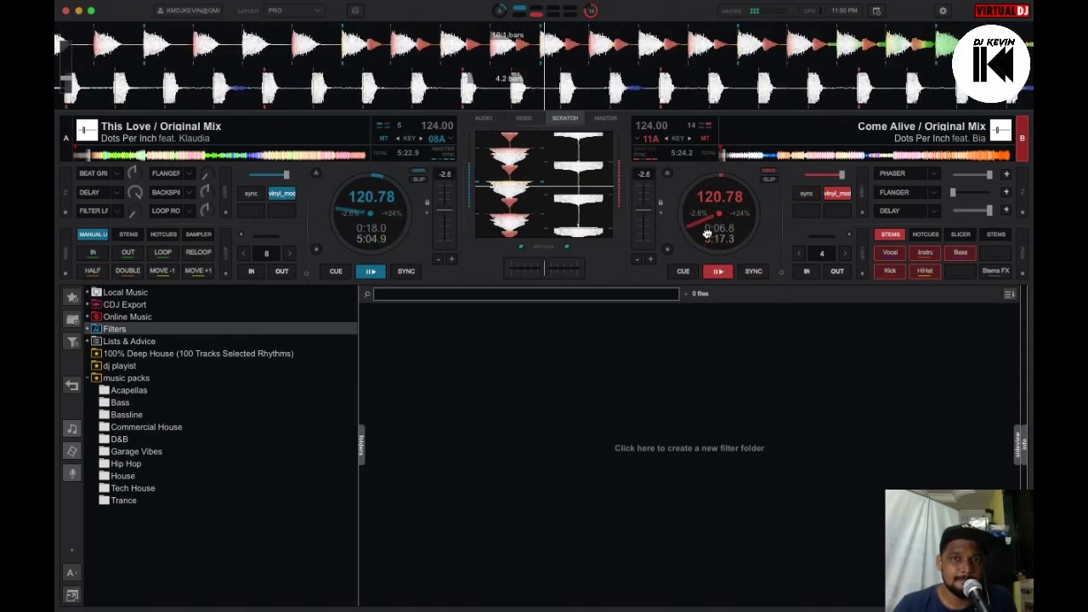
left_click(753, 271)
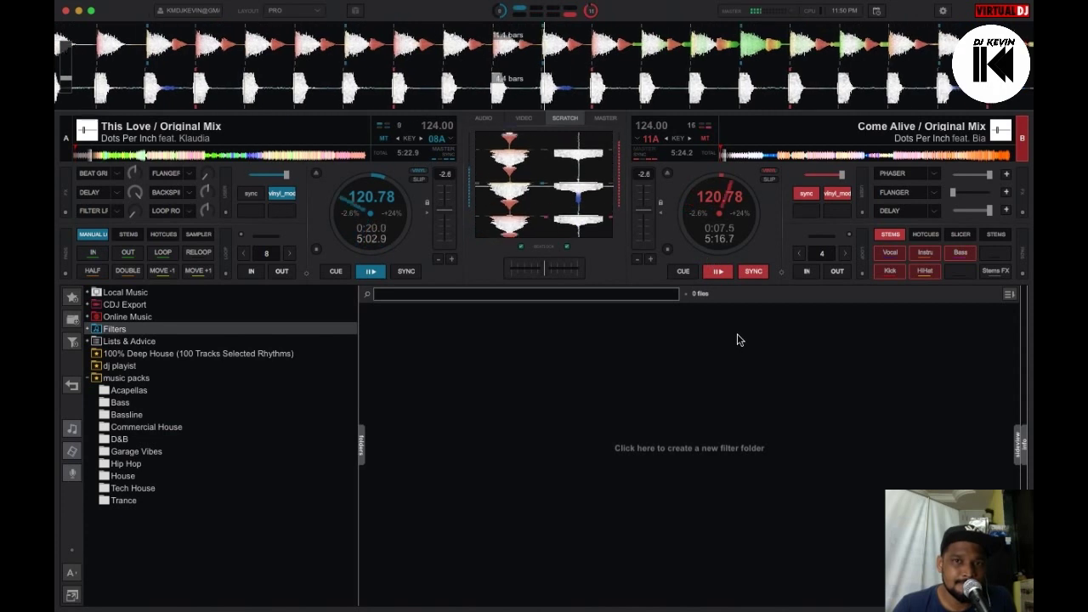
left_click(683, 272)
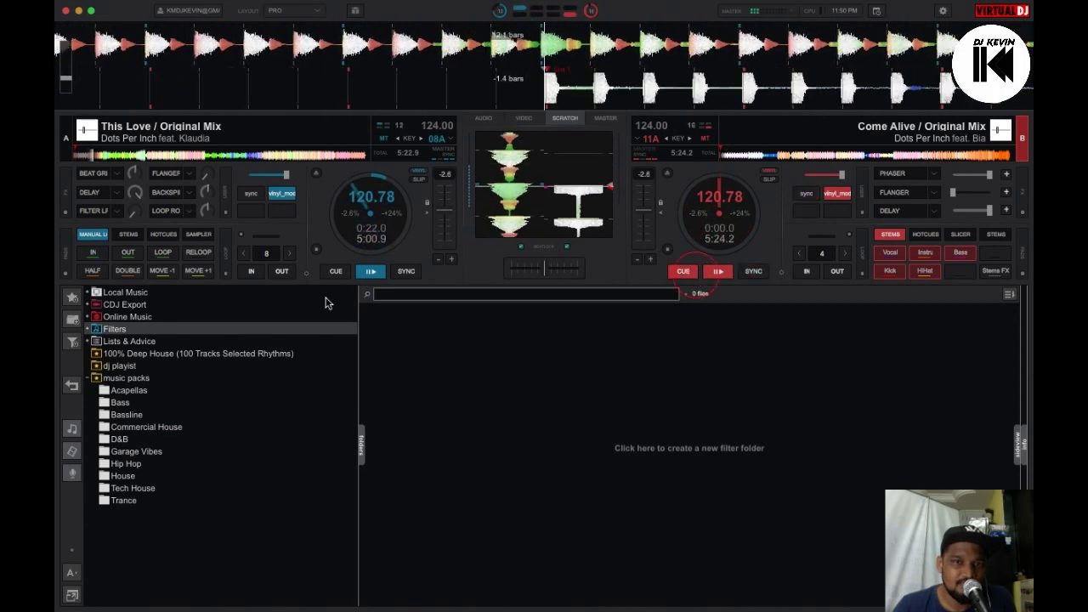
left_click(342, 271)
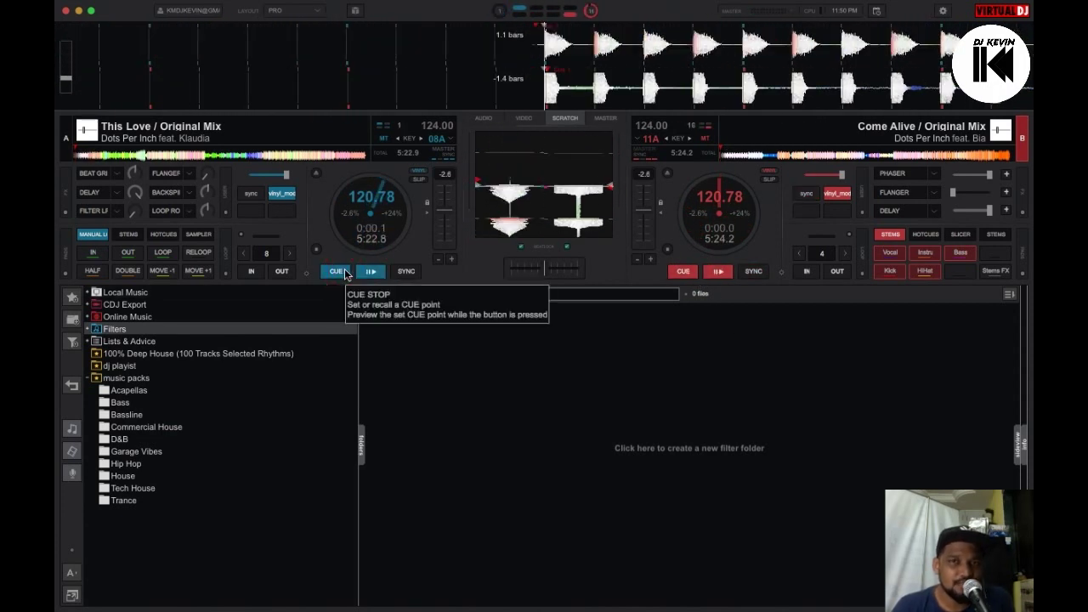
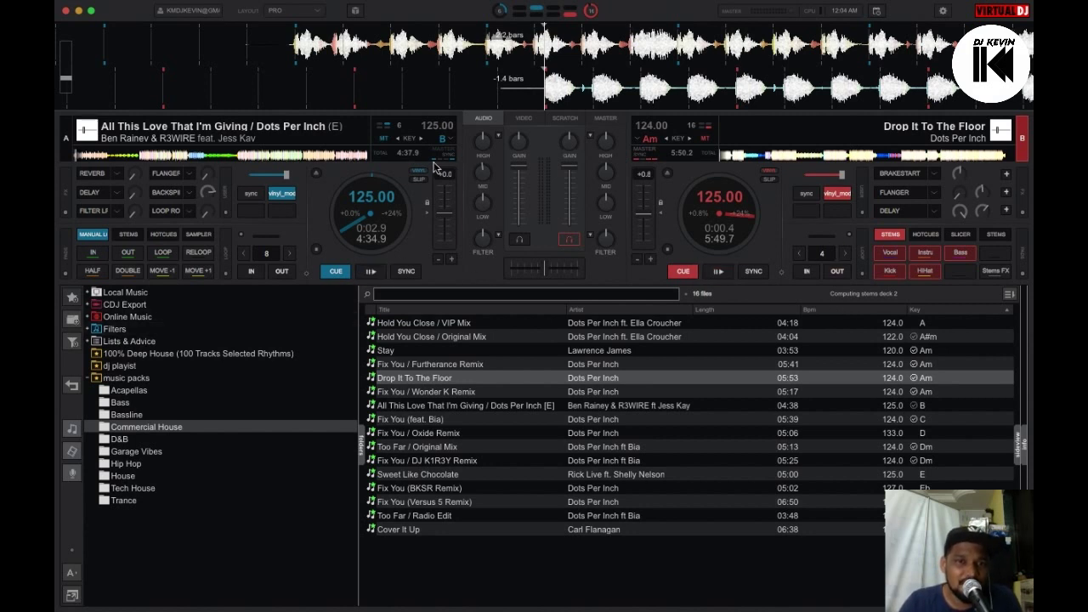
Play All This Love on deck A, blend in Drop It To The Floor with deck B's volume fader, and return both decks to their cues.
left_click(372, 272)
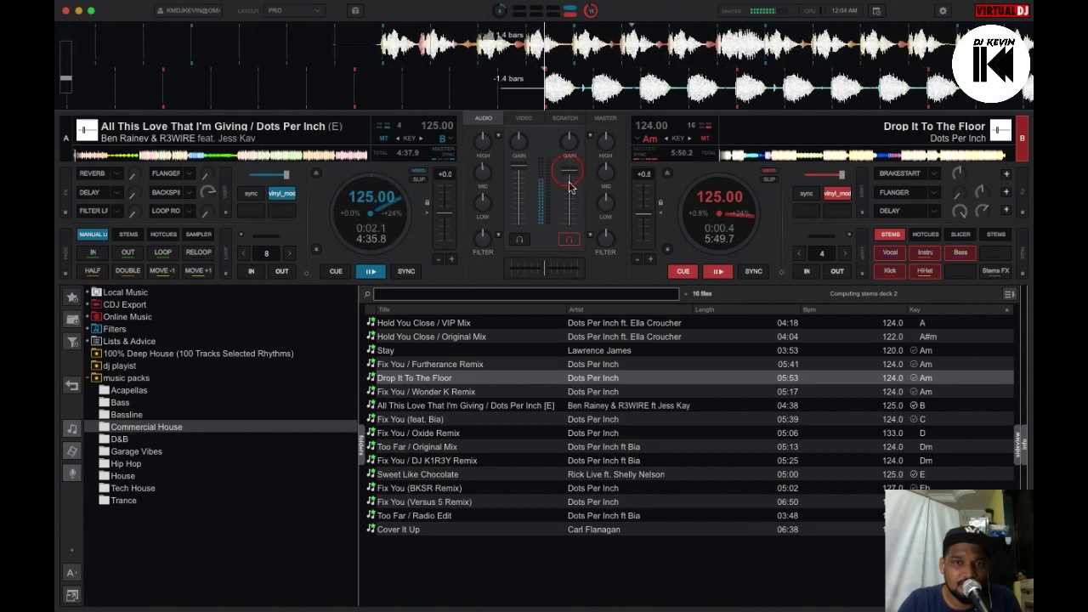
left_click(718, 272)
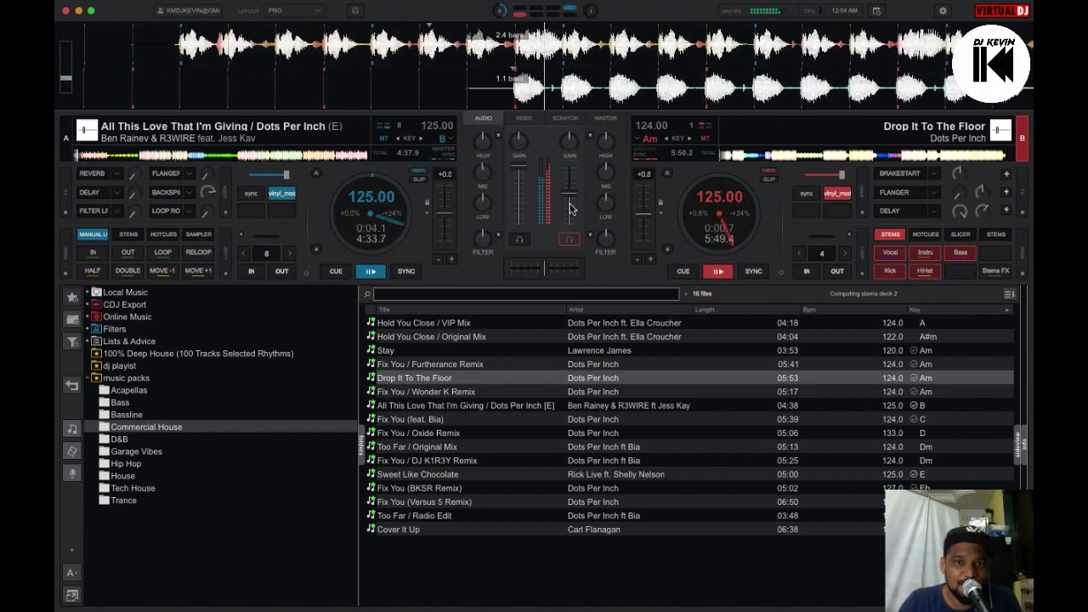
left_click_drag(570, 190, 571, 169)
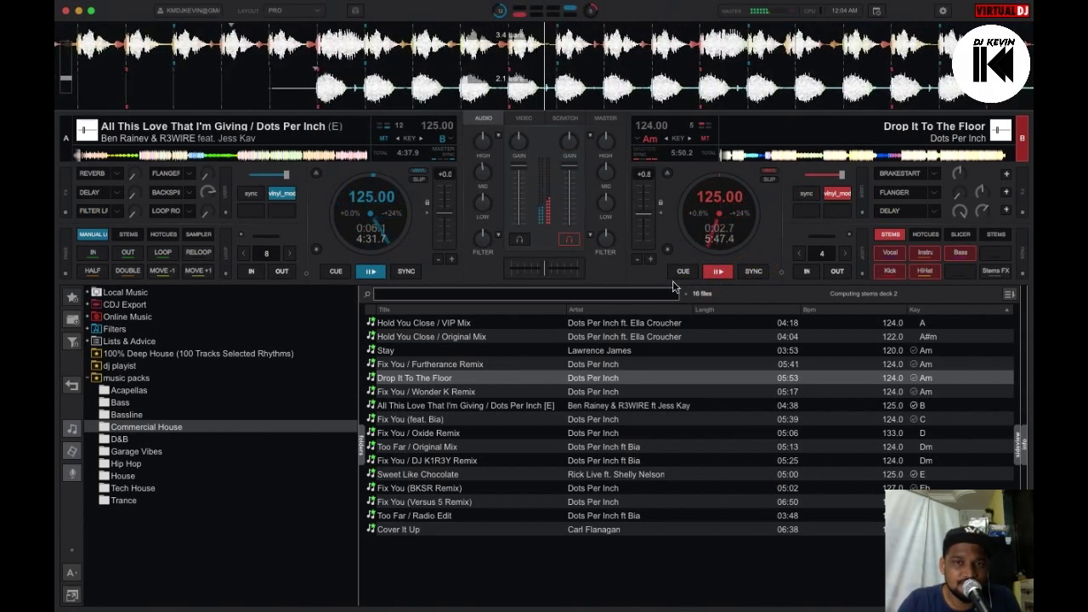
mouse_move(545, 268)
left_mouse_down()
mouse_move(512, 271)
mouse_move(583, 280)
mouse_move(515, 274)
mouse_move(607, 267)
mouse_move(547, 273)
left_mouse_up()
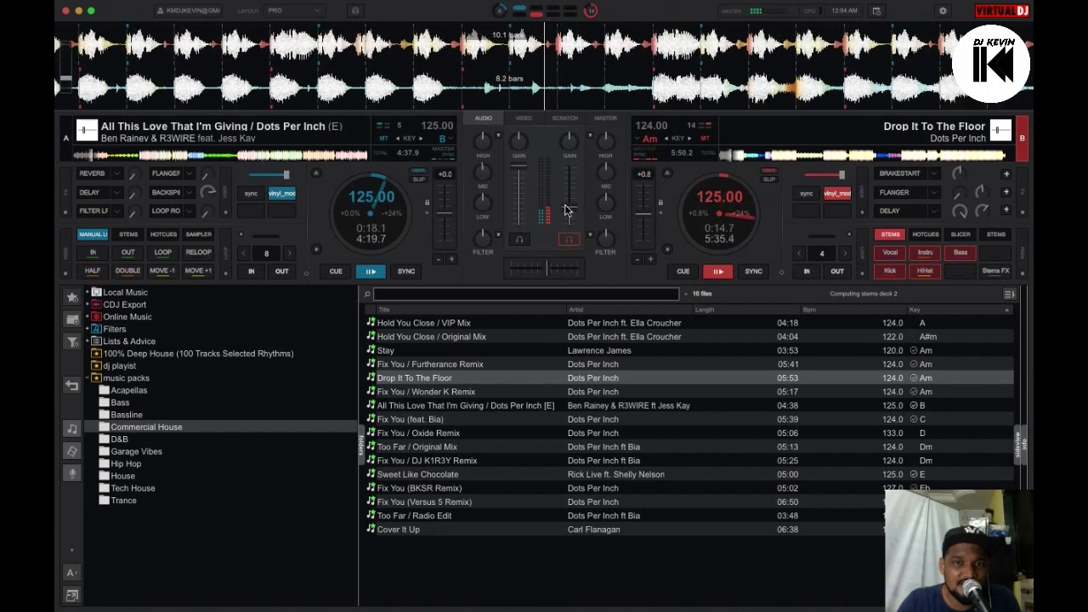
left_click(683, 271)
left_click(337, 271)
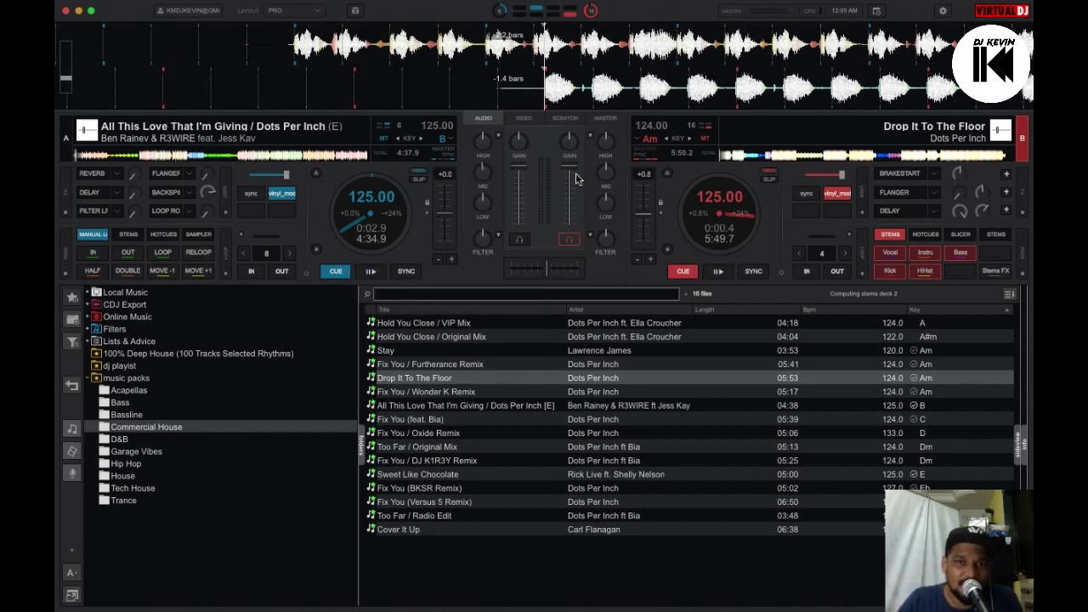
Play All This Love from its beginning with deck B's volume lowered, and start Drop It To The Floor on deck B.
left_click_drag(576, 178, 574, 219)
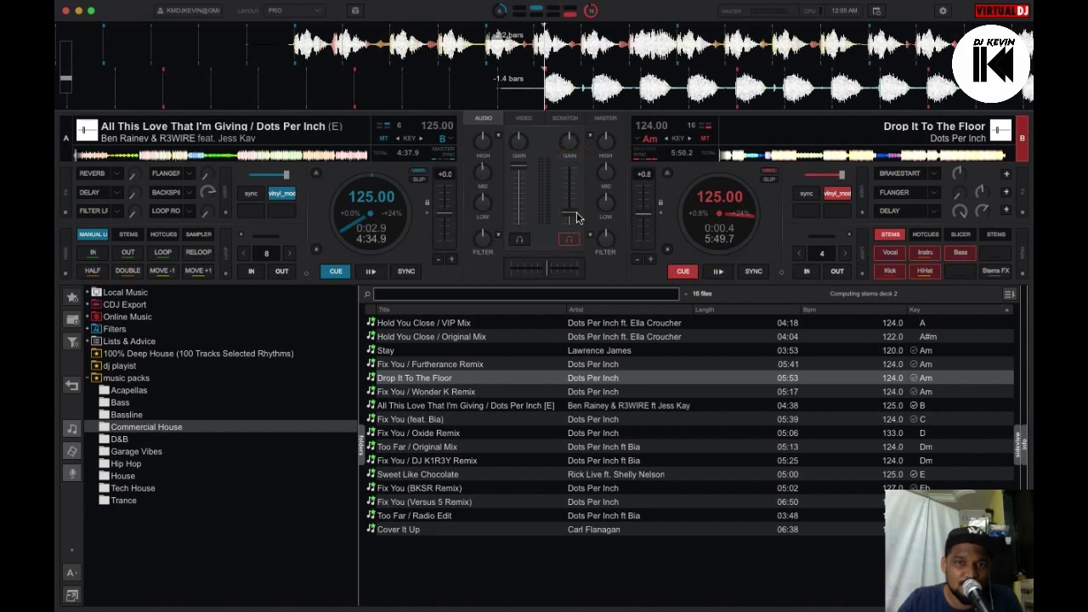
left_click(341, 277)
left_click(814, 47)
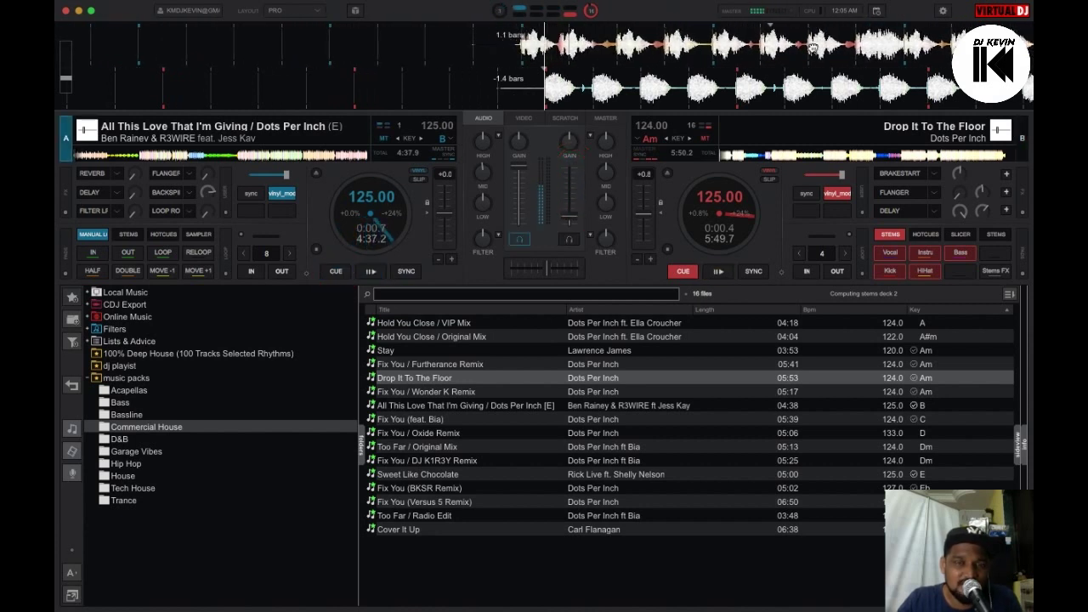
left_click_drag(814, 47, 837, 48)
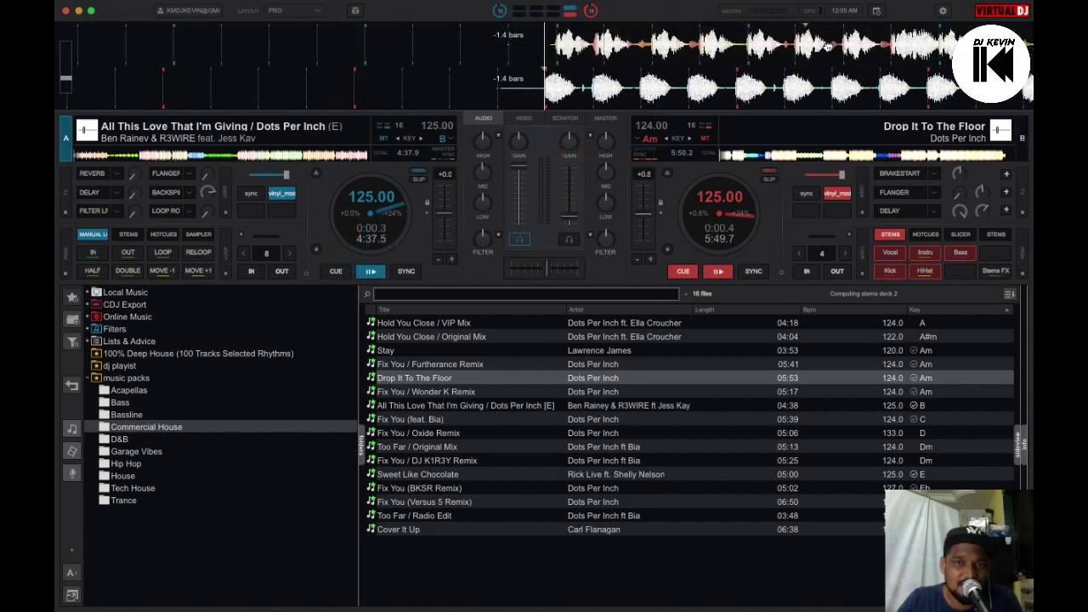
left_click(372, 271)
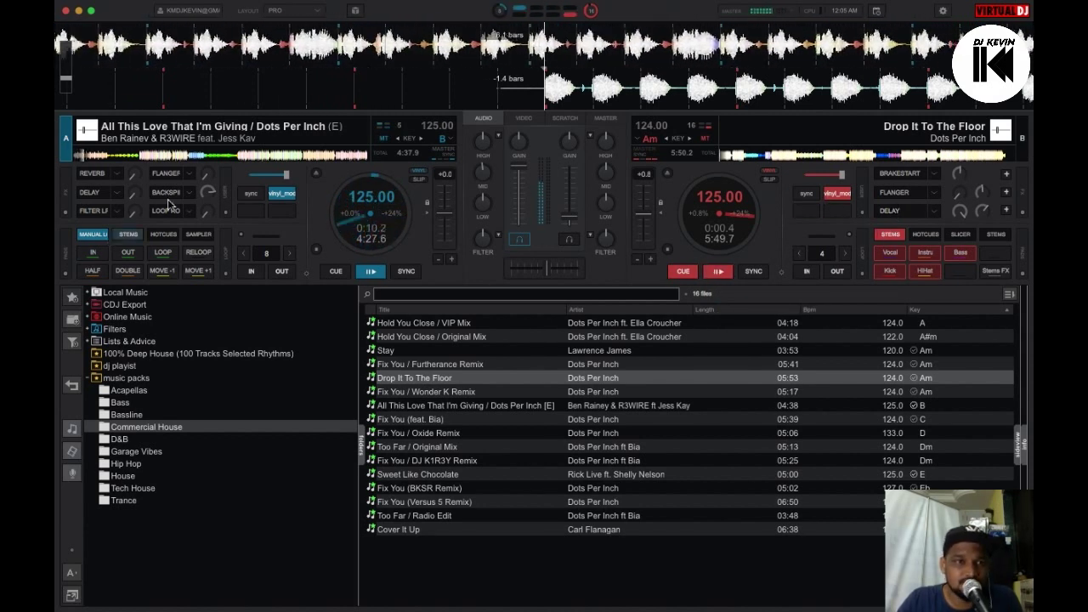
left_click(720, 273)
left_click(720, 273)
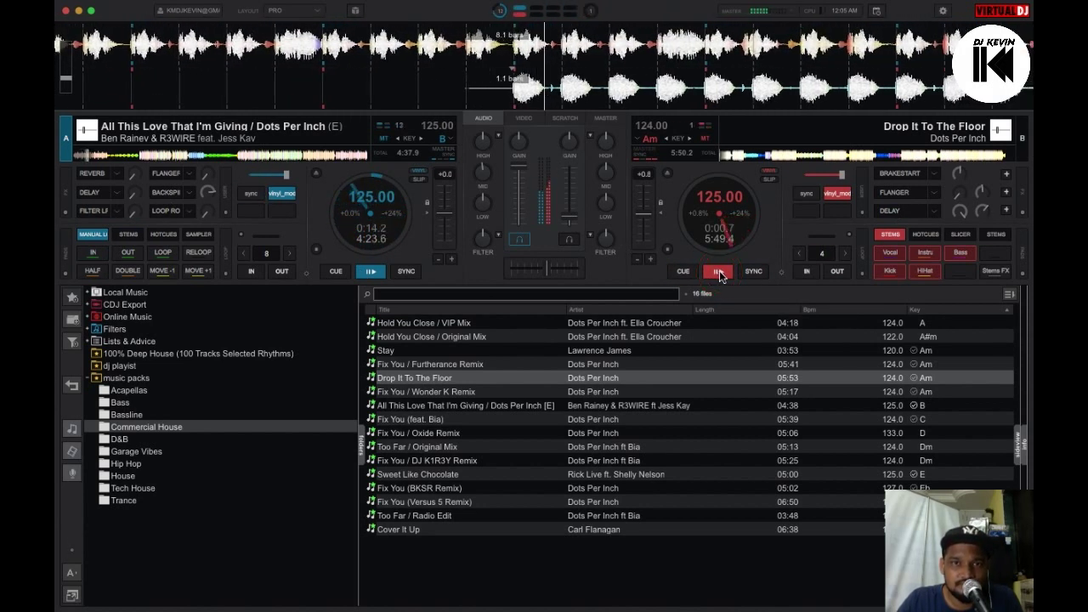
Mix into deck B by swapping the basses and cutting deck A's mids, highs and volume, and return both decks to their cues.
left_click_drag(606, 202, 572, 193)
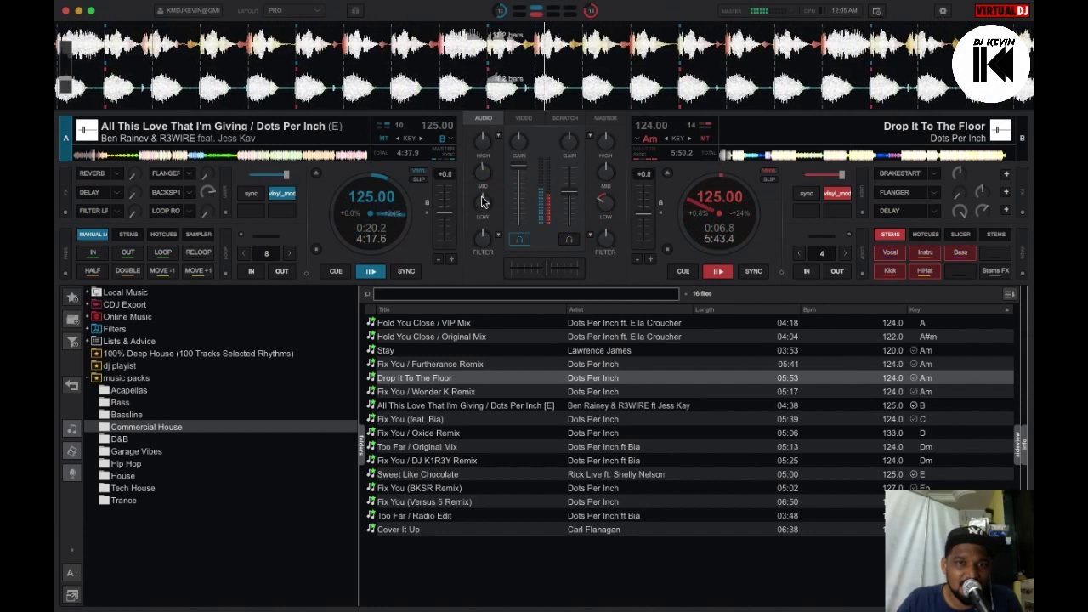
left_click_drag(482, 201, 481, 223)
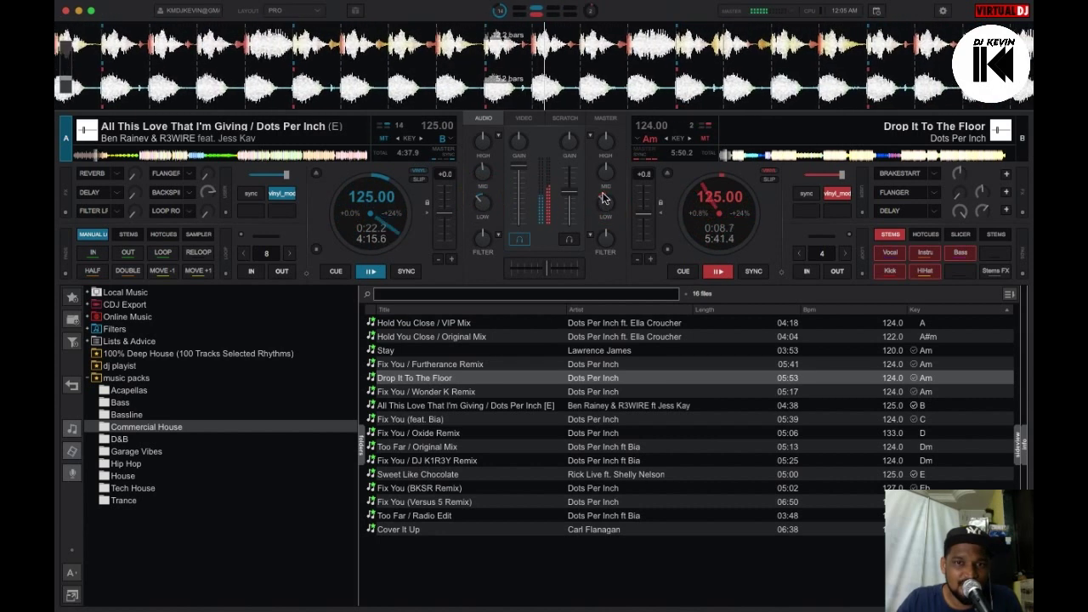
left_click_drag(569, 193, 571, 177)
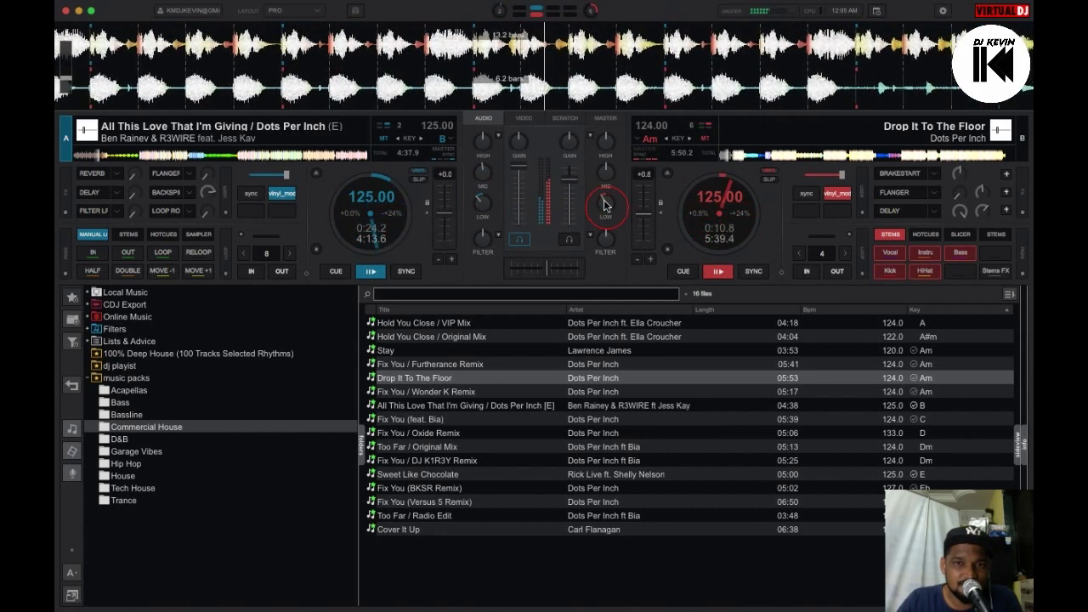
left_click_drag(481, 195, 478, 193)
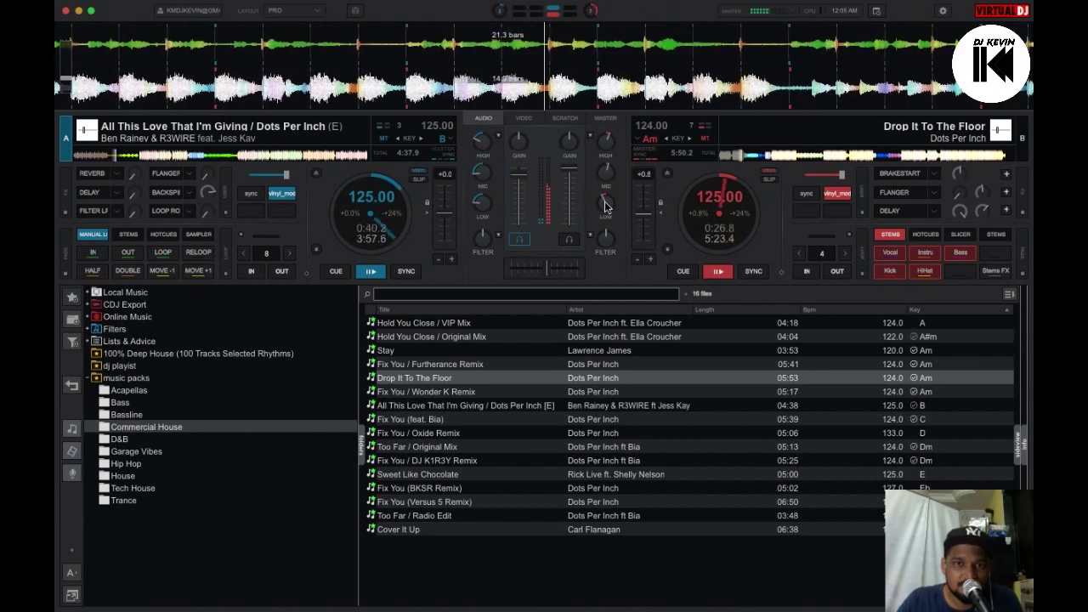
left_click_drag(518, 175, 517, 208)
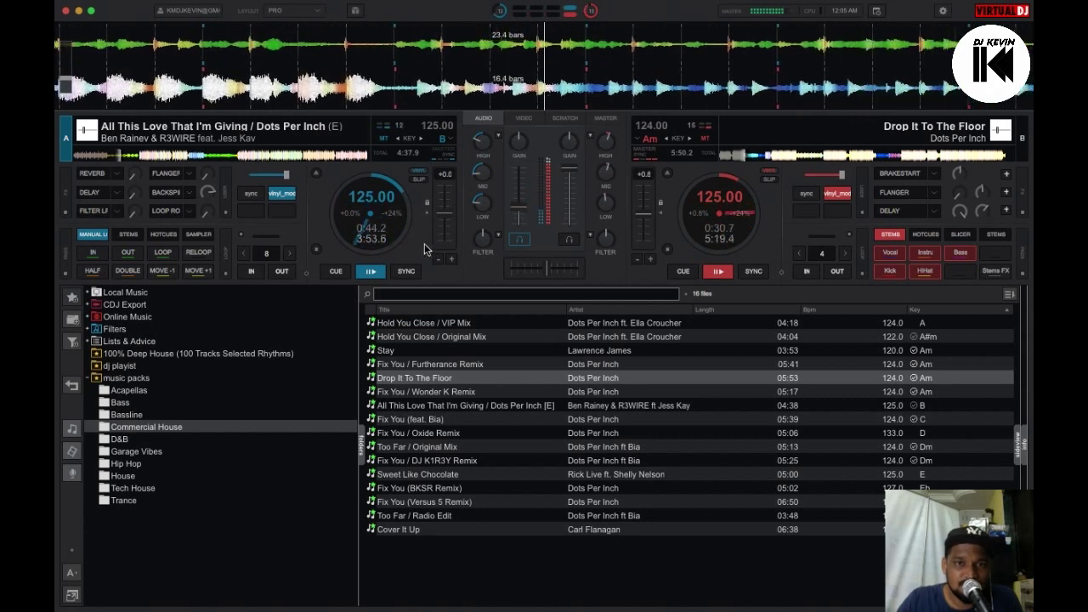
left_click(336, 271)
left_click(683, 273)
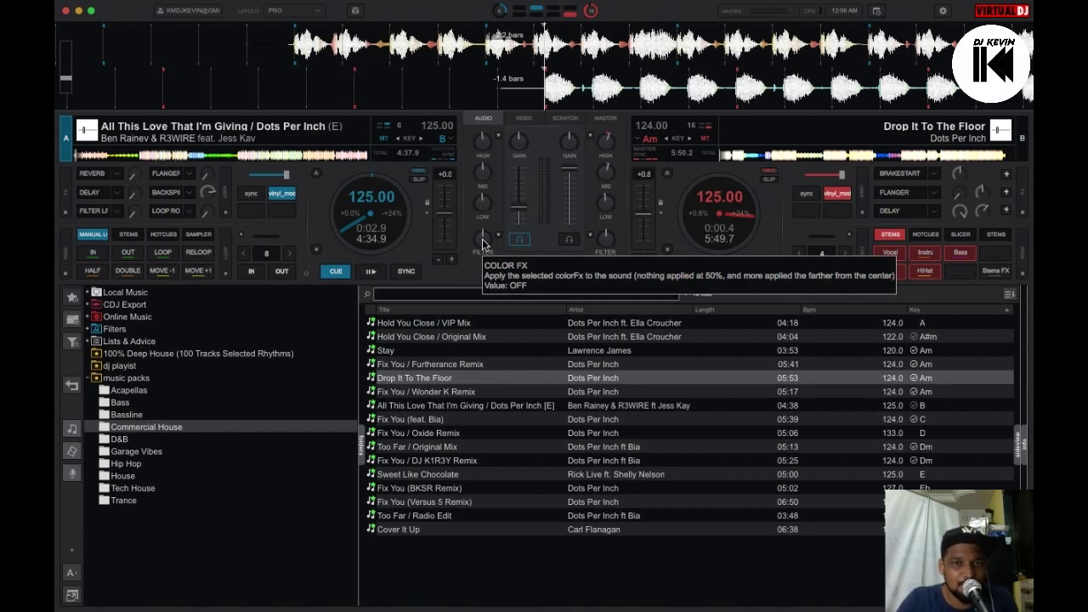
Turn deck A's filter to both sides of its centre while the decks are stopped.
left_click_drag(481, 242, 478, 265)
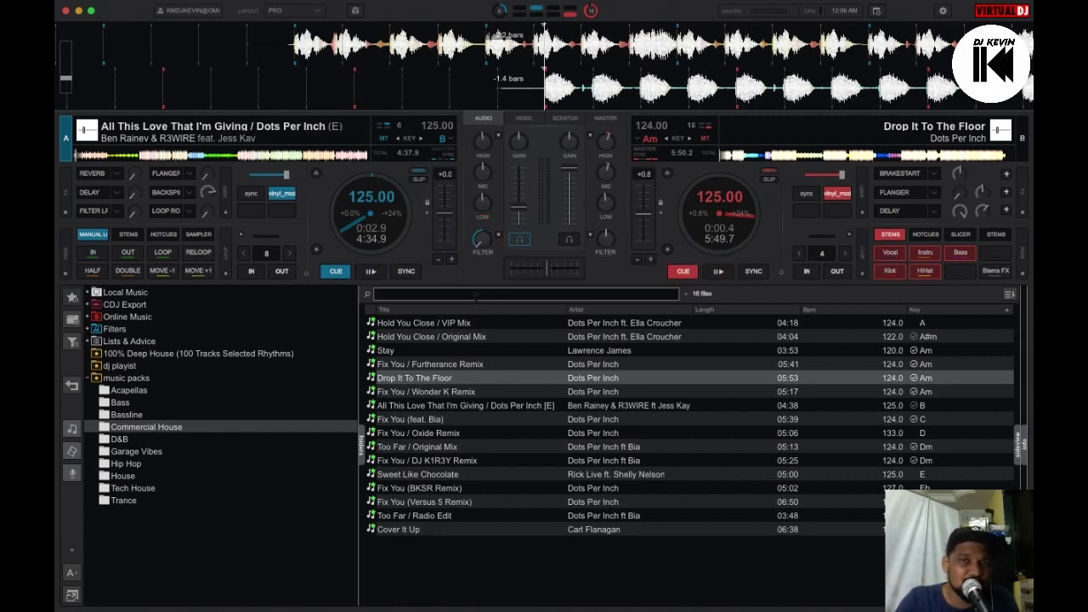
scroll(482, 239, "down", 1)
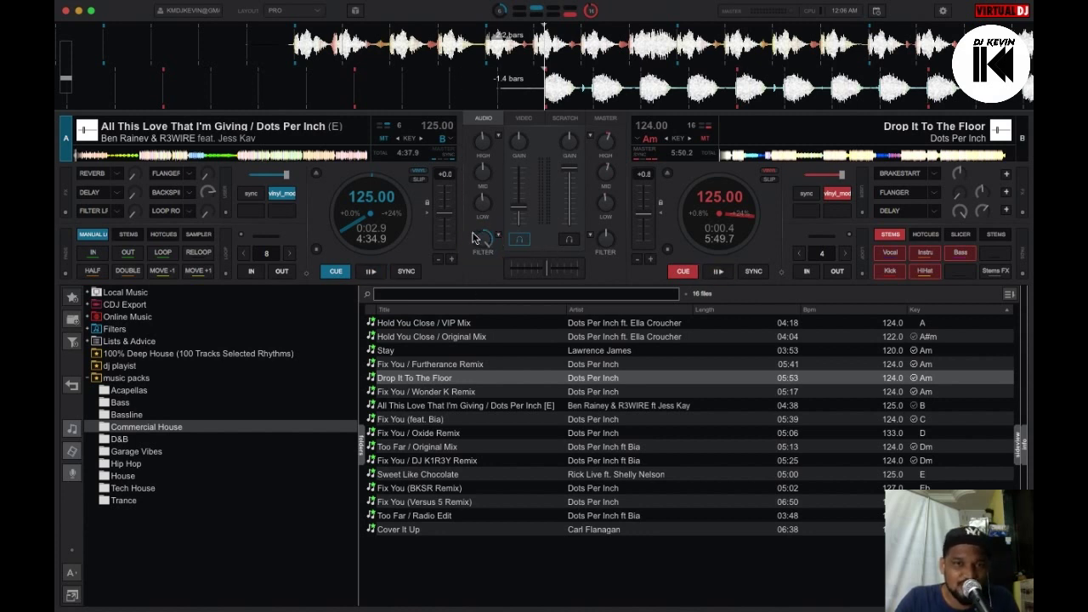
scroll(483, 239, "up", 2)
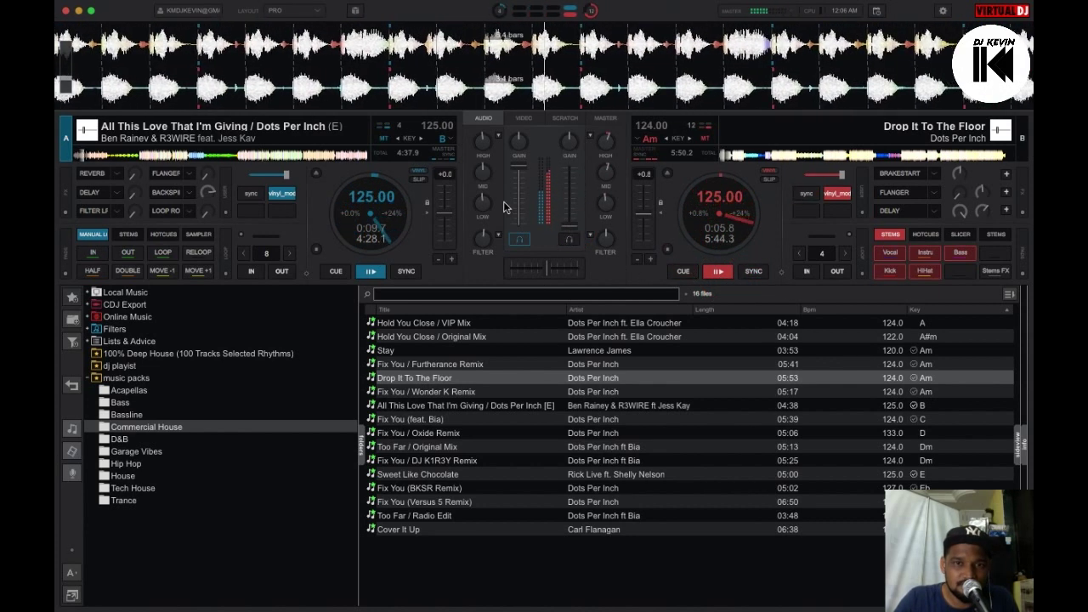
Raise deck B's volume to full while sweeping deck A's filter to a high-pass above 19 kHz, and bring the filter back down.
left_click_drag(574, 231, 570, 188)
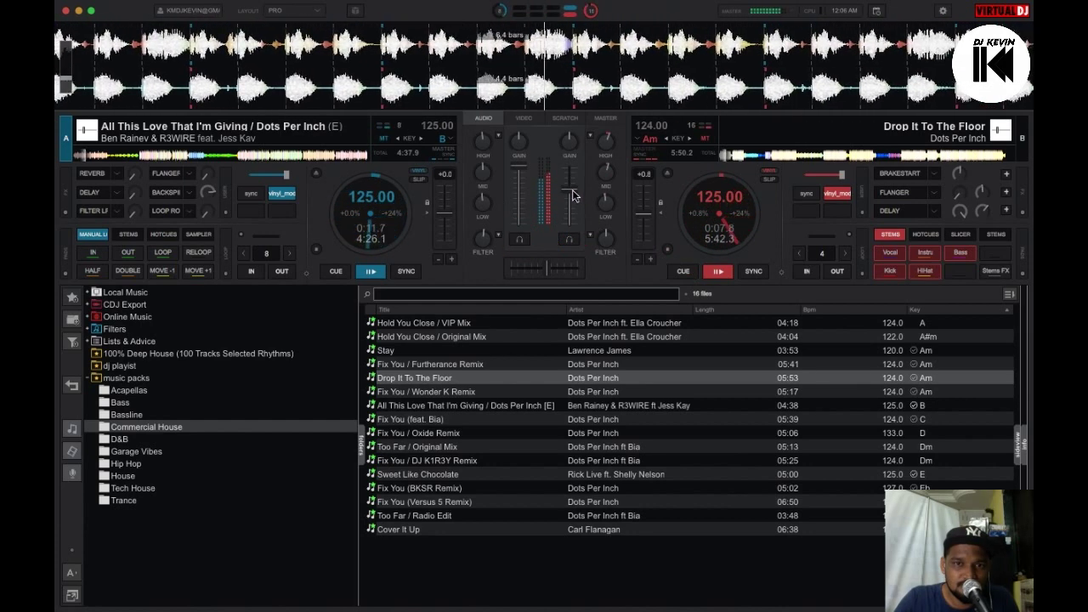
left_click(754, 272)
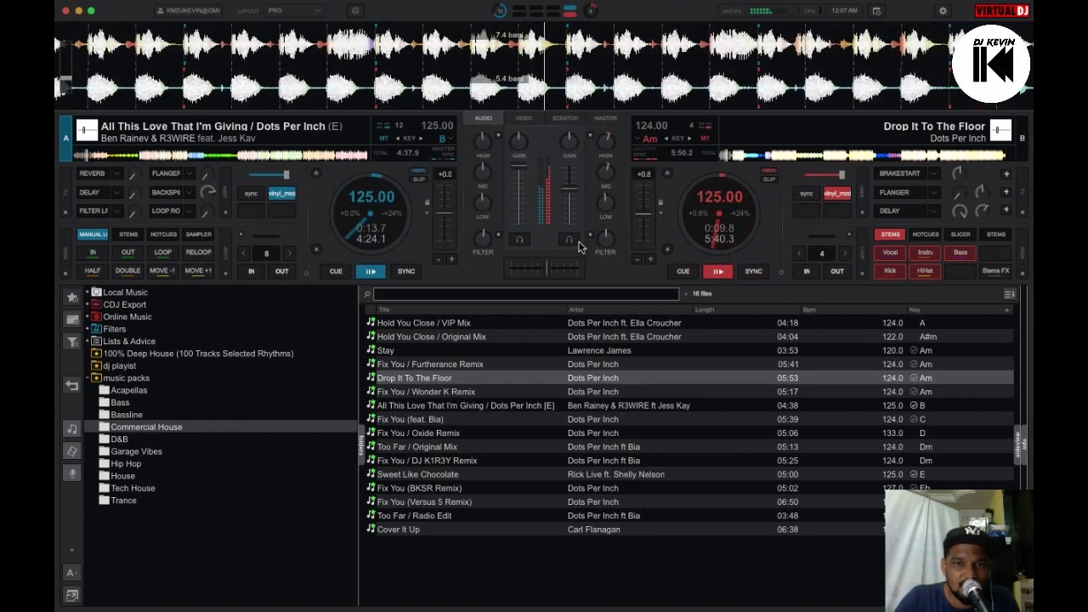
mouse_move(482, 241)
left_mouse_down()
mouse_move(483, 288)
mouse_move(470, 180)
left_mouse_up()
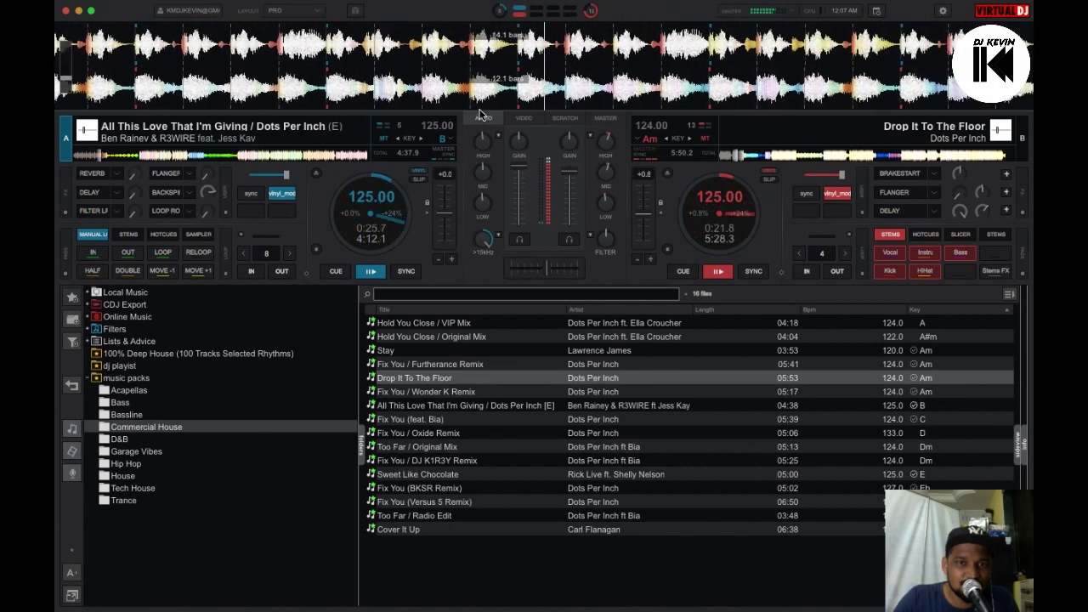
mouse_move(569, 170)
left_mouse_down()
mouse_move(572, 210)
mouse_move(569, 168)
left_mouse_up()
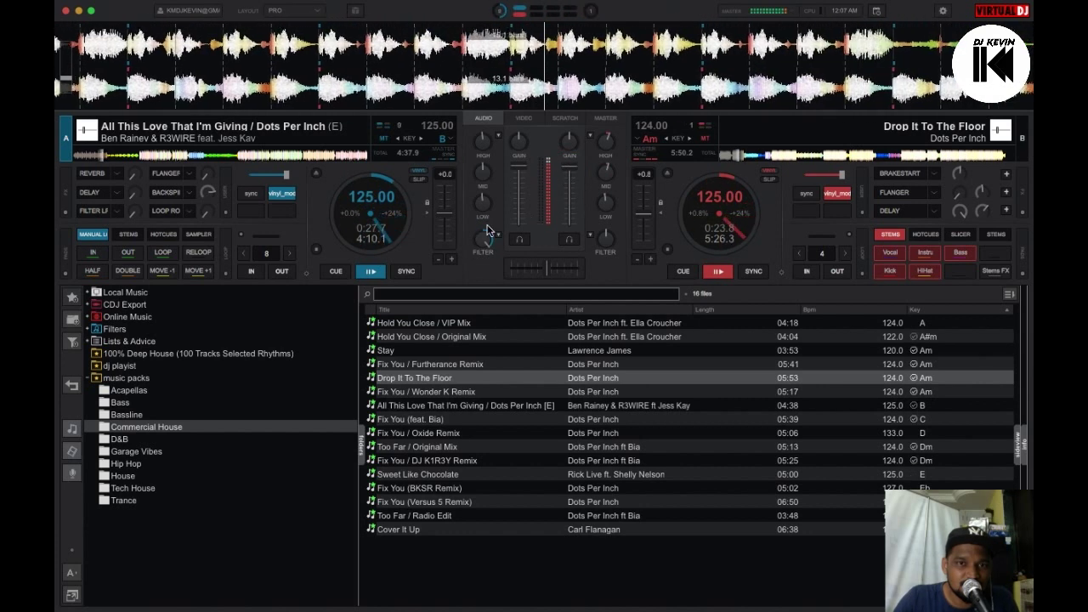
left_click_drag(483, 241, 478, 281)
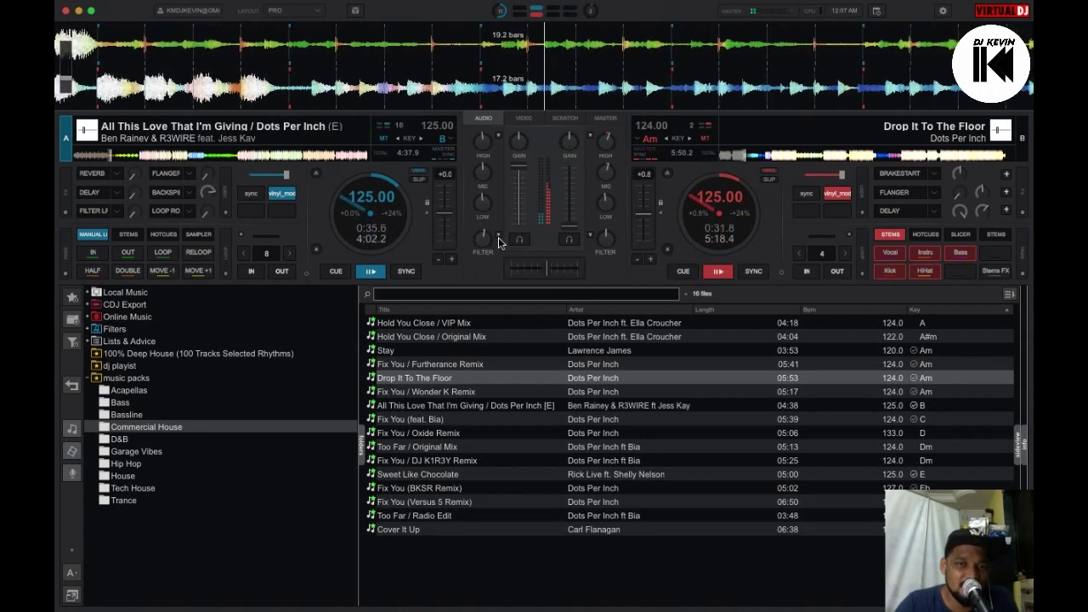
Restart All This Love from deck A's cue and sweep deck A's filter from low-pass back up past its centre.
left_click(338, 273)
left_click(370, 271)
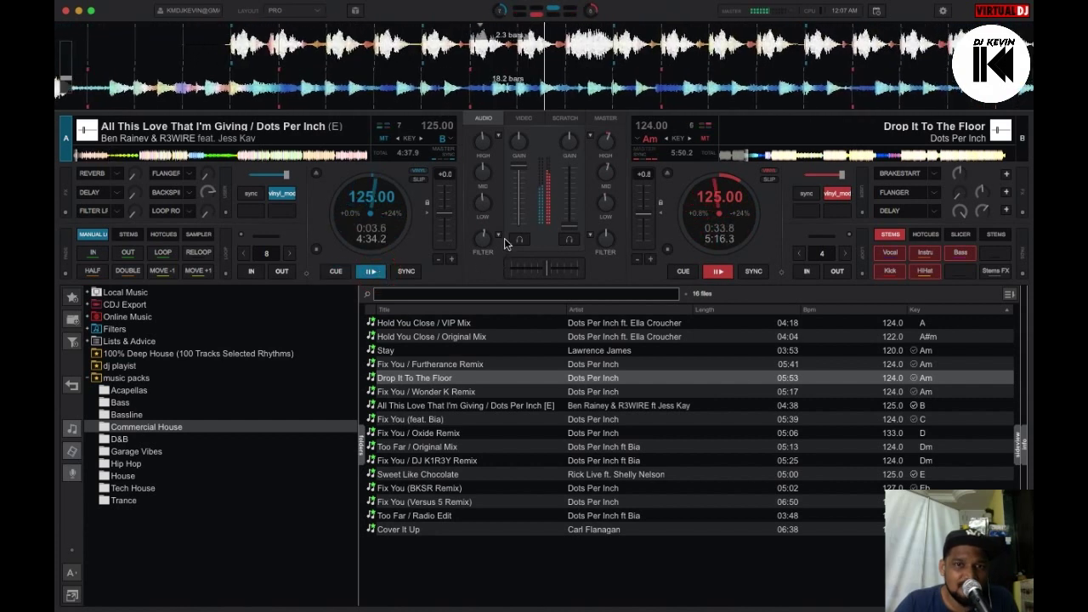
left_click(480, 243)
left_click_drag(481, 243, 479, 204)
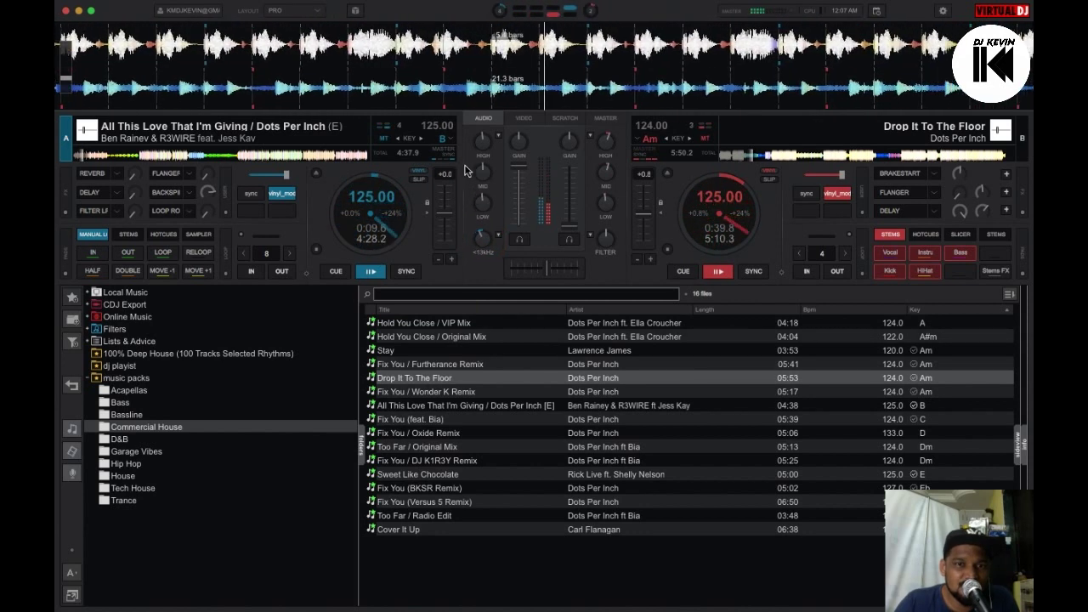
left_click_drag(449, 111, 441, 92)
left_click_drag(441, 150, 431, 151)
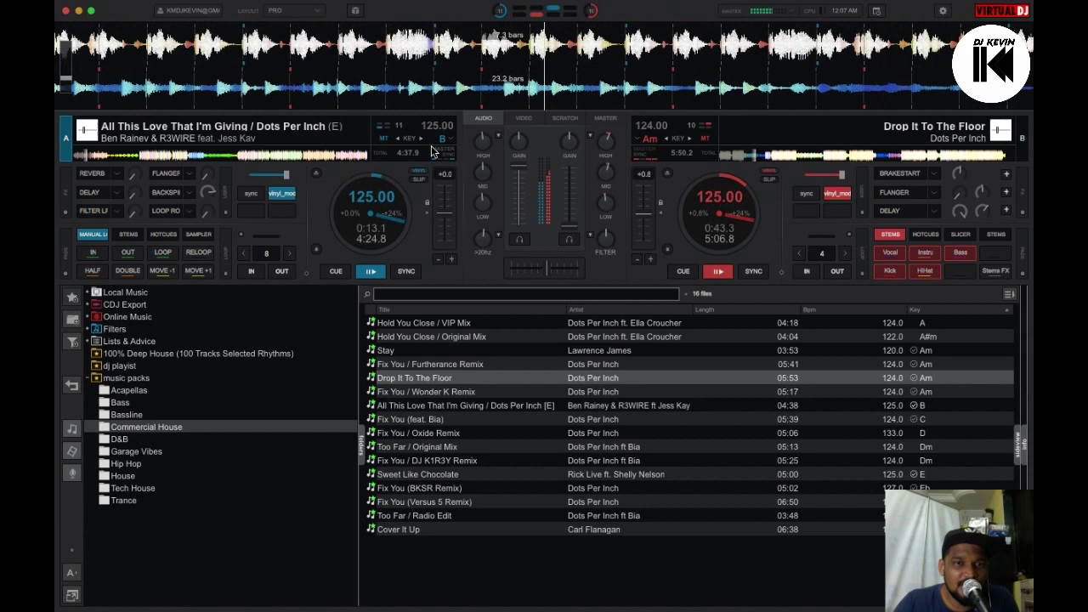
Return deck A to its cue and view the list of color effects available for its filter knob.
left_click(334, 272)
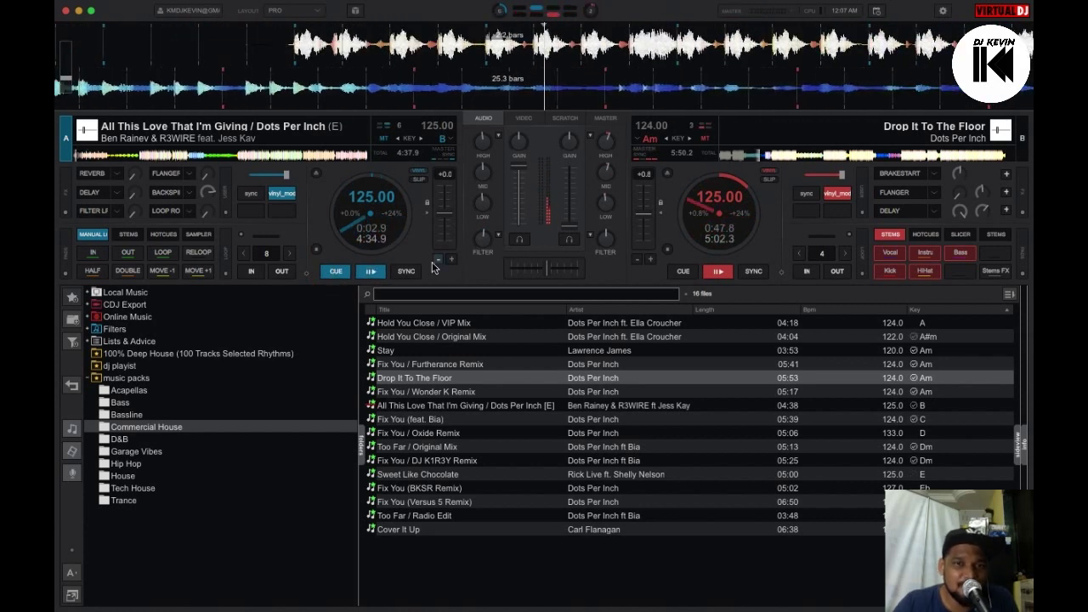
left_click(371, 271)
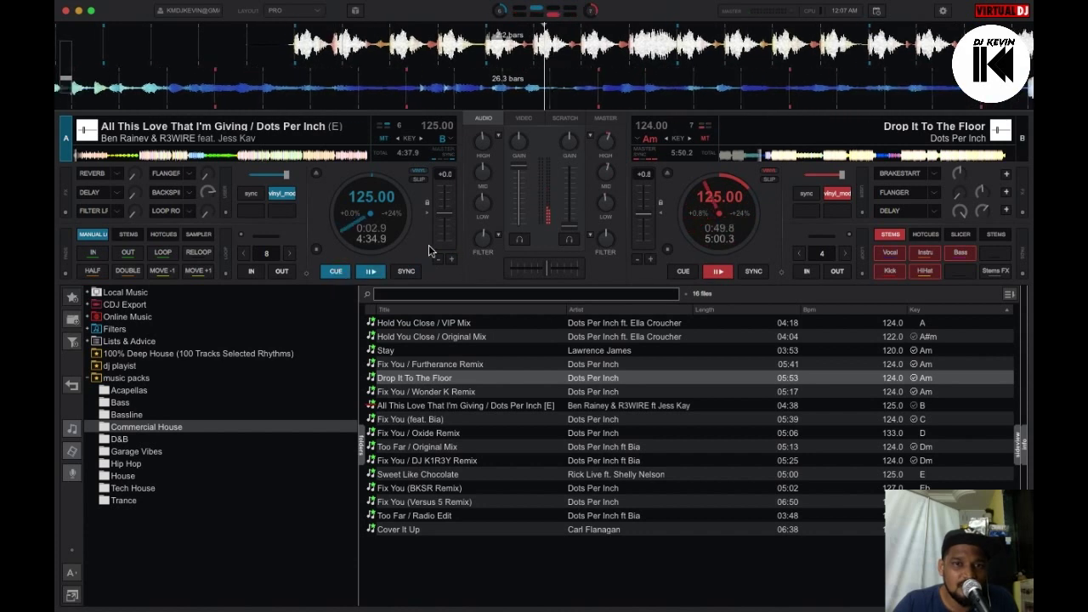
left_click(498, 239)
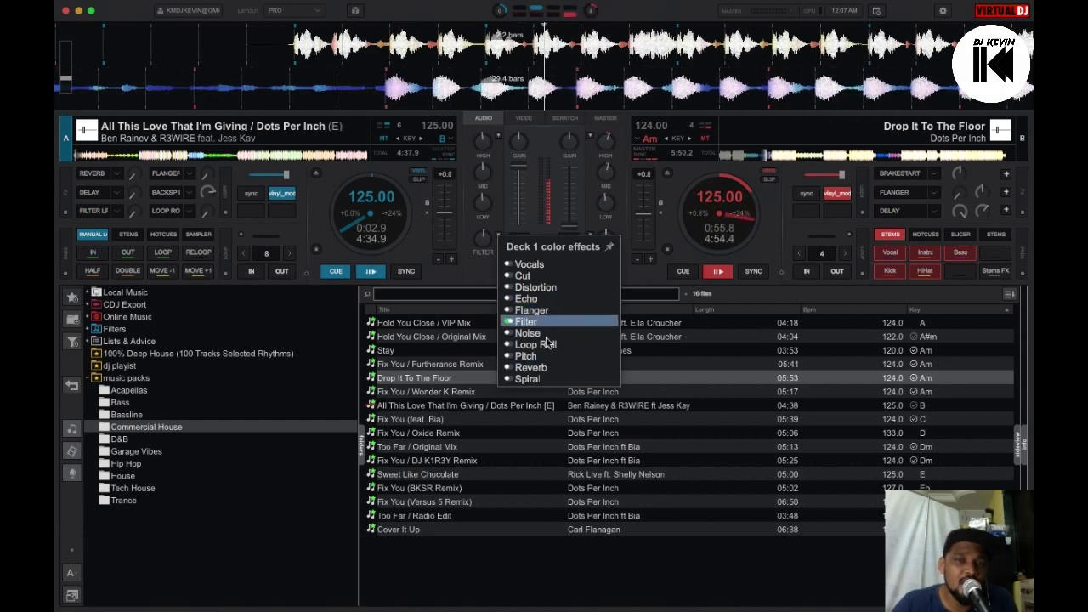
left_click(476, 268)
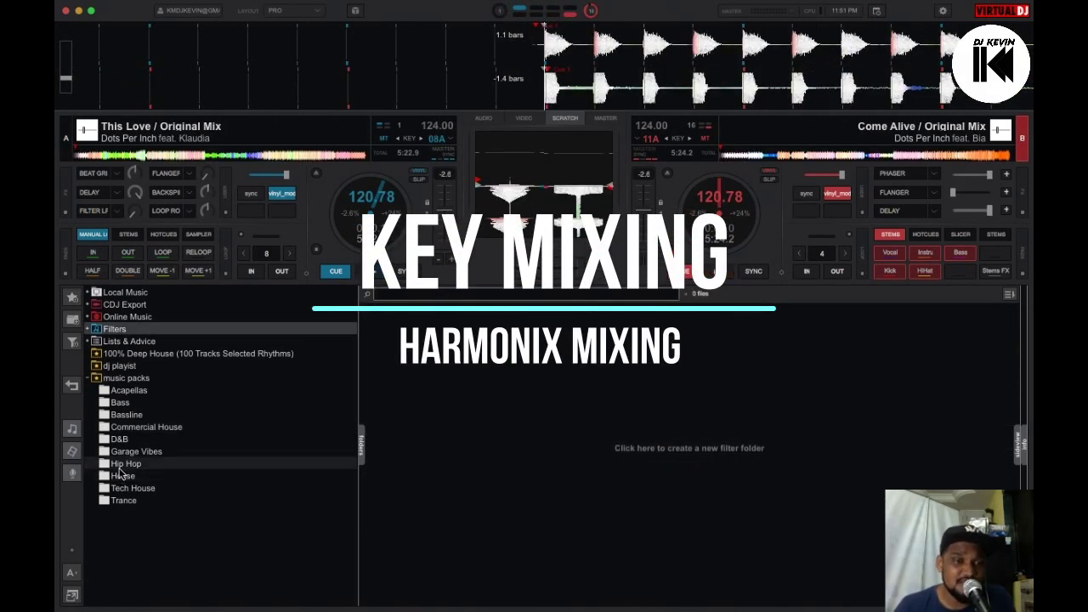
Show the audio mixer and sort the Commercial House folder's tracks first by BPM and finally by key.
left_click(122, 429)
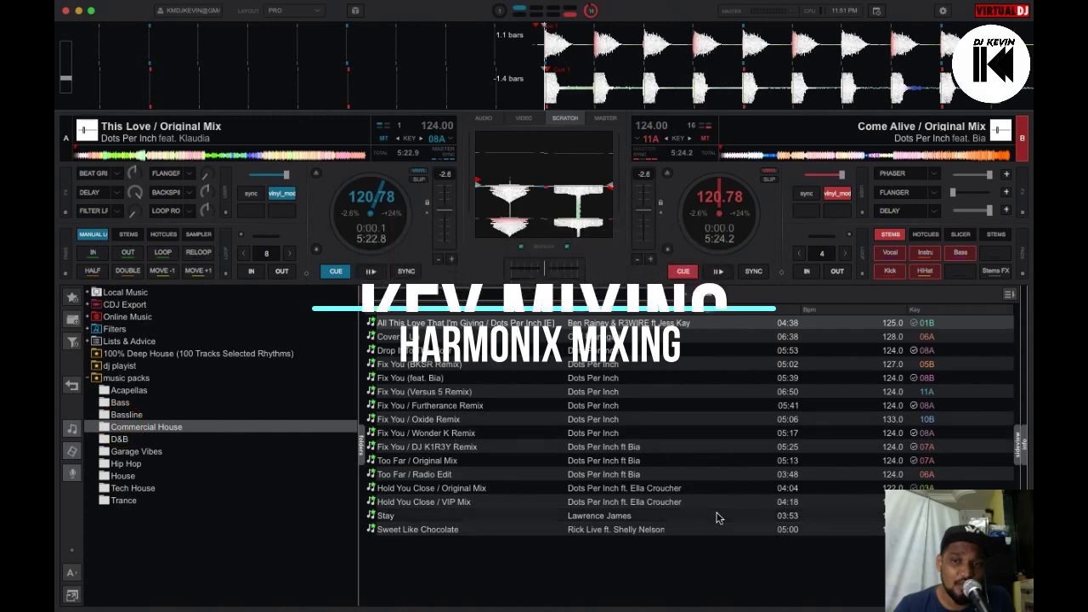
left_click(482, 119)
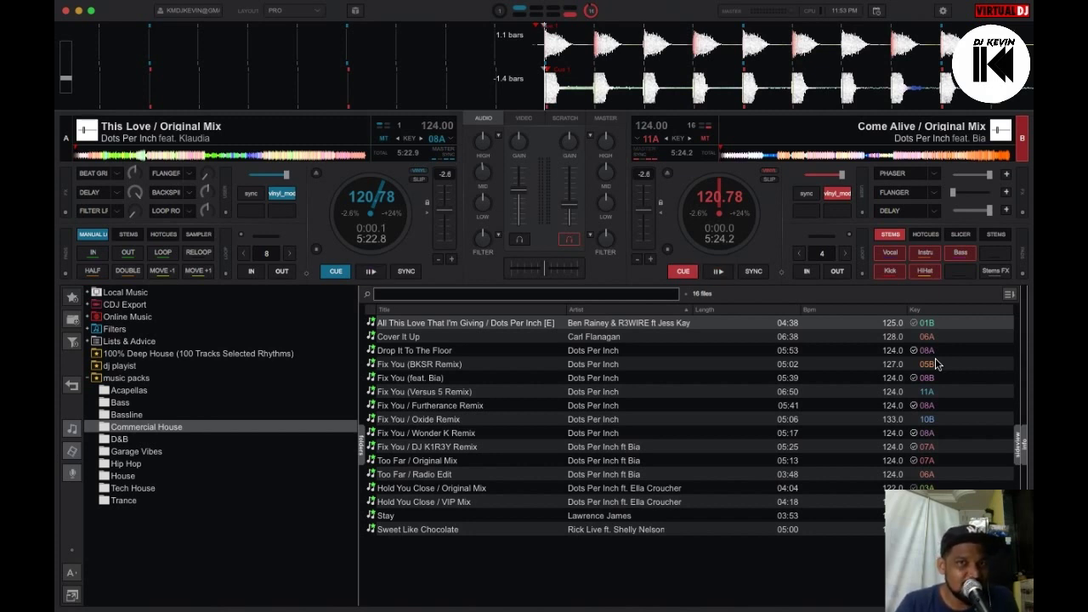
left_click(818, 311)
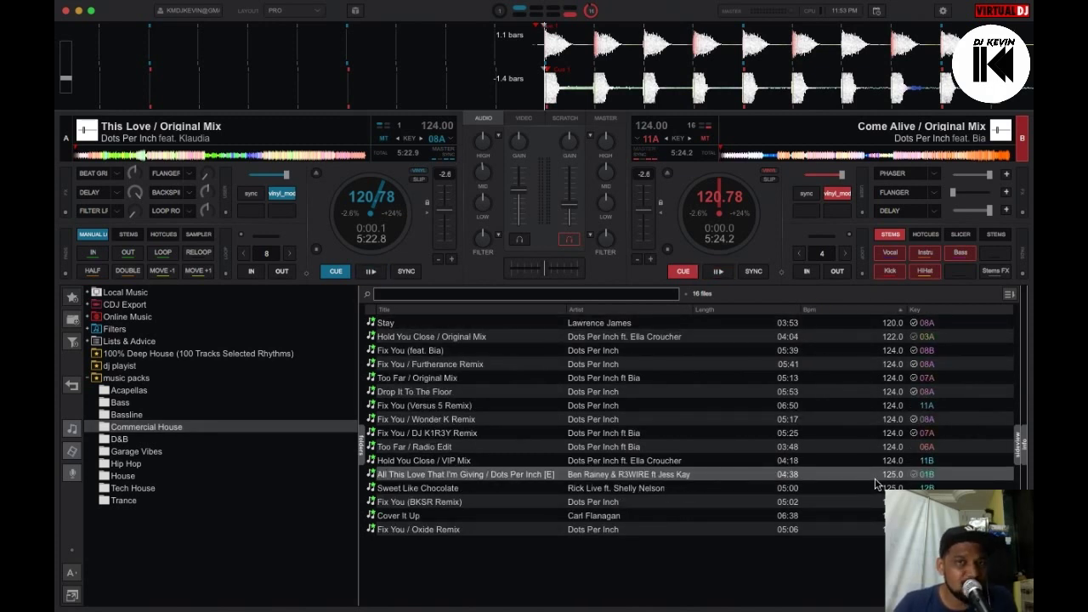
left_click(923, 310)
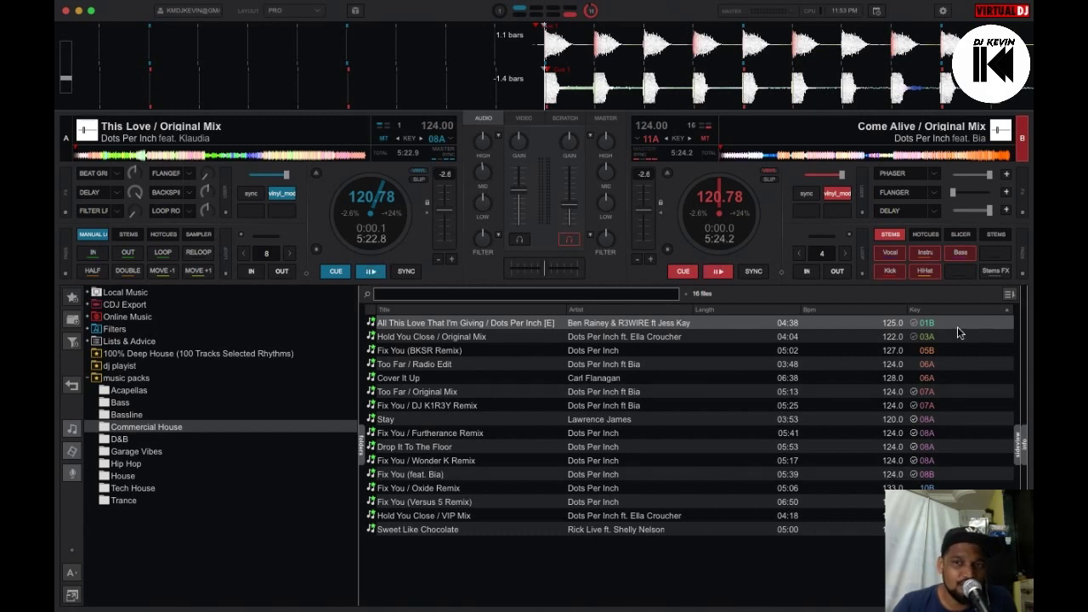
Load All This Love That I'm Giving onto deck A and Fix You (BKSR Remix) onto deck B, then preview deck B and return it to cue.
left_click_drag(925, 327, 351, 256)
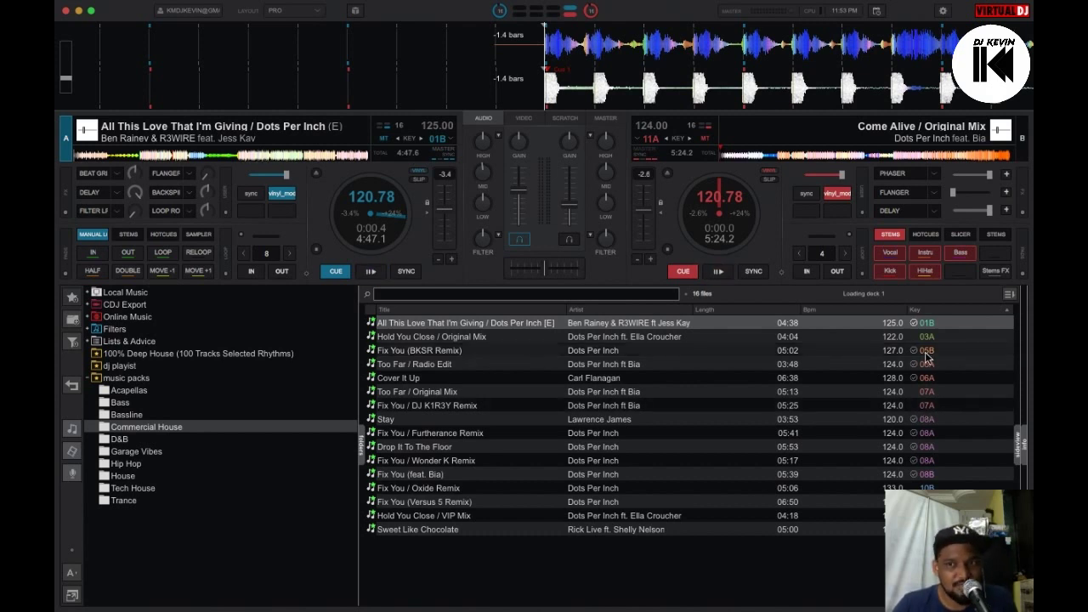
left_click_drag(925, 351, 741, 211)
left_click(719, 271)
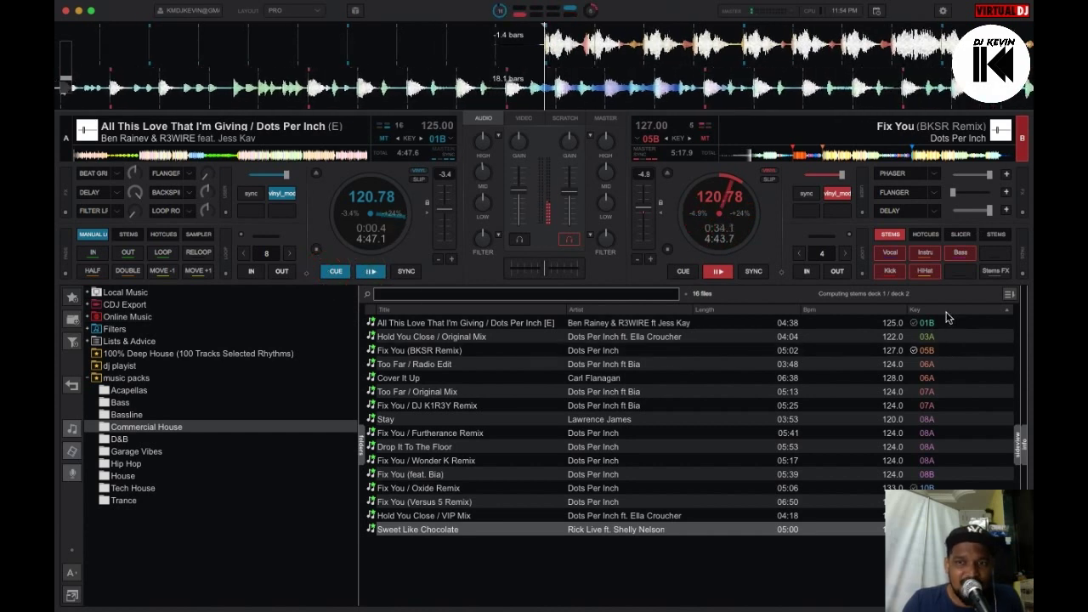
left_click(683, 271)
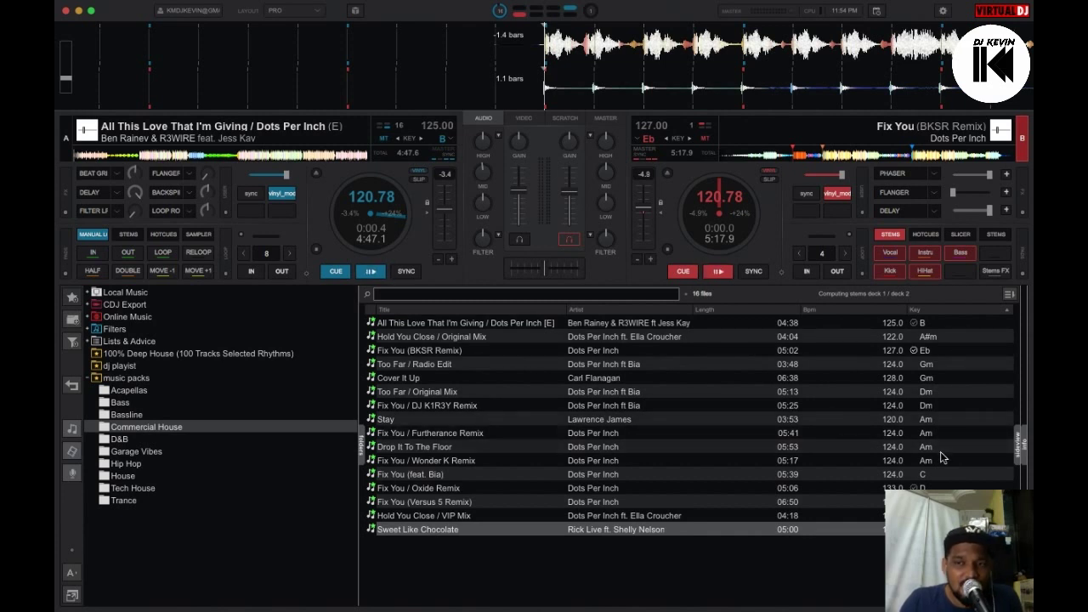
Switch the key display to numeric notation and back to musical notation, and select Drop It To The Floor in the track list.
left_click(443, 138)
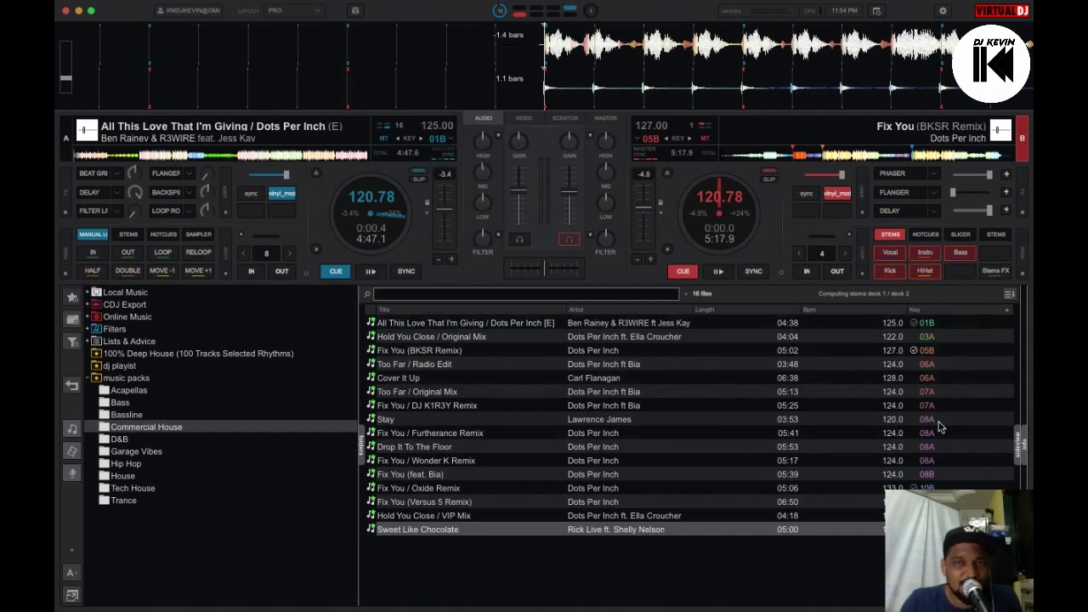
left_click(436, 143)
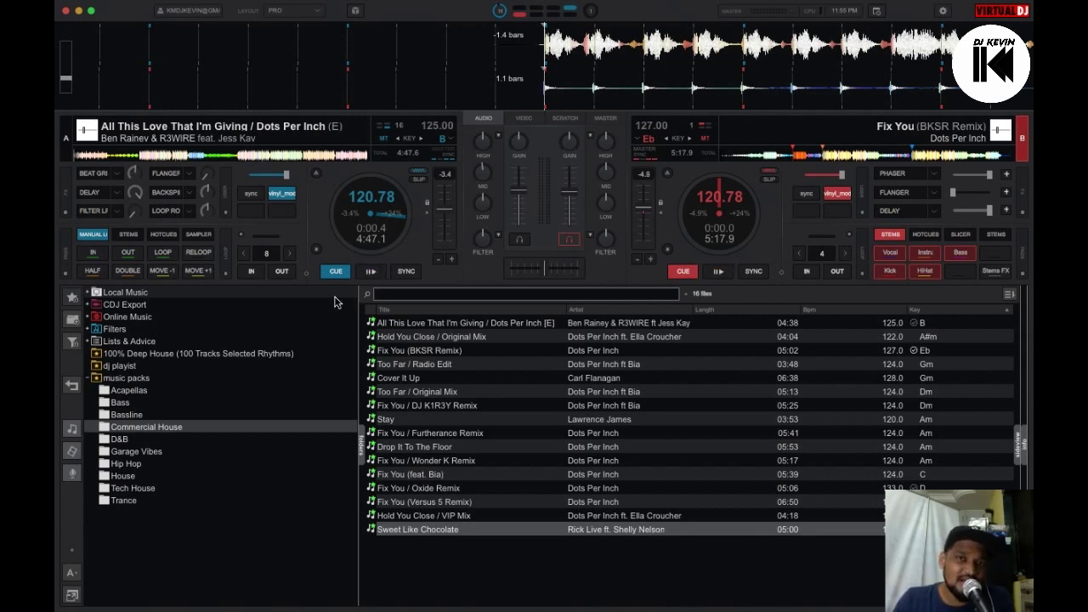
left_click(620, 445)
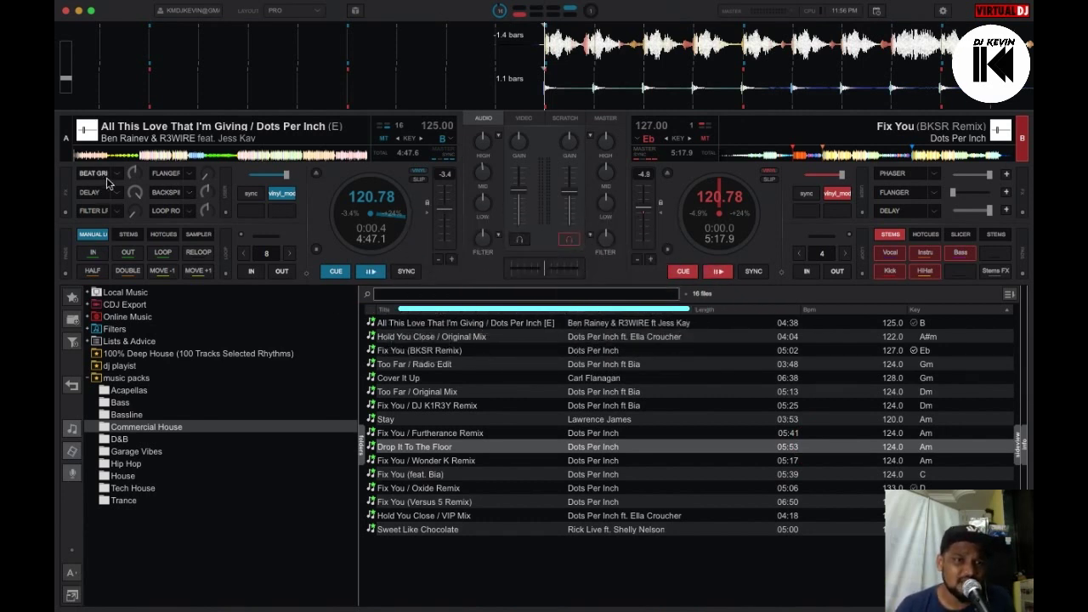
Assign Reverb to deck A's first effect slot and play All This Love from just before its breakdown.
left_click(182, 193)
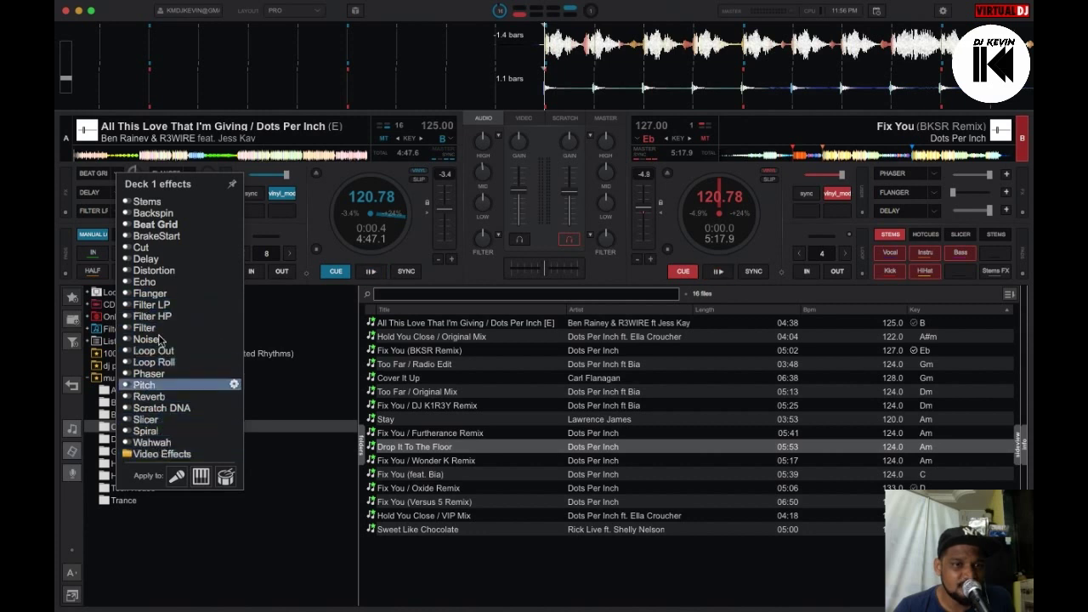
left_click(148, 397)
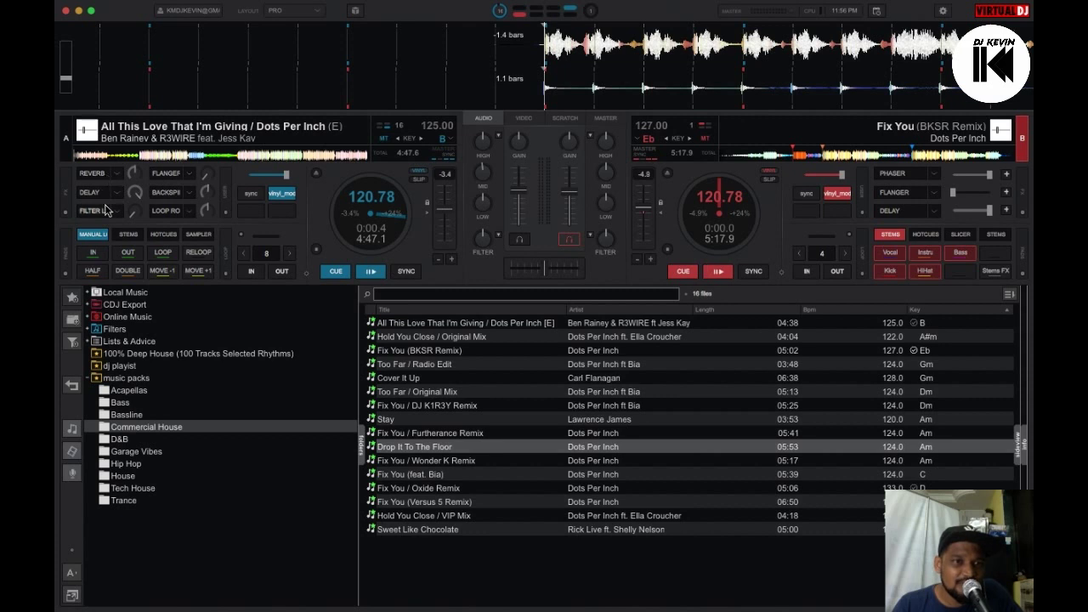
left_click(113, 162)
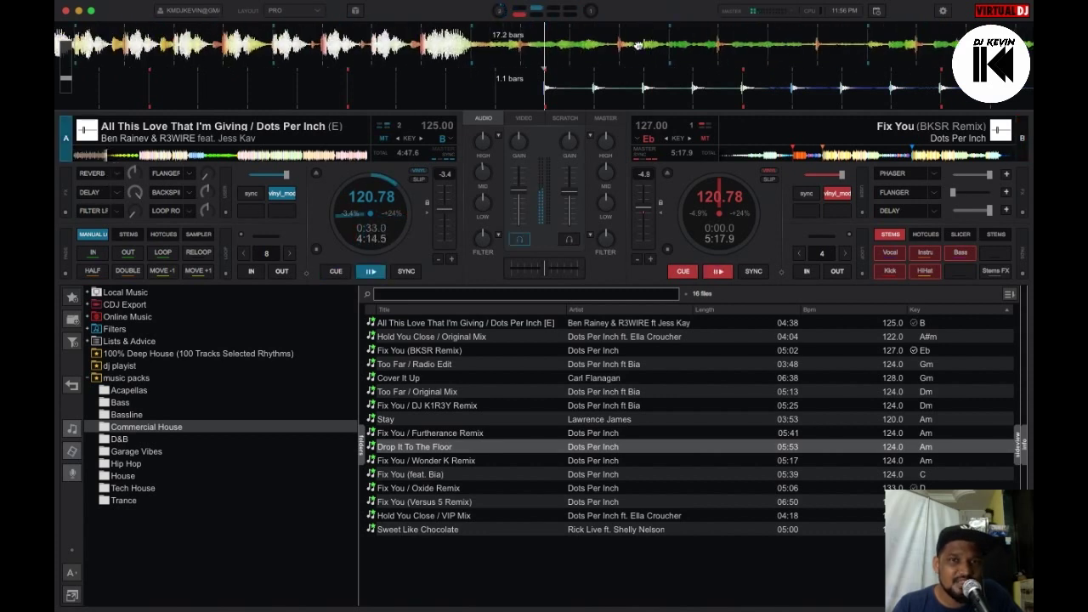
left_click_drag(623, 48, 719, 43)
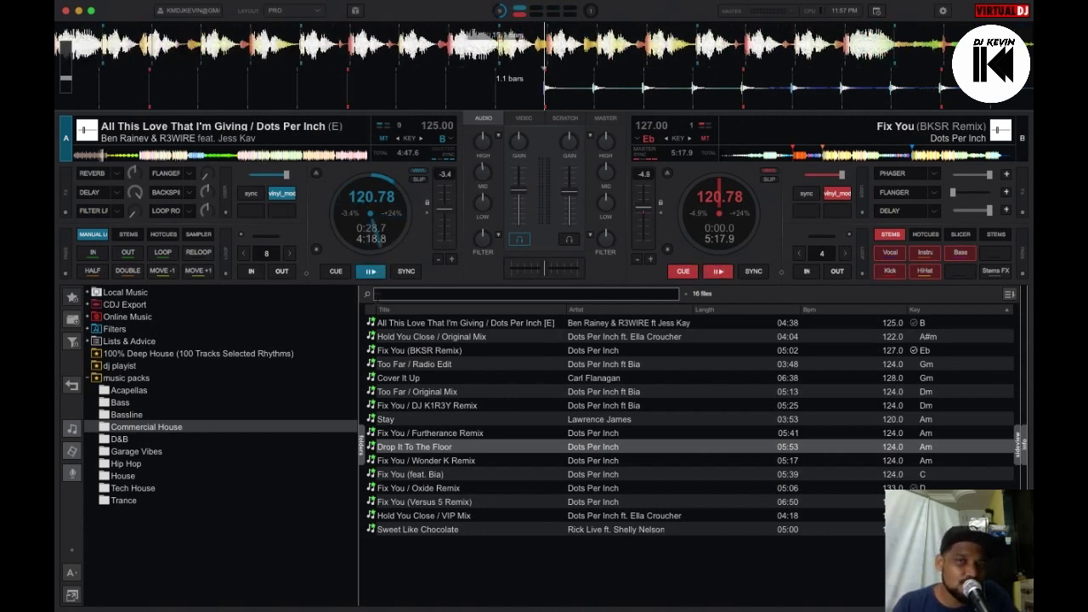
key("space")
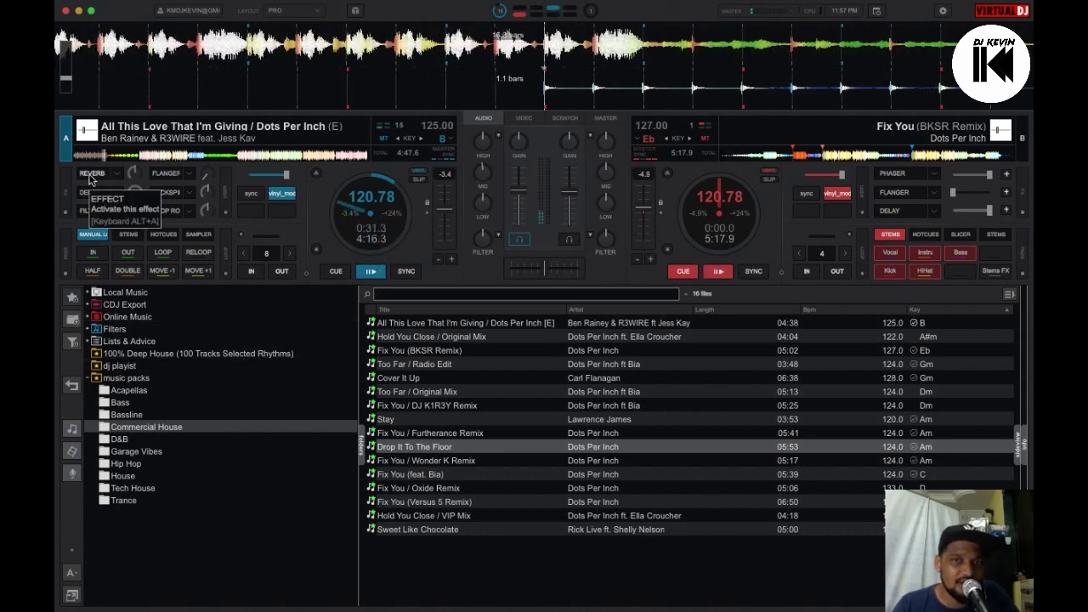
Apply Reverb and Flanger to deck A during the breakdown, then turn Reverb off and return the deck to cue.
left_click(91, 174)
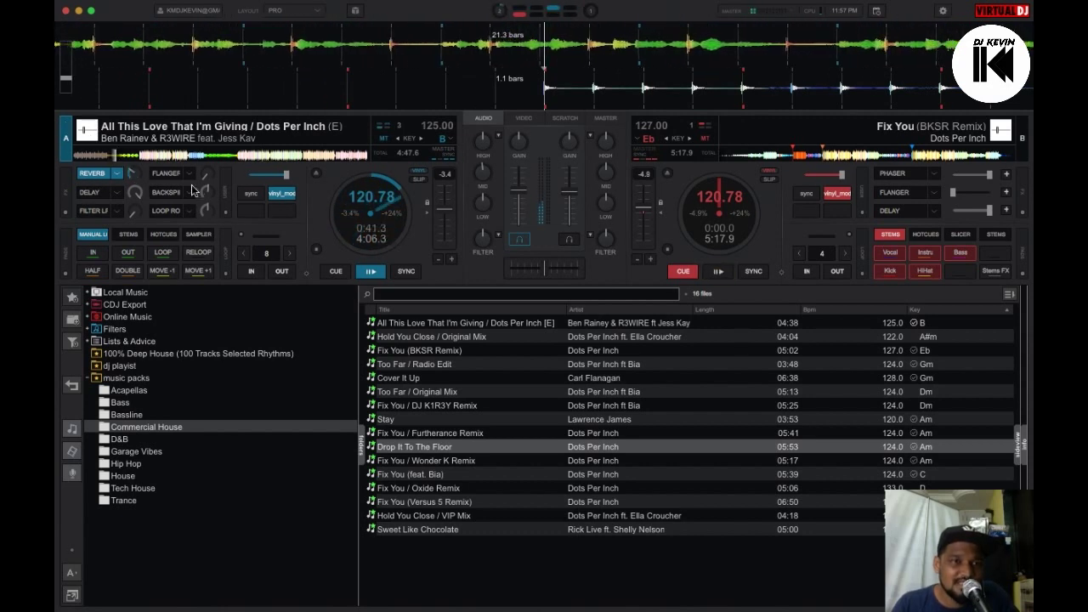
left_click(168, 174)
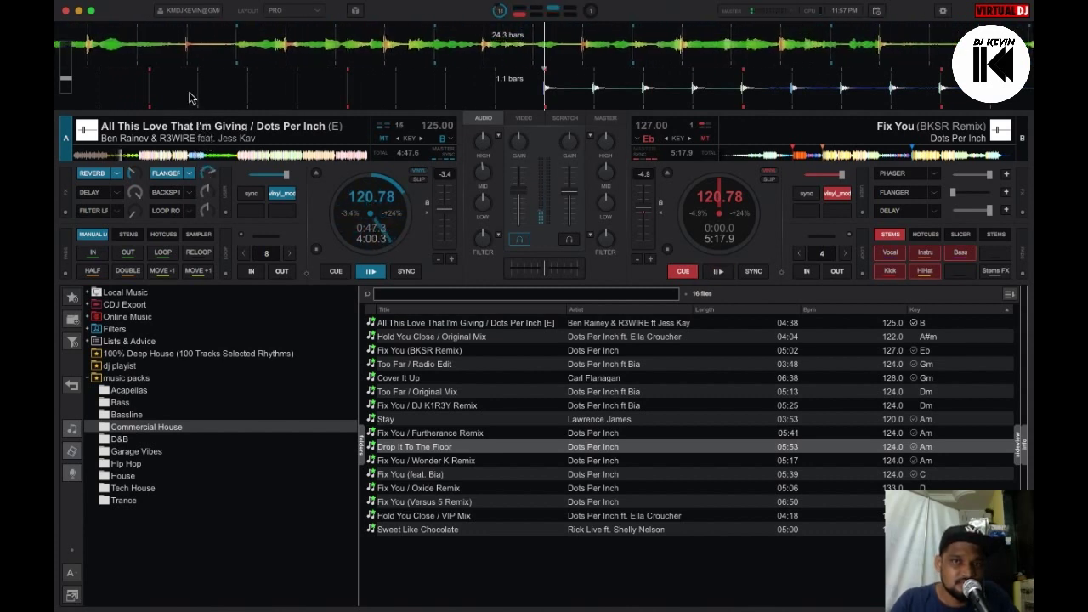
left_click(92, 174)
left_click(336, 271)
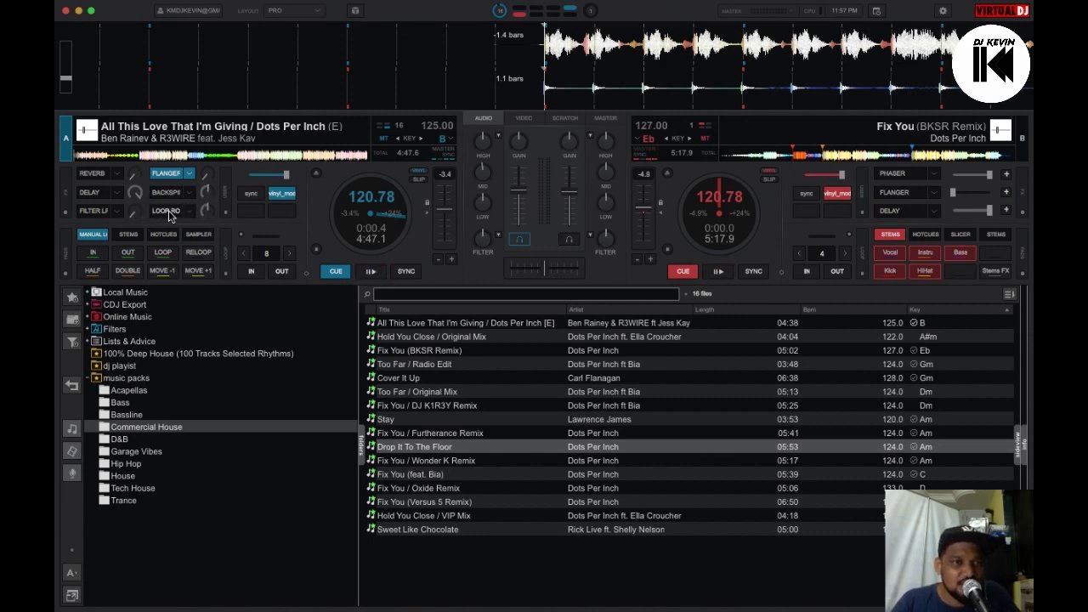
Play deck A from its cue with the Loop Roll effect applied, then turn Loop Roll off and return the deck to cue.
left_click(374, 276)
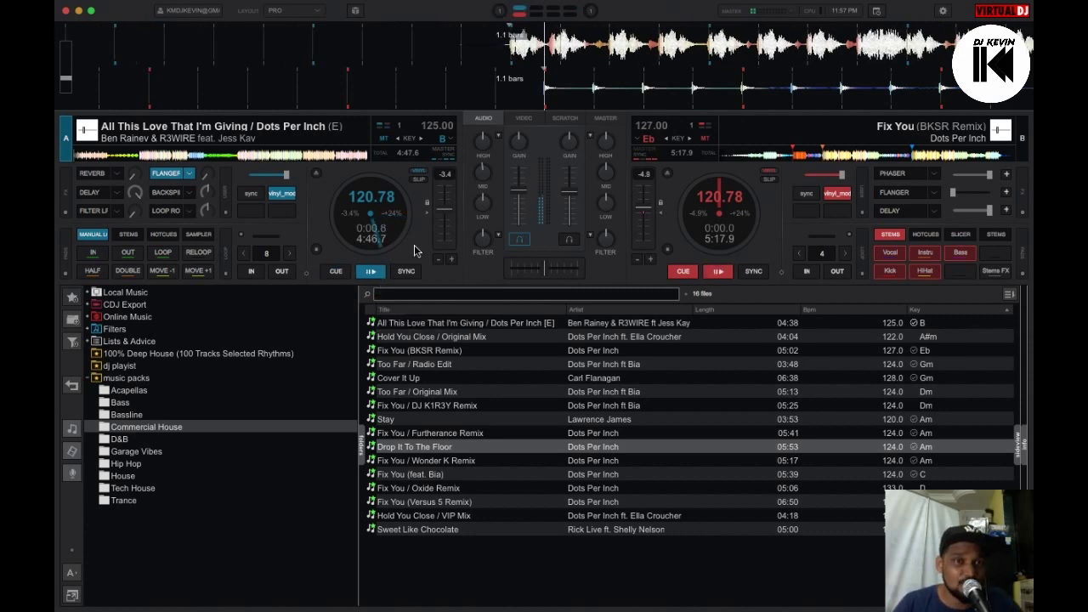
left_click(164, 212)
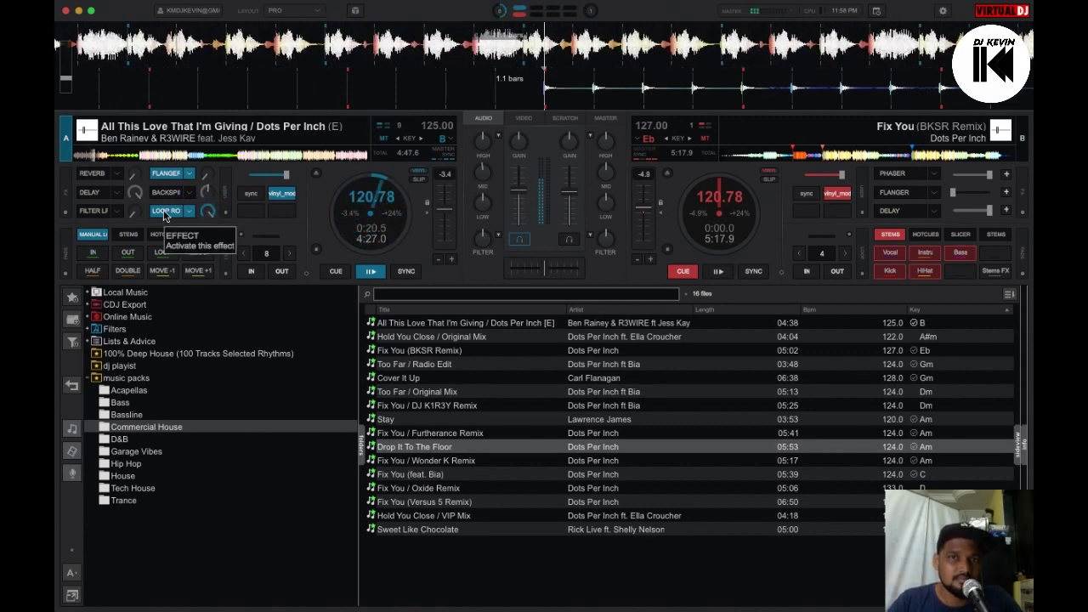
left_click(167, 212)
left_click(336, 271)
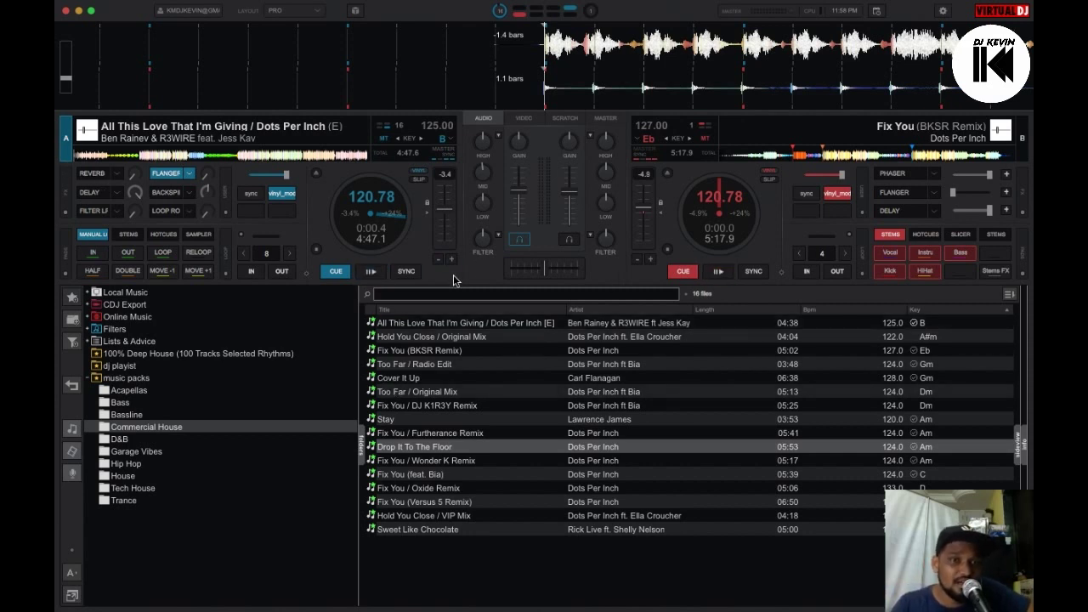
Fade out deck A's volume from the breakdown with Reverb and Delay applied, and return the deck to cue.
left_click(107, 156)
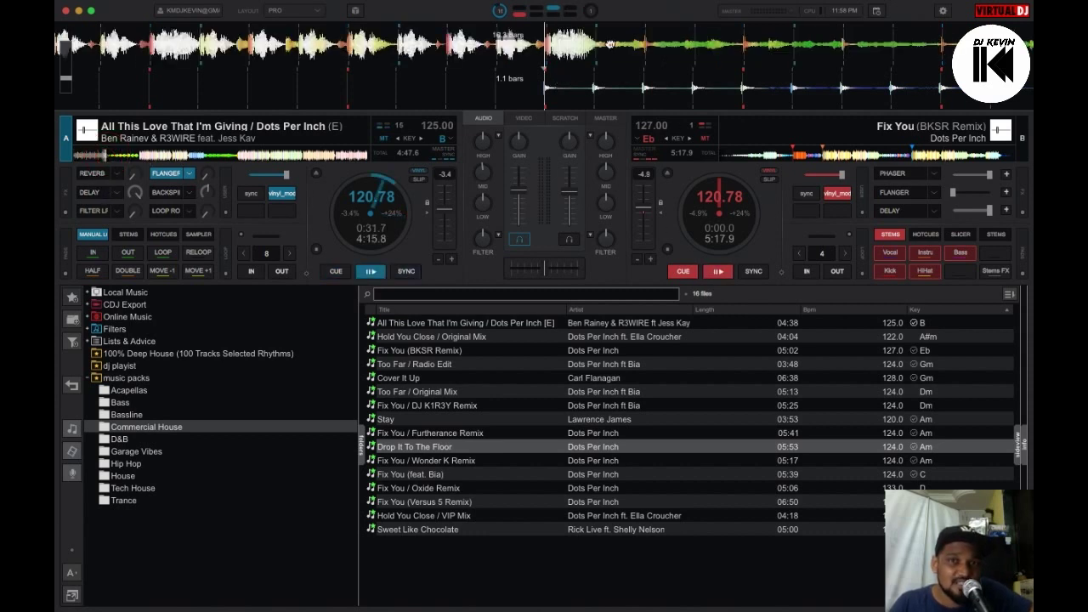
left_click(94, 174)
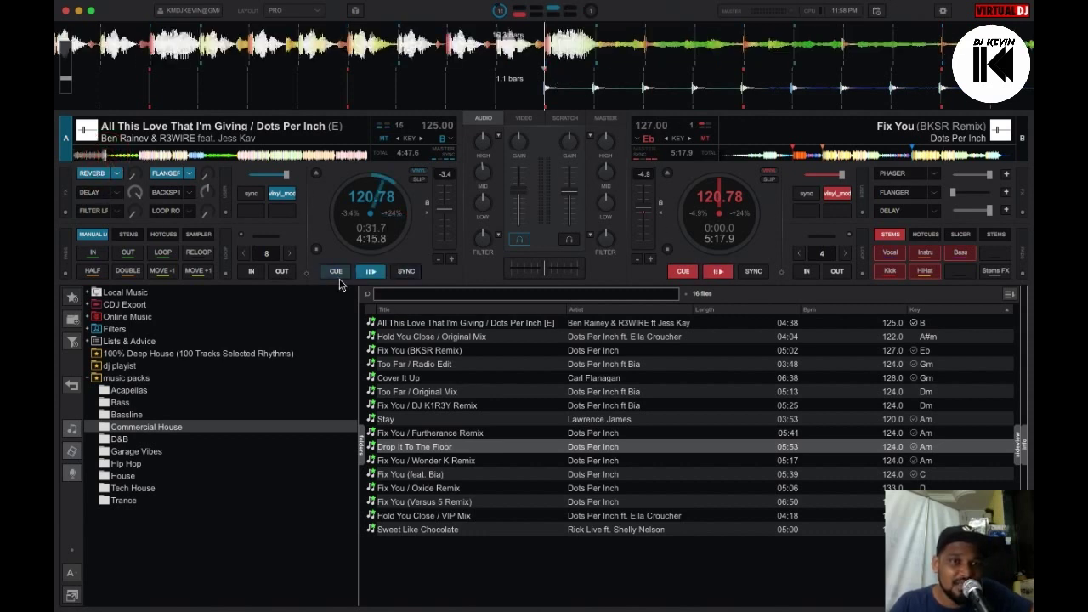
left_click(371, 272)
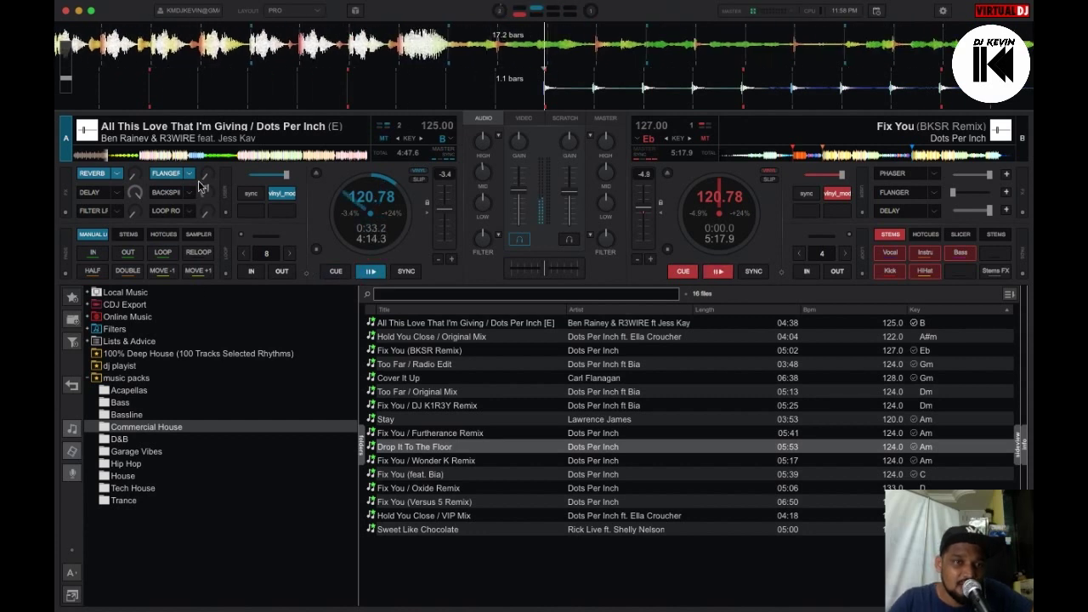
left_click(90, 192)
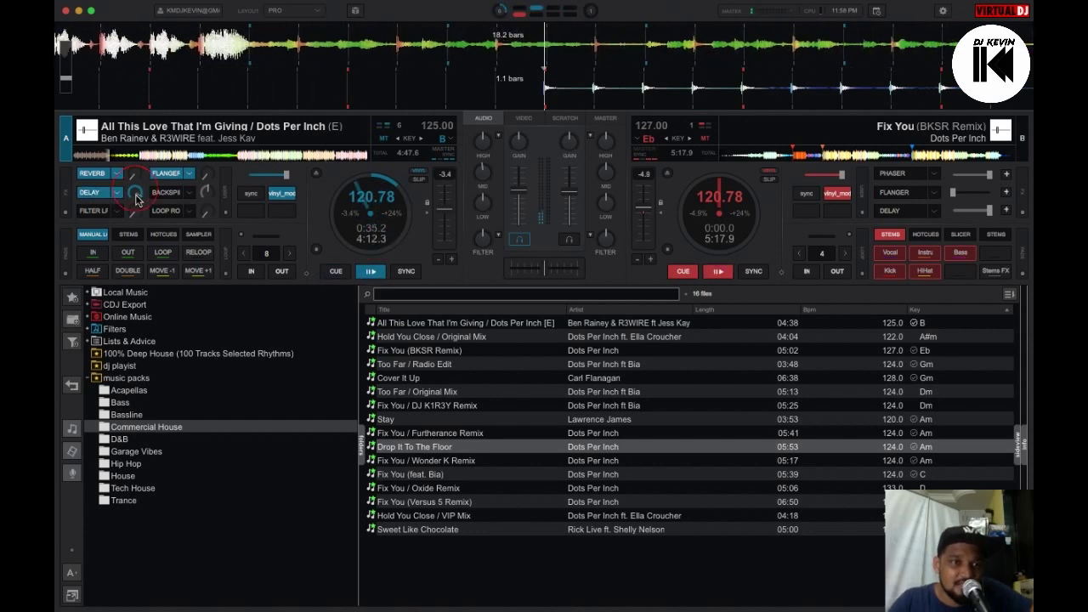
left_click(518, 194)
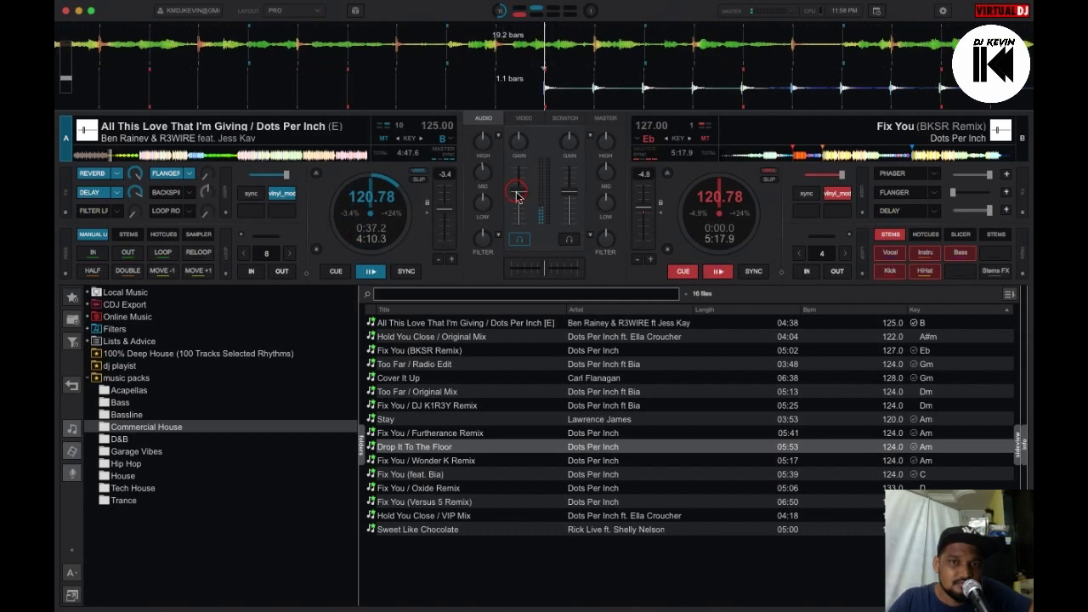
left_click_drag(516, 194, 520, 224)
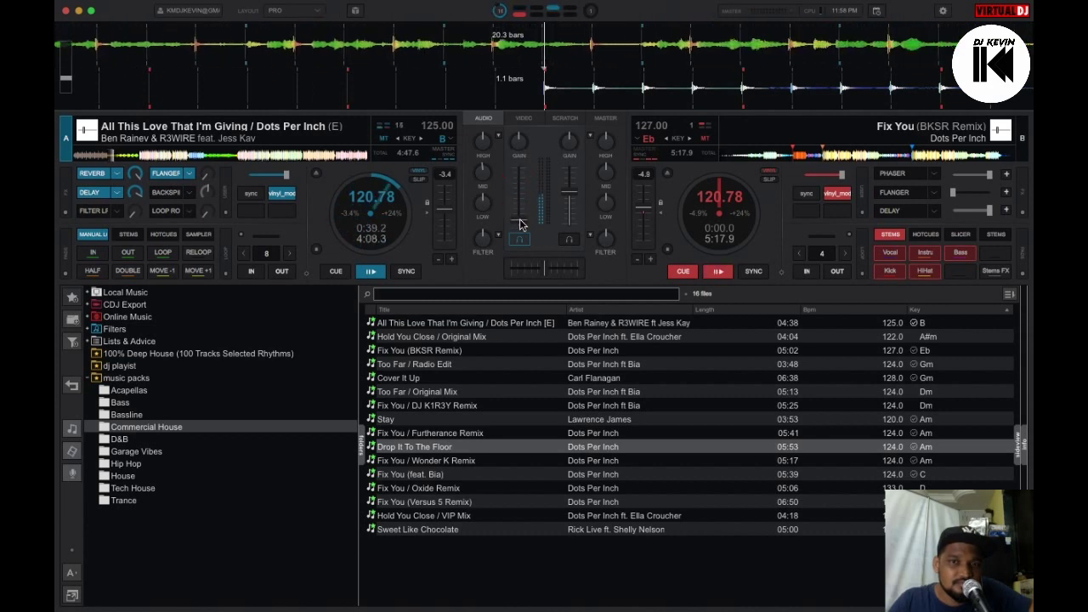
left_click(336, 272)
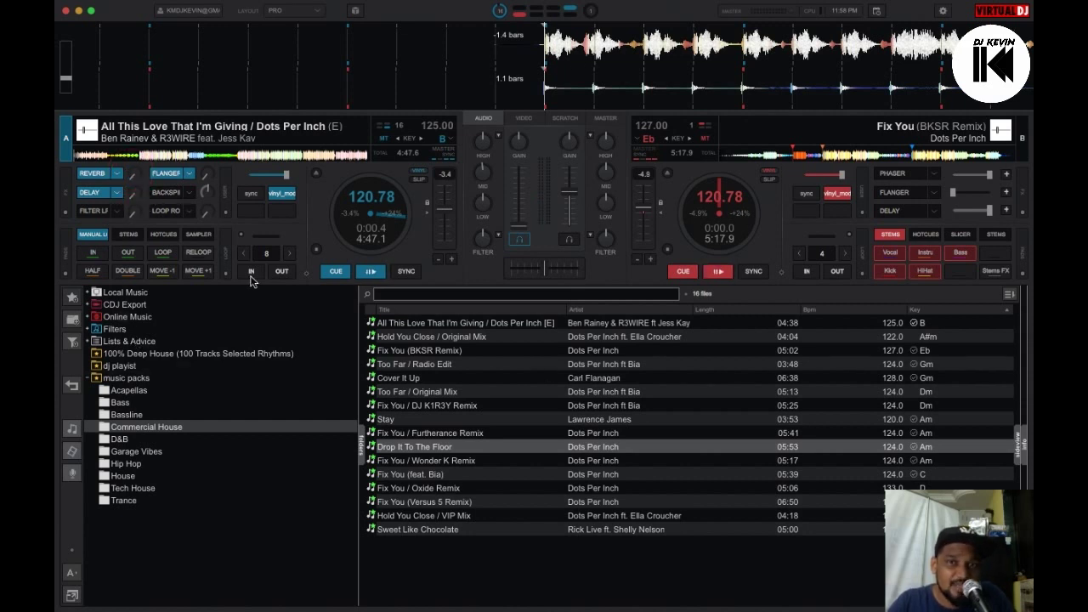
Load Water from the Hip Hop folder onto deck B and turn off deck A's Delay, Reverb and Flanger effects.
left_click(126, 463)
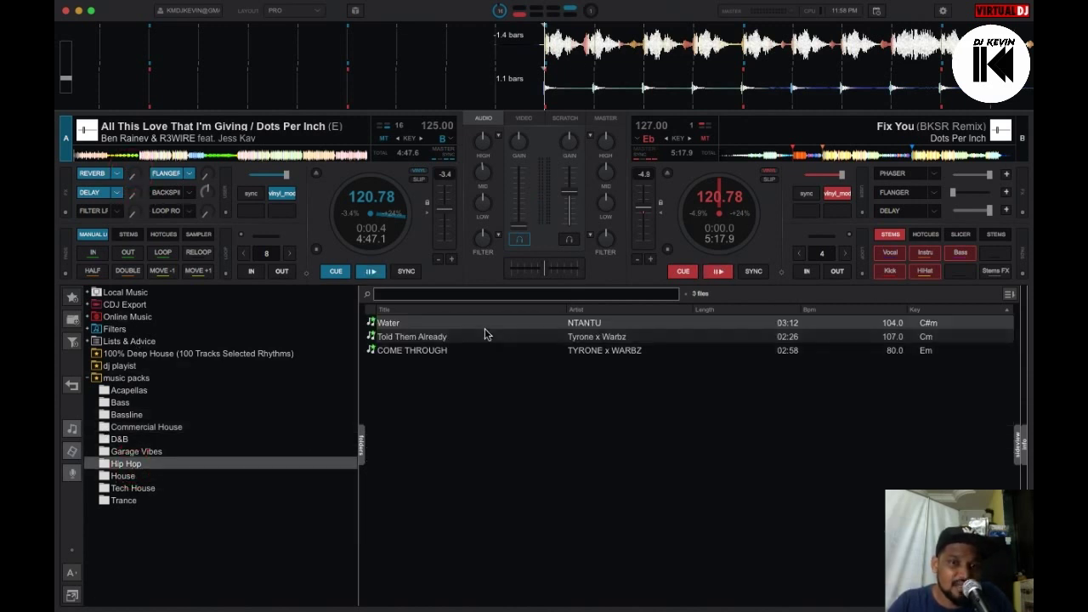
left_click_drag(485, 324, 723, 204)
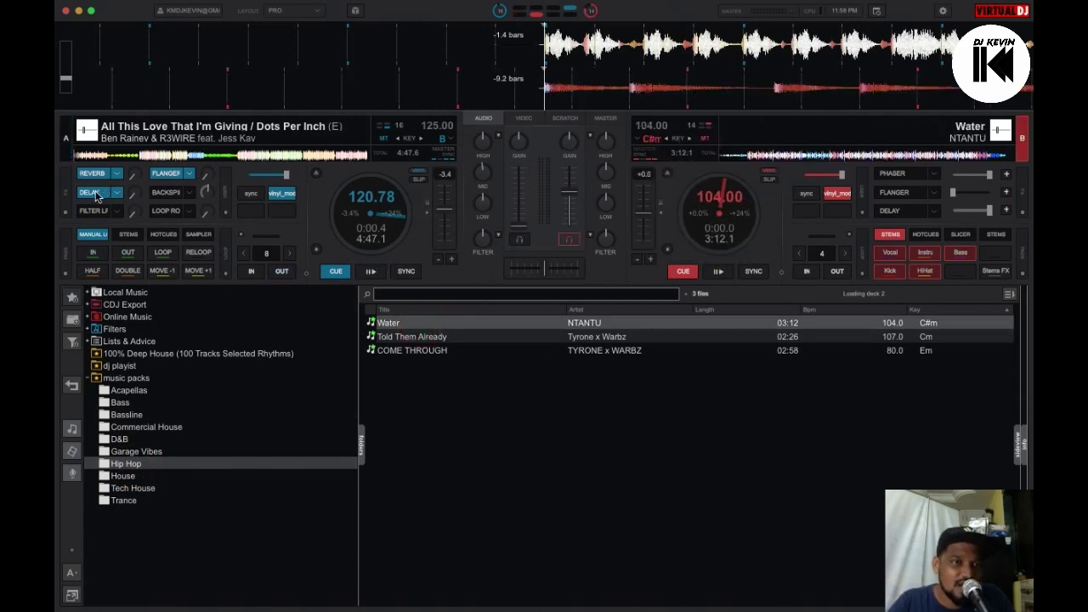
left_click(96, 193)
left_click(93, 174)
left_click(179, 174)
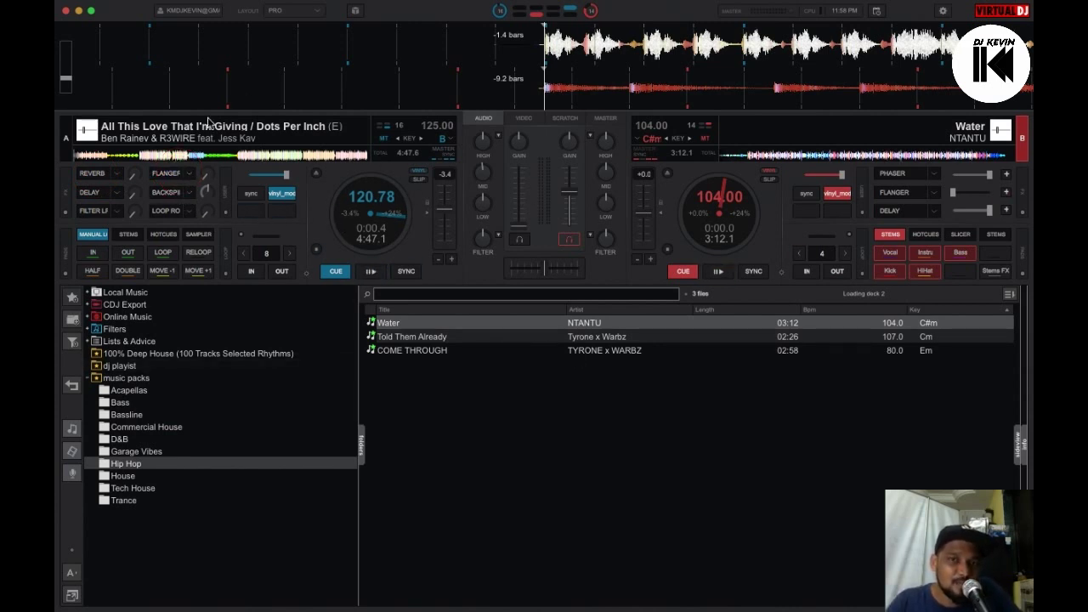
Play All This Love within its breakdown on deck A with the deck volume at full, and raise deck B's volume.
left_click(103, 156)
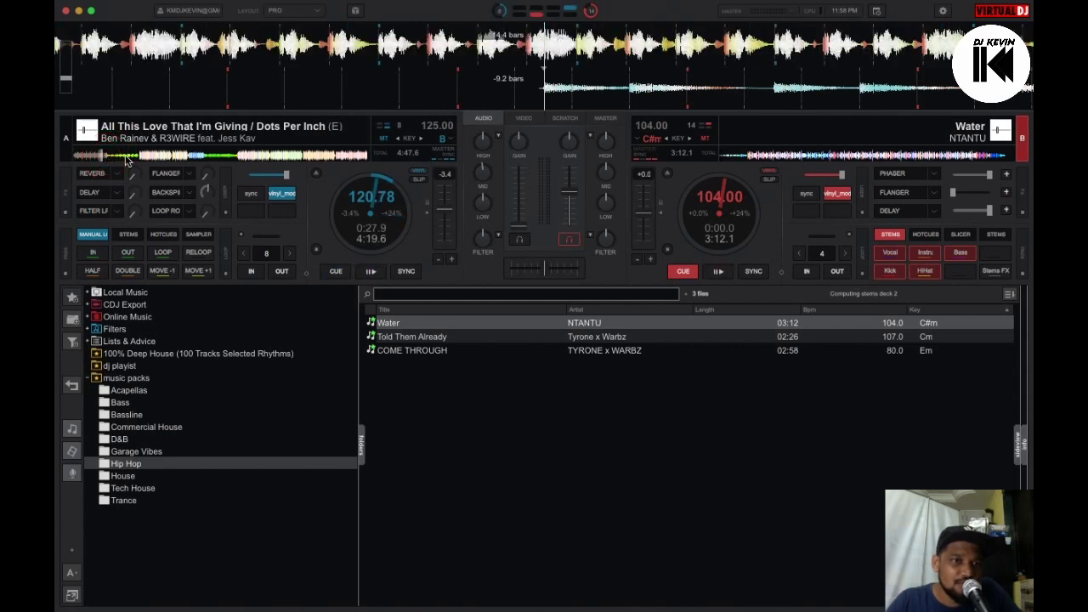
left_click(125, 156)
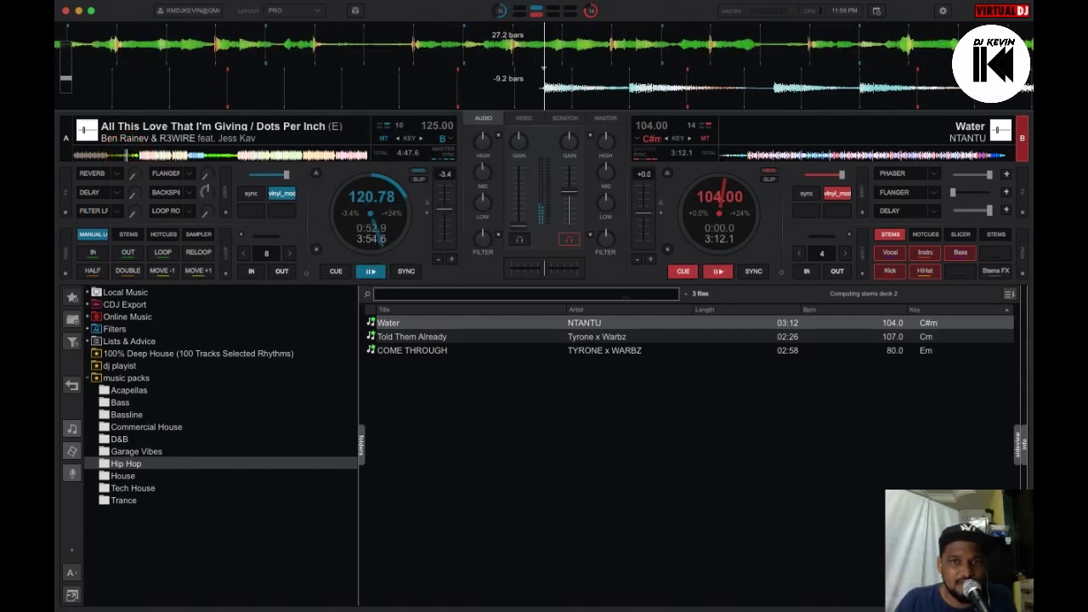
left_click_drag(519, 225, 518, 166)
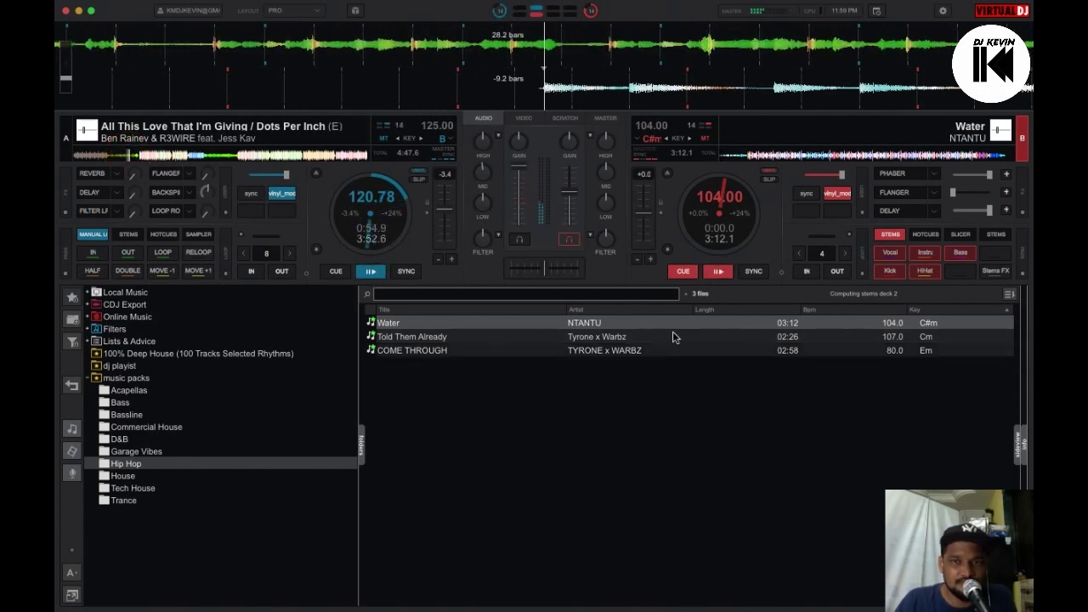
left_click_drag(569, 197, 568, 177)
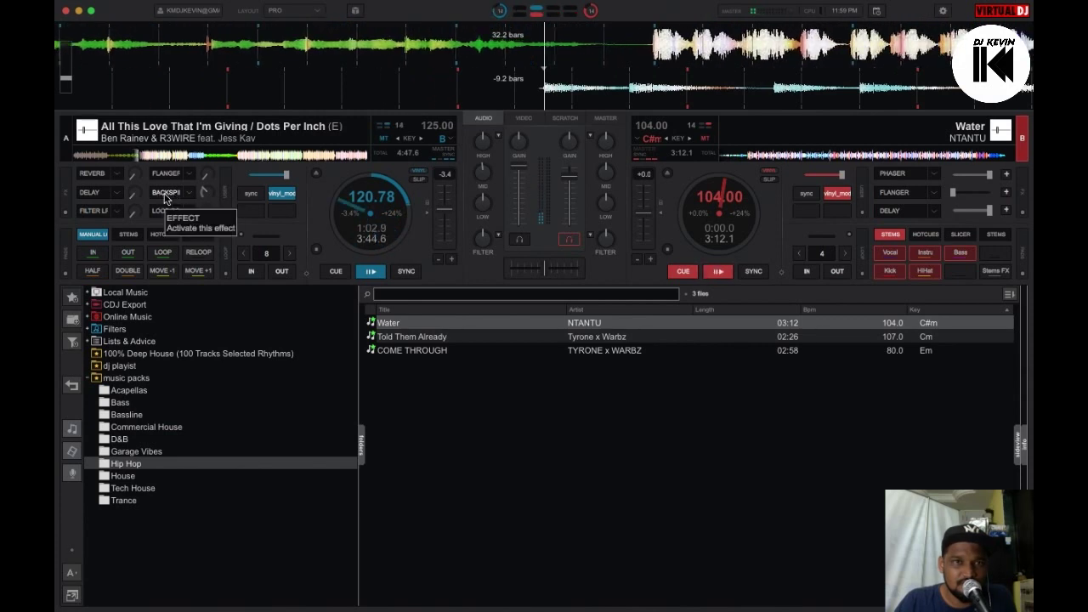
Transition from deck A to Water on deck B with the Backspin effect, and return both decks to their cues.
left_click(166, 194)
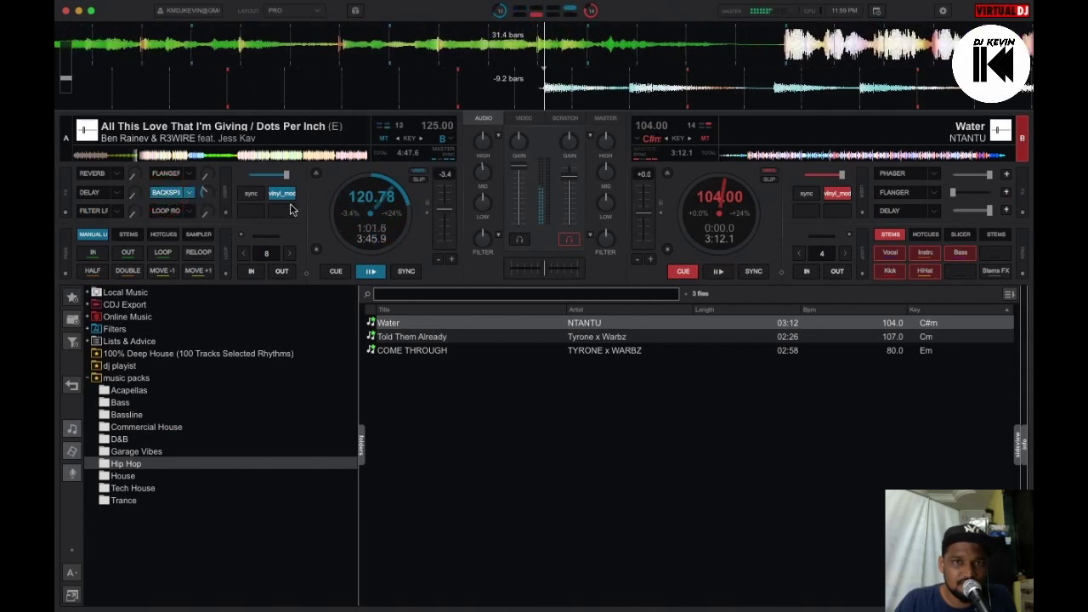
left_click(719, 272)
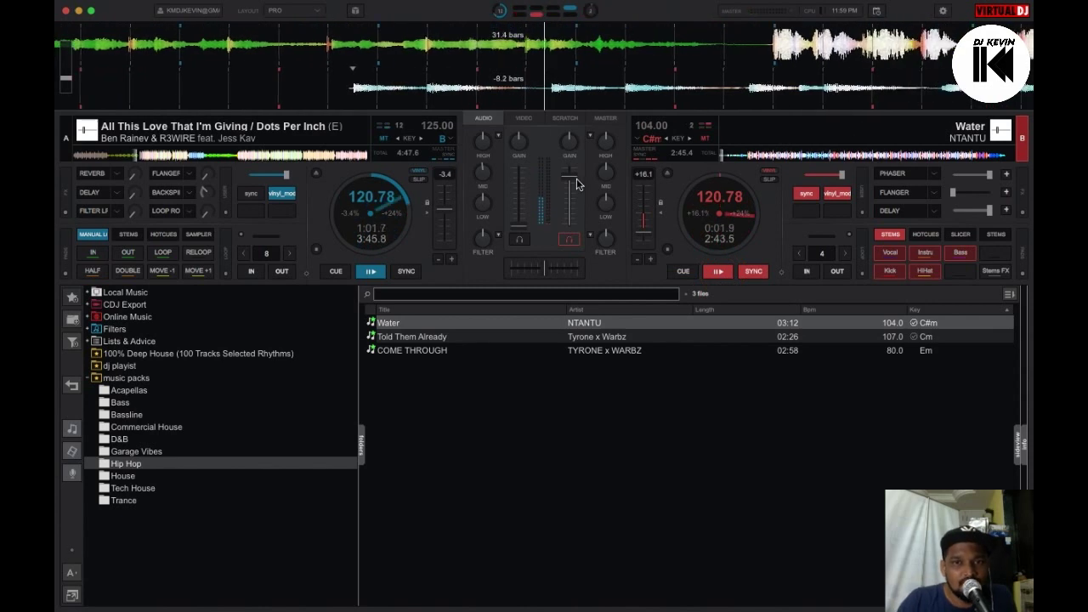
left_click(715, 272)
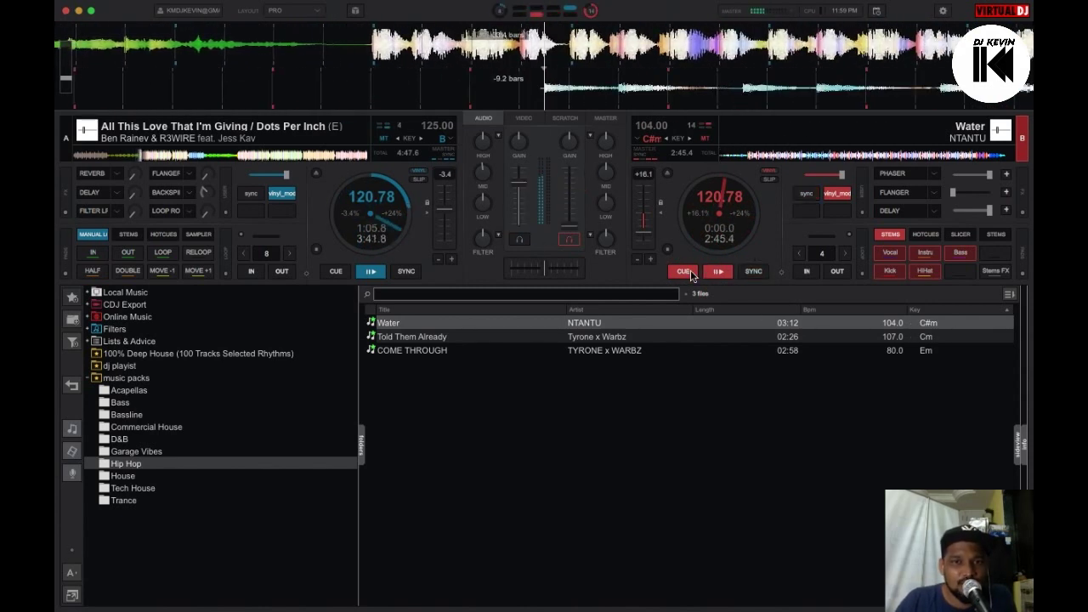
left_click(335, 271)
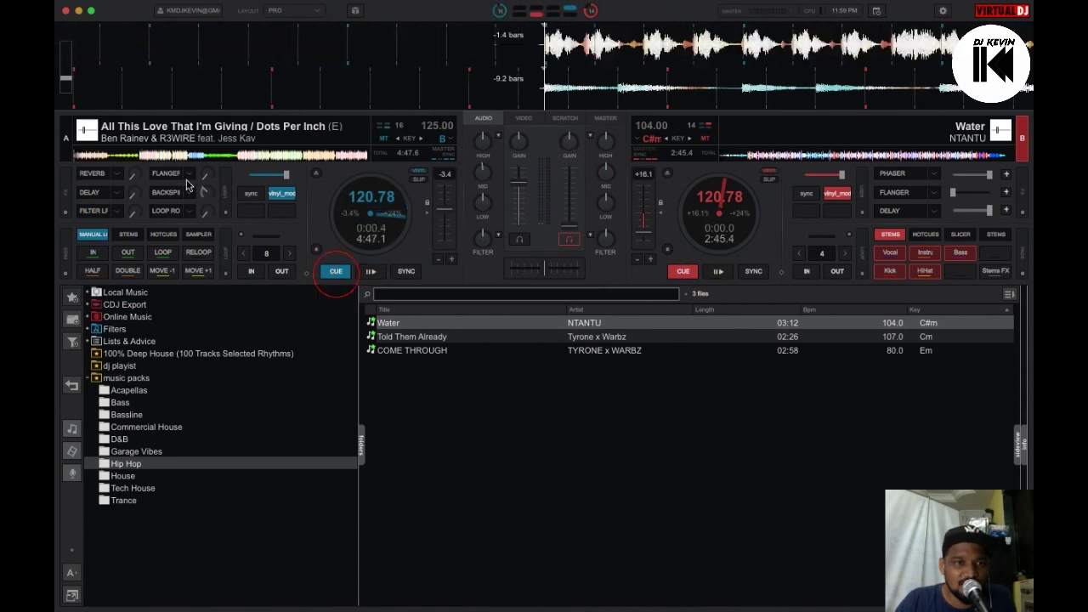
Reset deck B's pitch to Water's original 104.00 BPM, and bring both decks to 121.75 BPM with deck A's pitch.
left_click(166, 194)
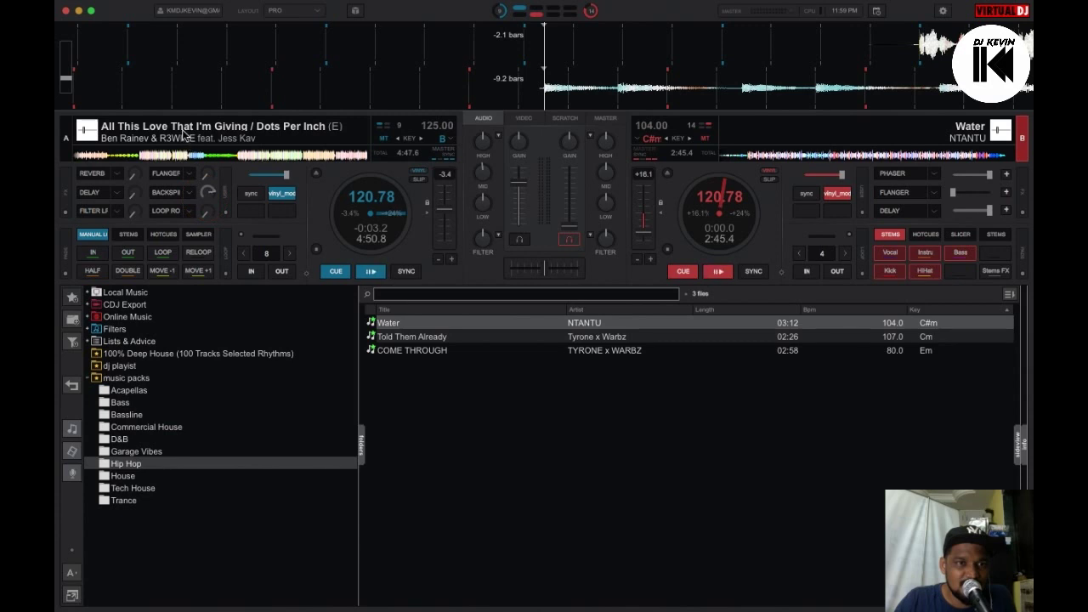
mouse_move(643, 232)
left_mouse_down()
mouse_move(643, 213)
mouse_move(653, 217)
left_mouse_up()
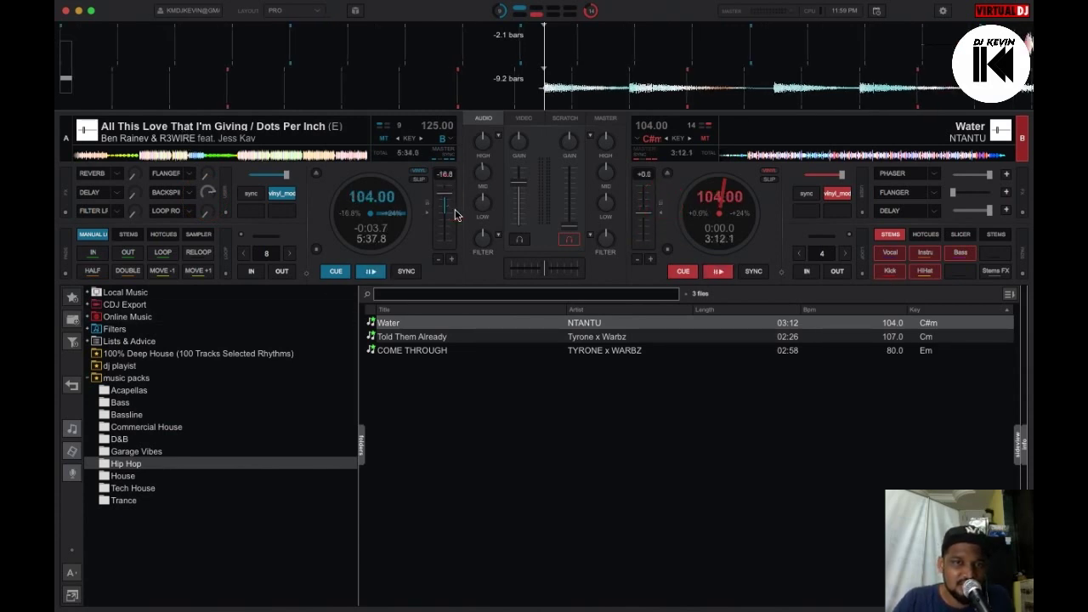
left_click_drag(441, 198, 445, 213)
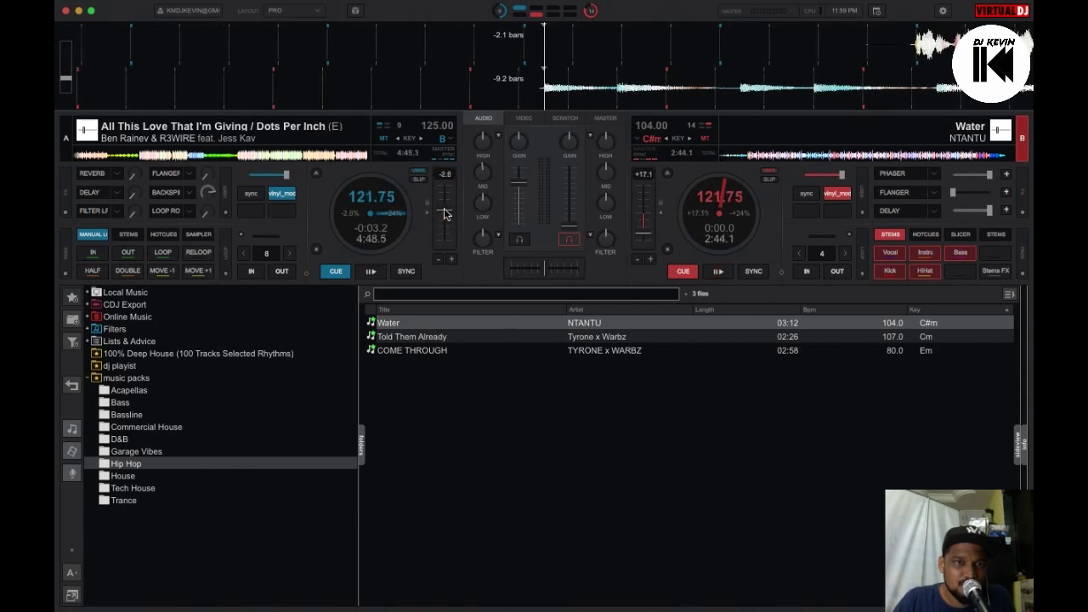
Play All This Love from its breakdown on deck A and trigger the Backspin effect.
left_click(130, 155)
left_click(373, 273)
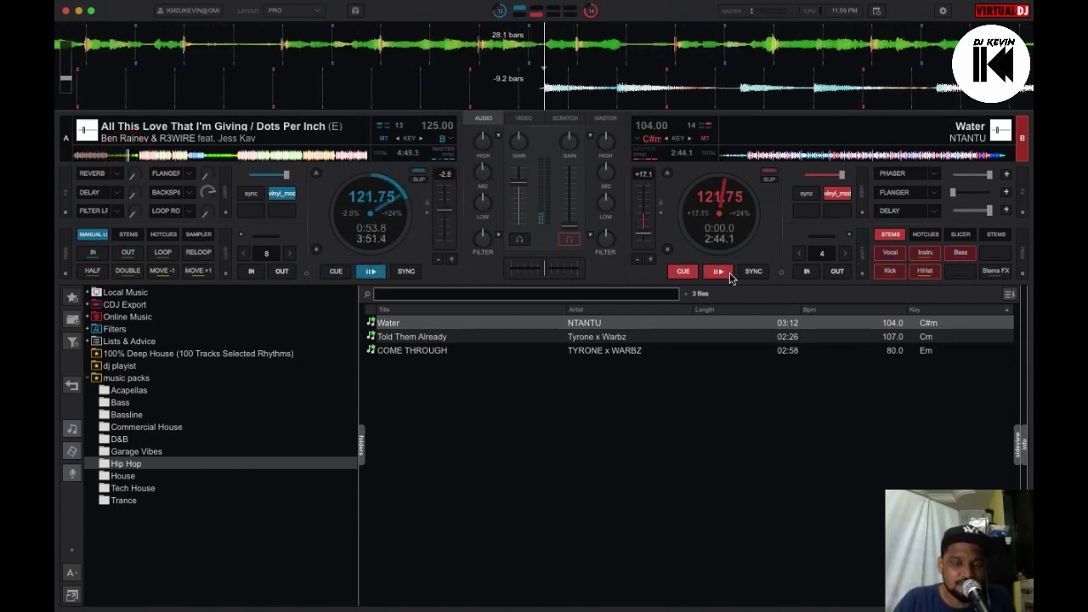
left_click(166, 194)
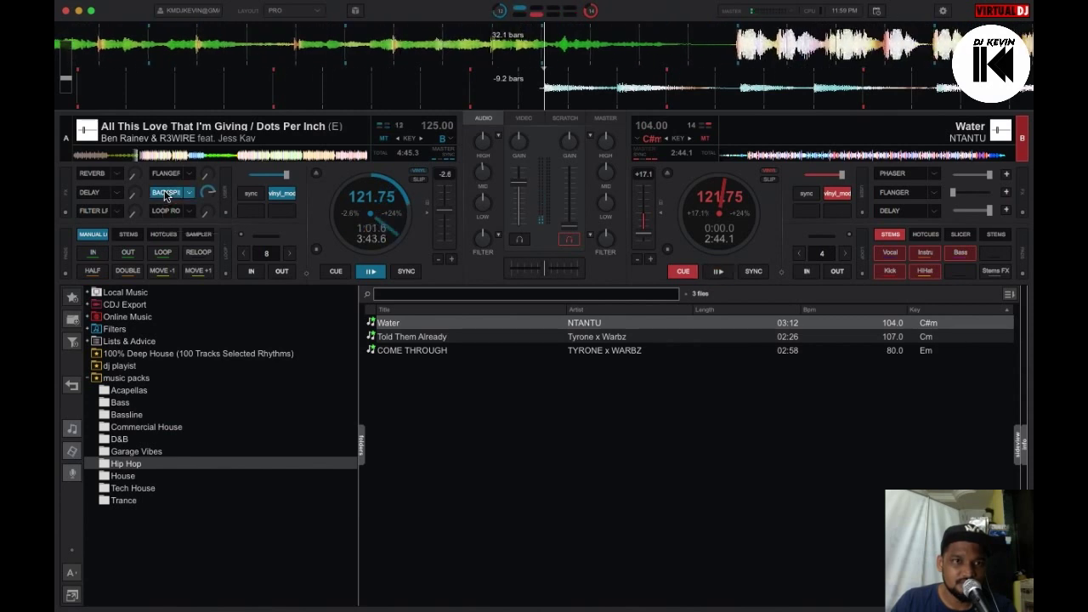
Start Water on deck B, raise its volume to full and bring deck A's volume all the way down.
left_click(719, 272)
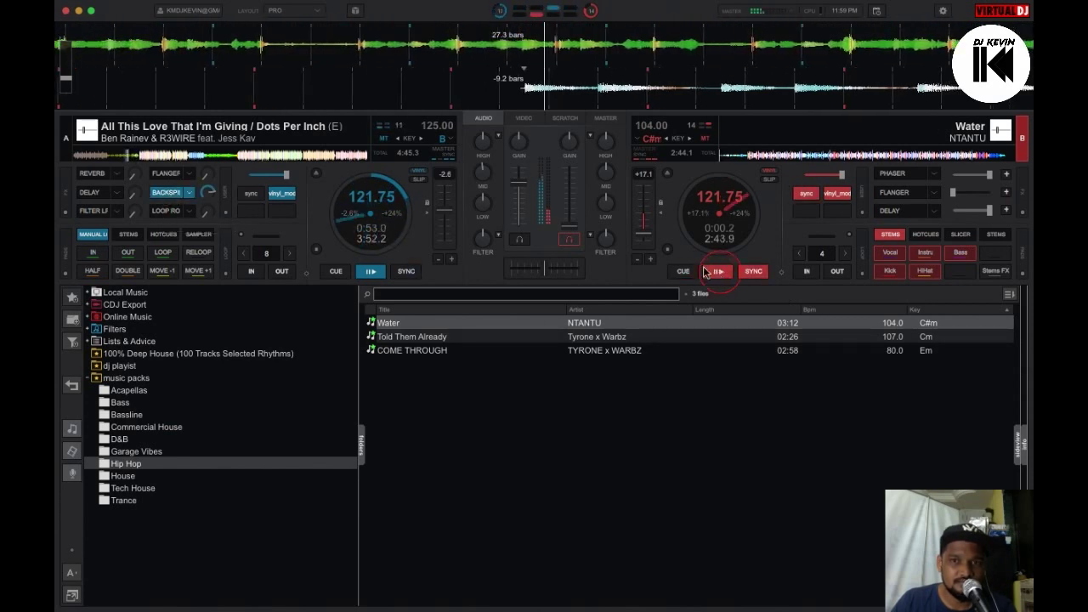
left_click_drag(573, 196, 569, 174)
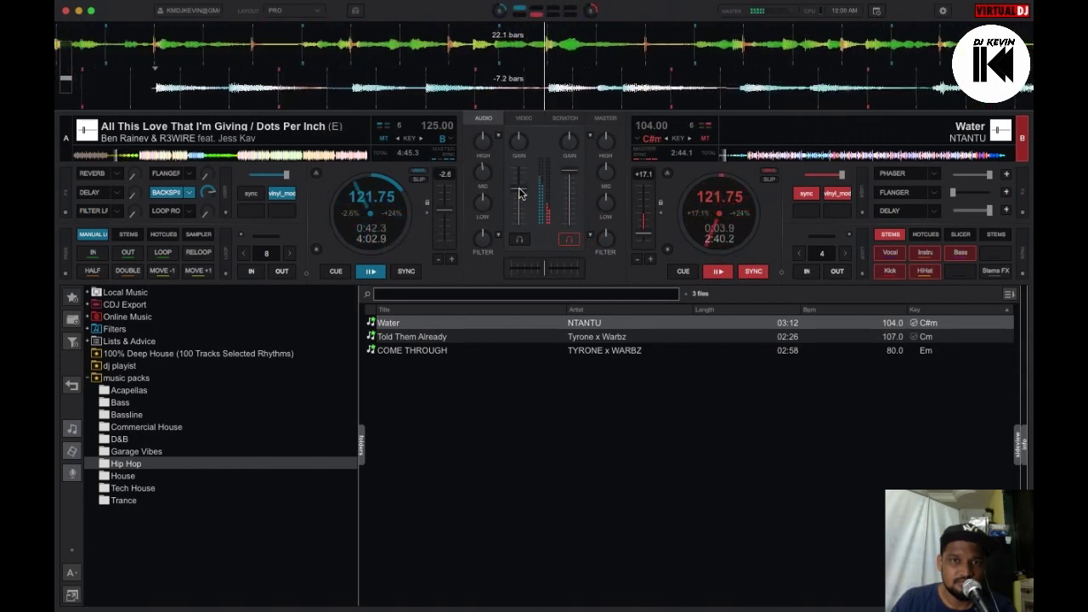
left_click_drag(519, 209, 519, 228)
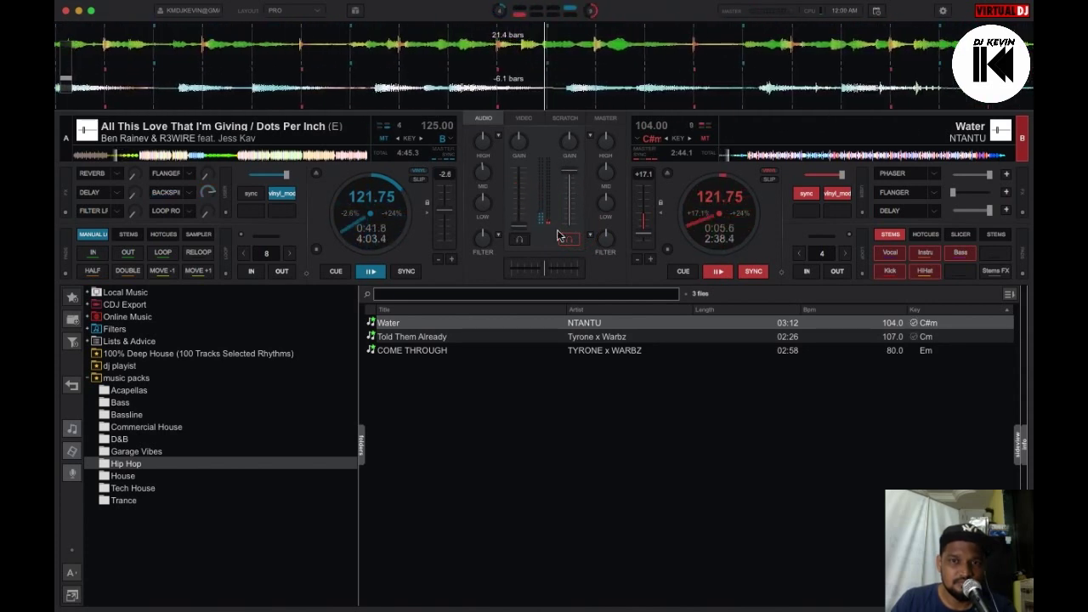
Replace Phaser with BrakeStart in deck B's first effect slot and reset deck A's tempo to 125.00 BPM.
left_click_drag(644, 232, 649, 218)
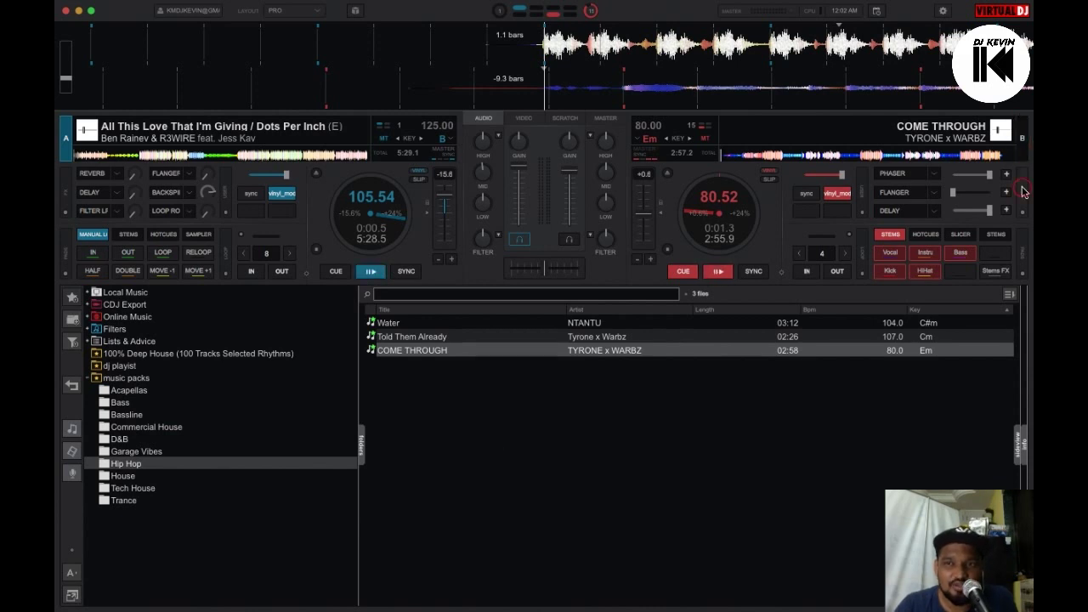
mouse_move(1020, 192)
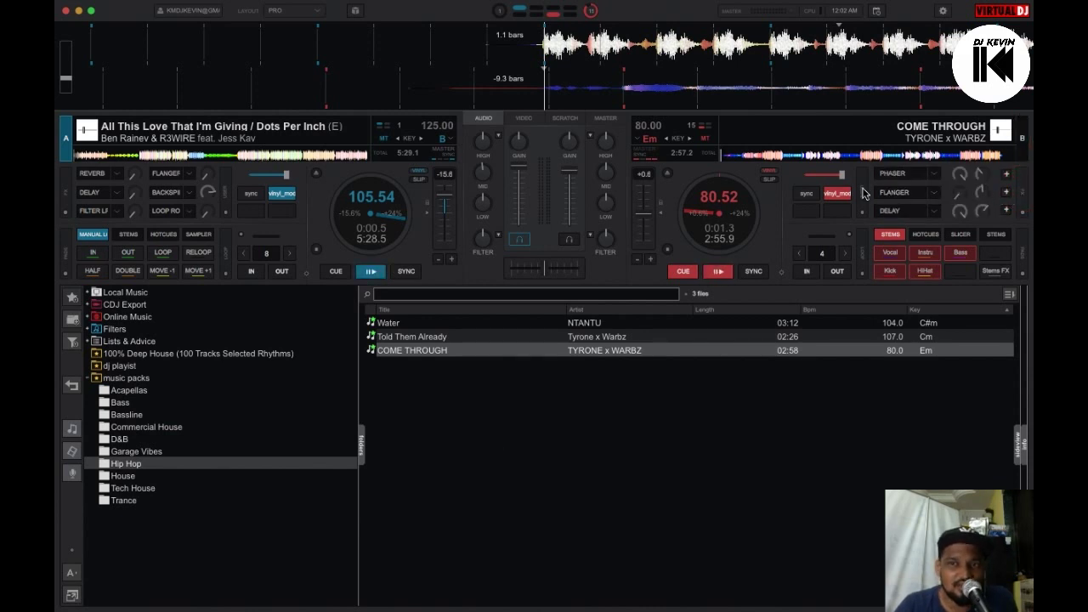
left_click(933, 174)
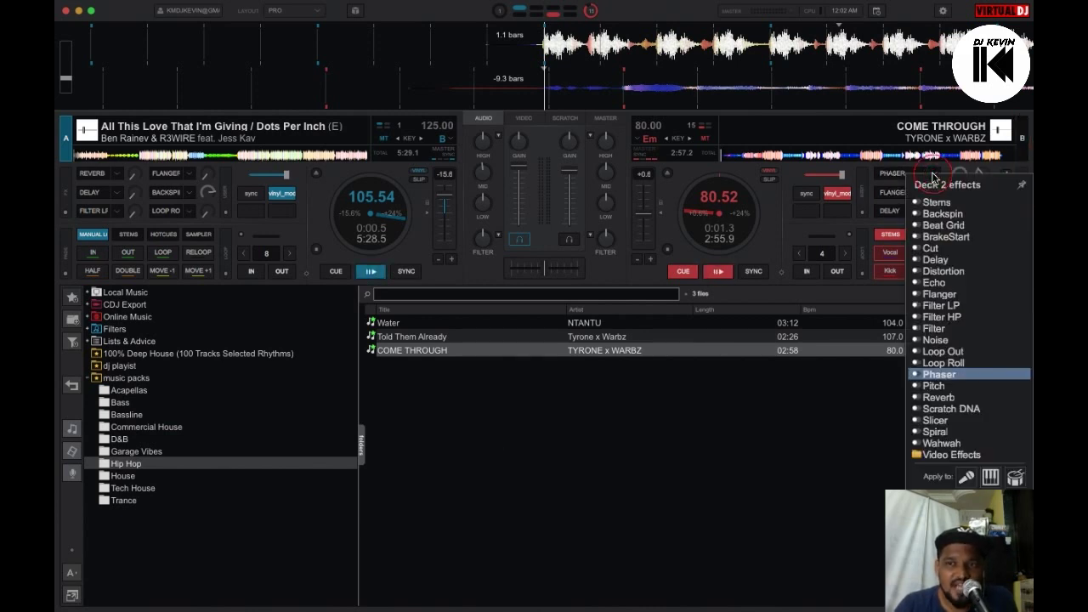
left_click(958, 237)
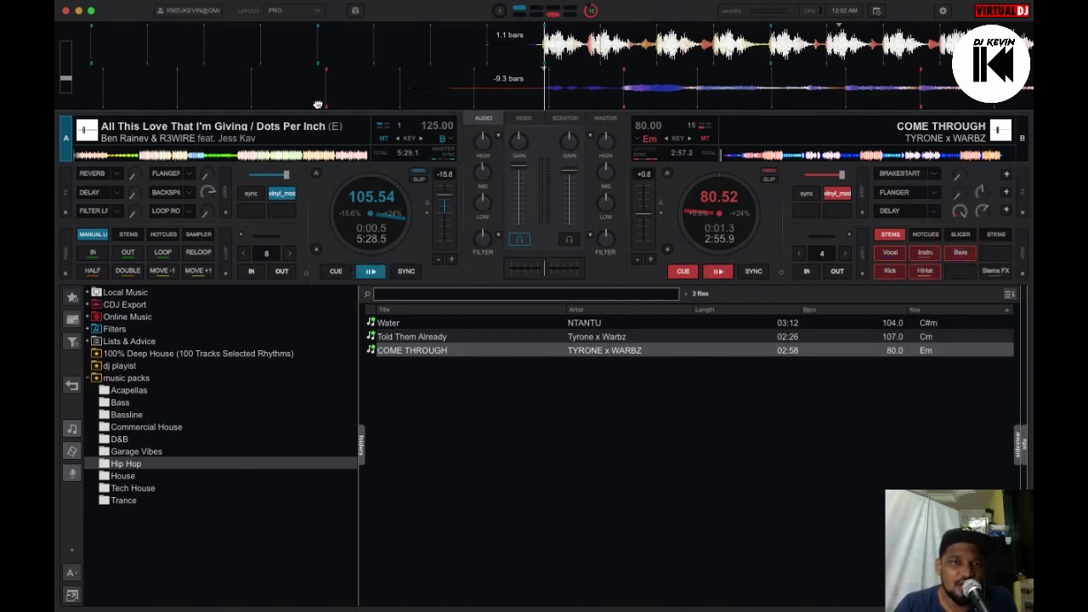
left_click_drag(458, 193, 449, 217)
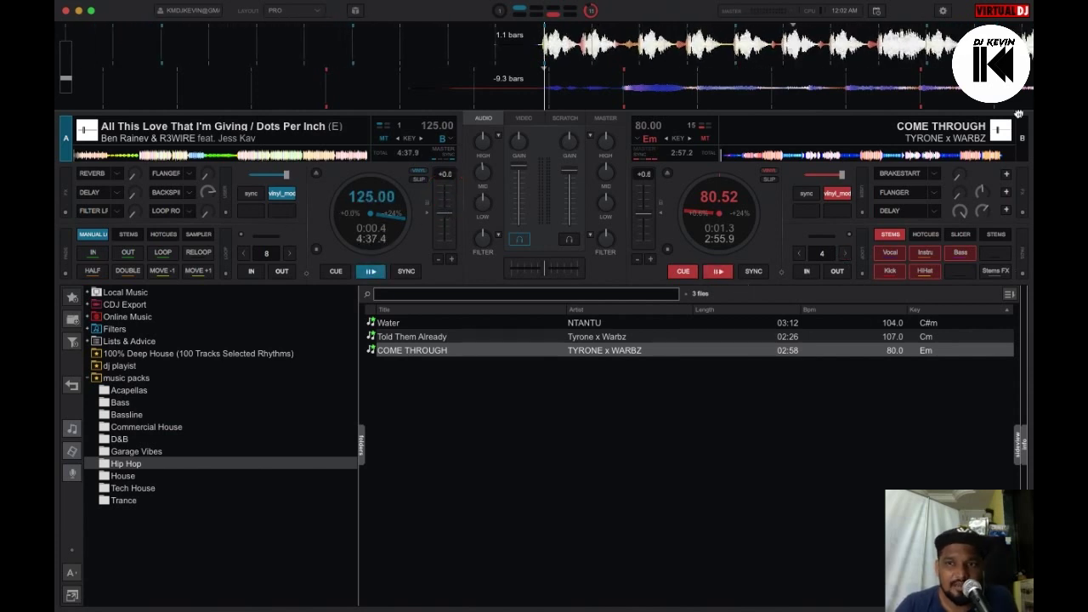
Stop COME THROUGH near its end on deck B with BrakeStart, and bring in All This Love on deck A.
left_click(961, 155)
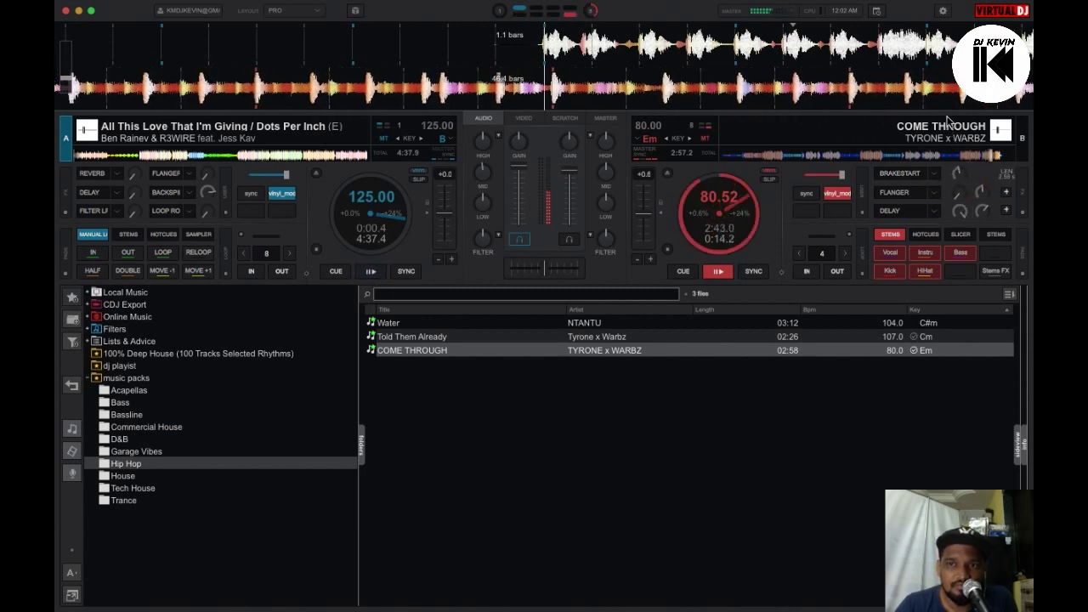
left_click(901, 174)
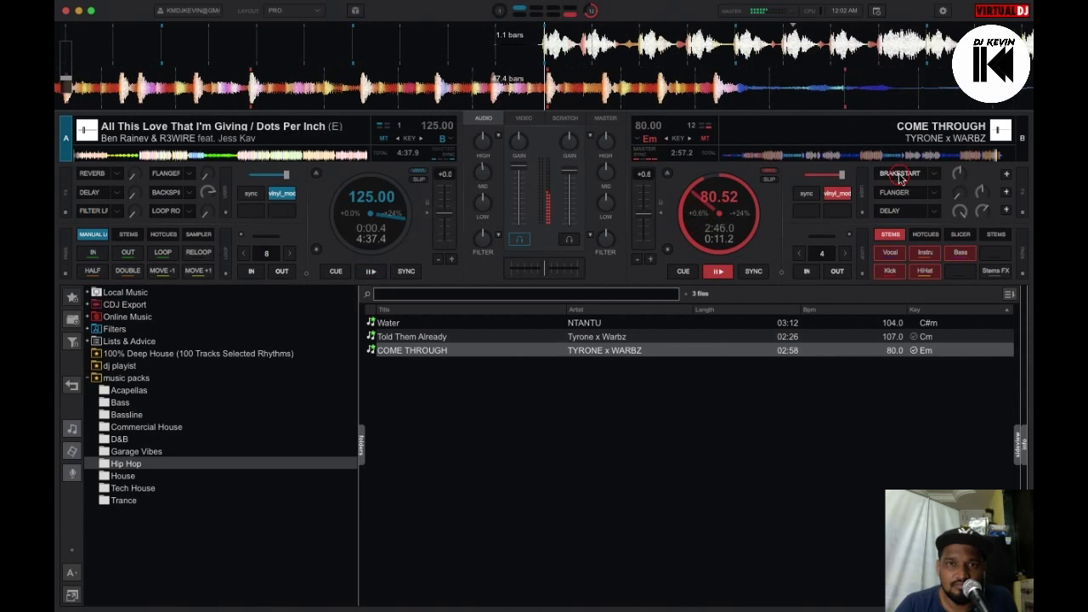
left_click(367, 271)
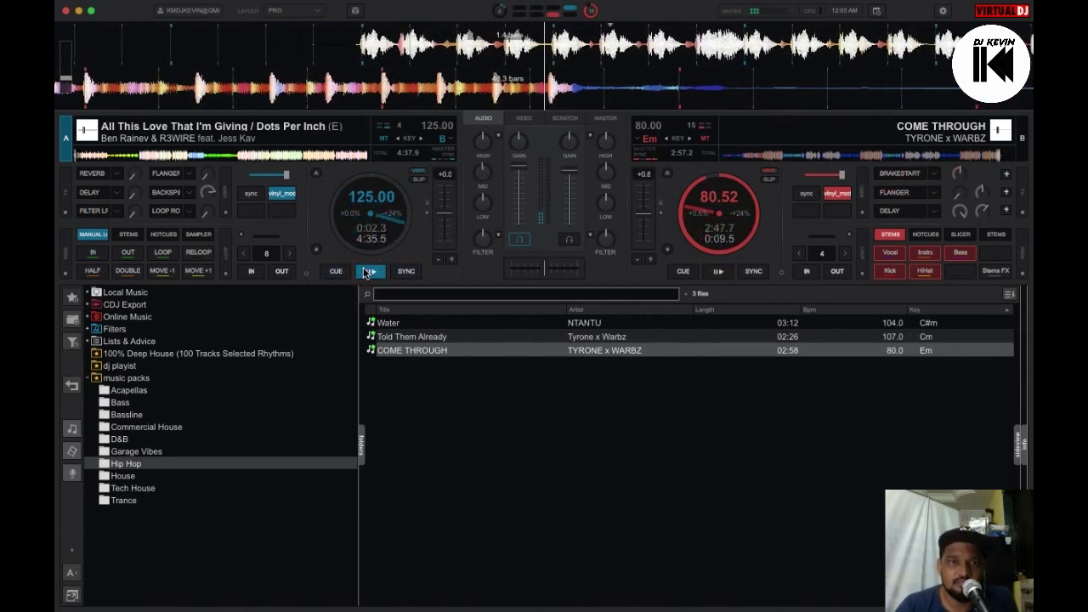
left_click(368, 272)
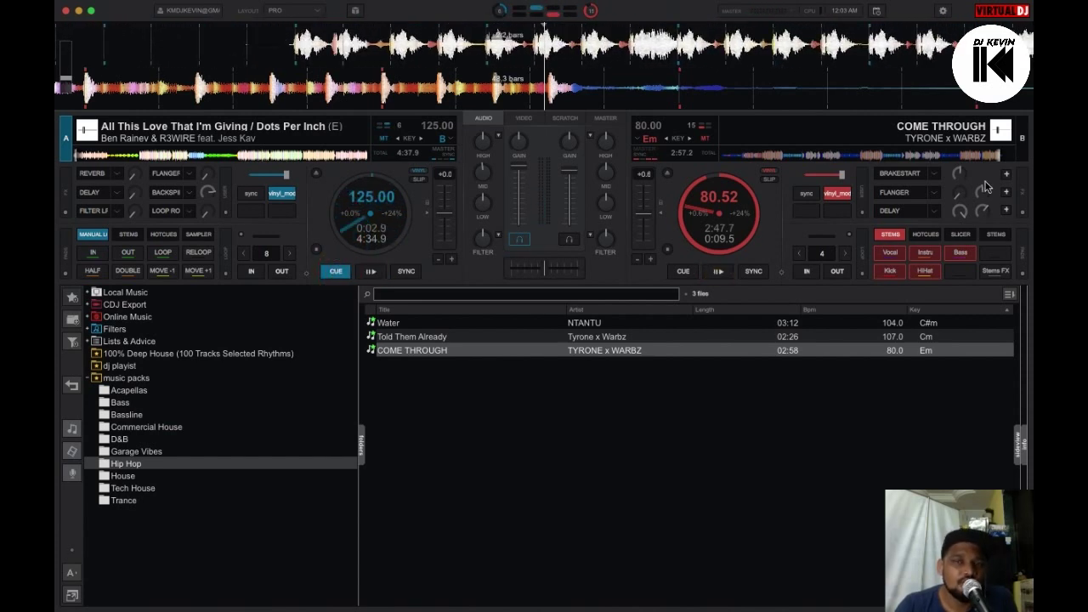
Fade out COME THROUGH on deck B with the Delay effect applied and return the deck to its cue.
left_click(933, 211)
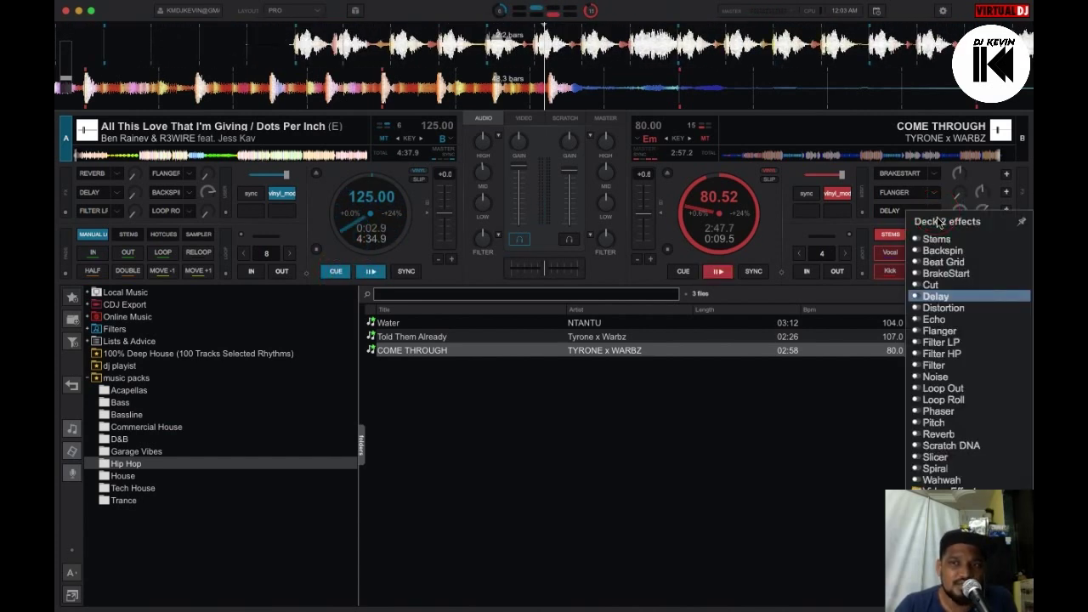
left_click(895, 213)
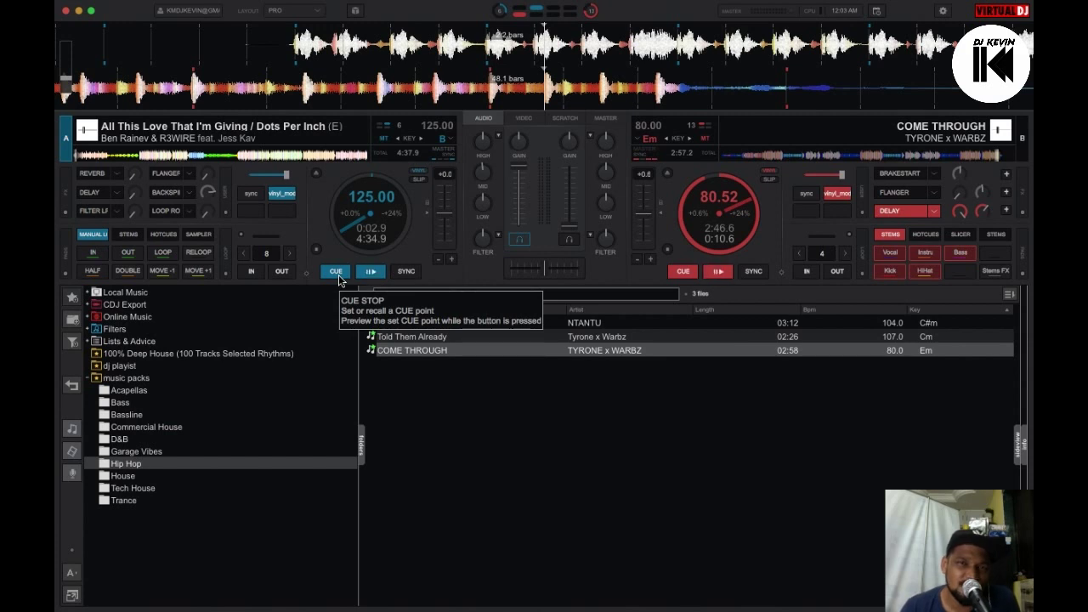
left_click(117, 176)
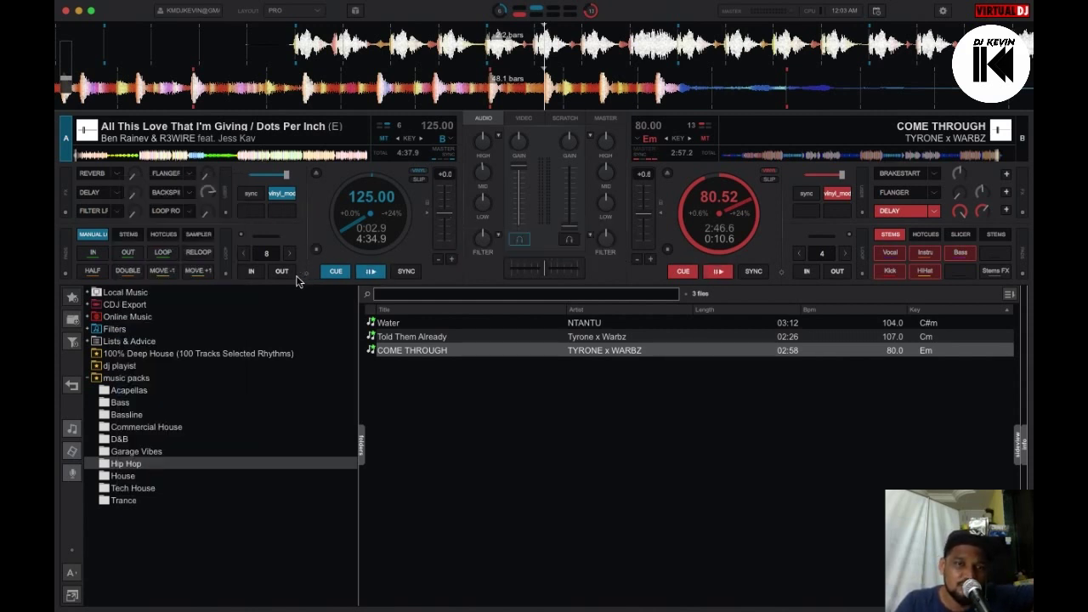
left_click(683, 272)
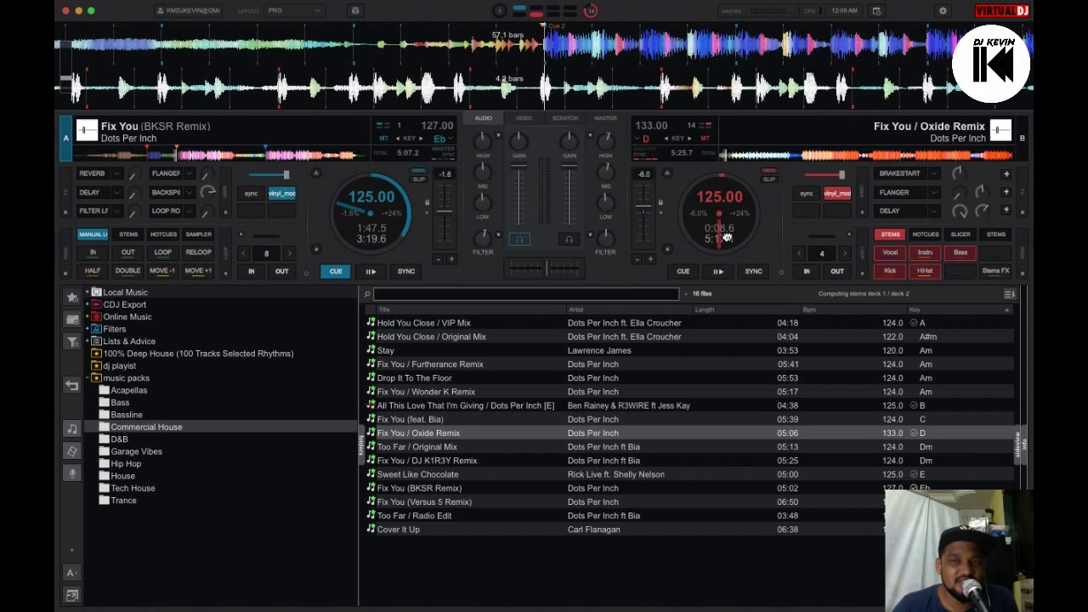
Find the vocal entry in Fix You / Oxide Remix on deck B and set a cue point at 0:30.7.
left_click(771, 157)
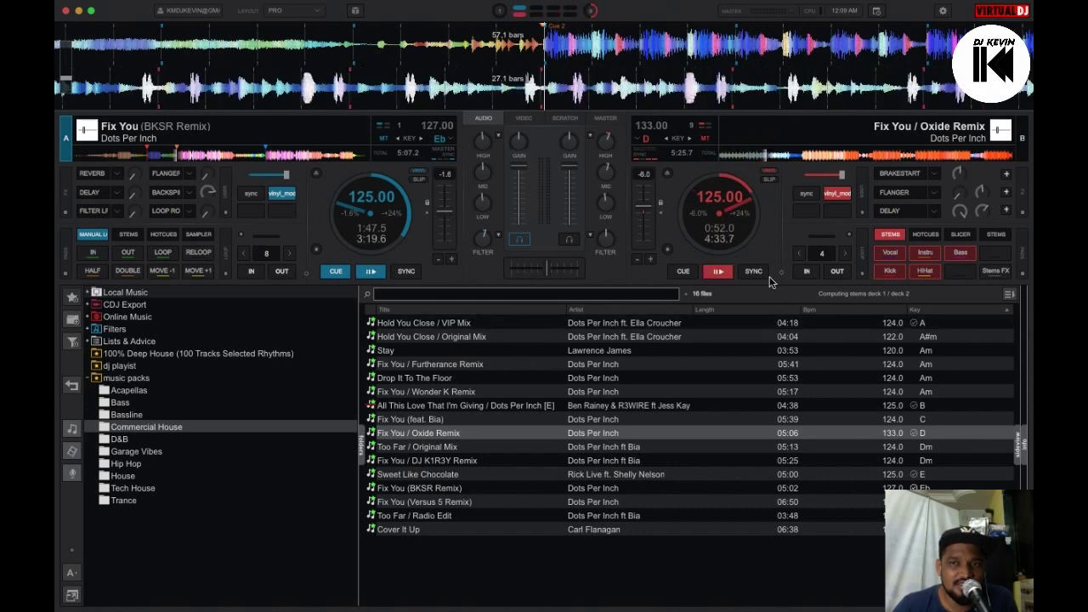
key("space")
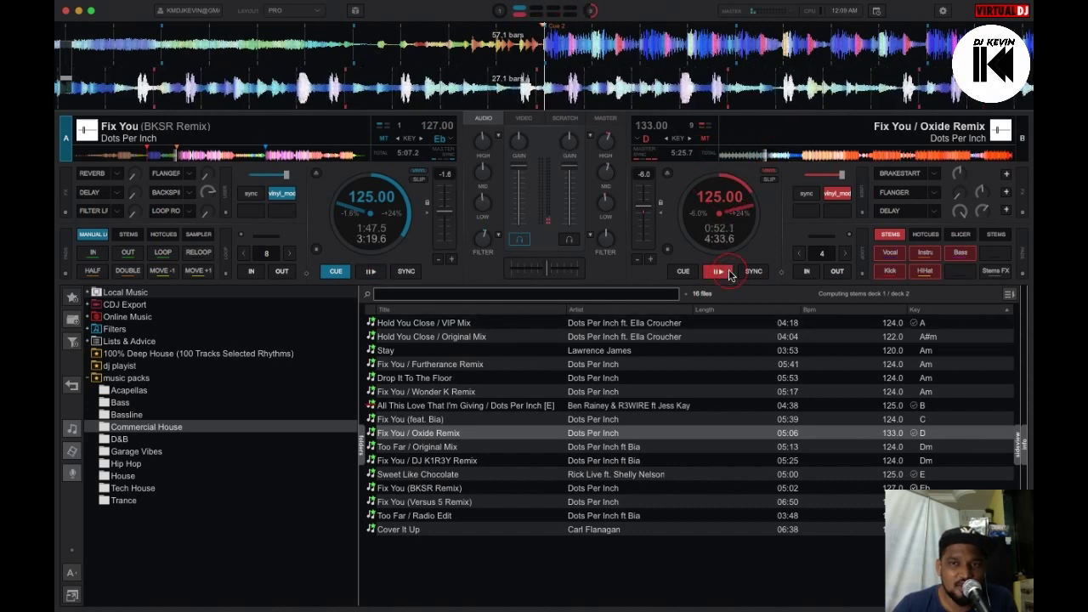
left_click(751, 157)
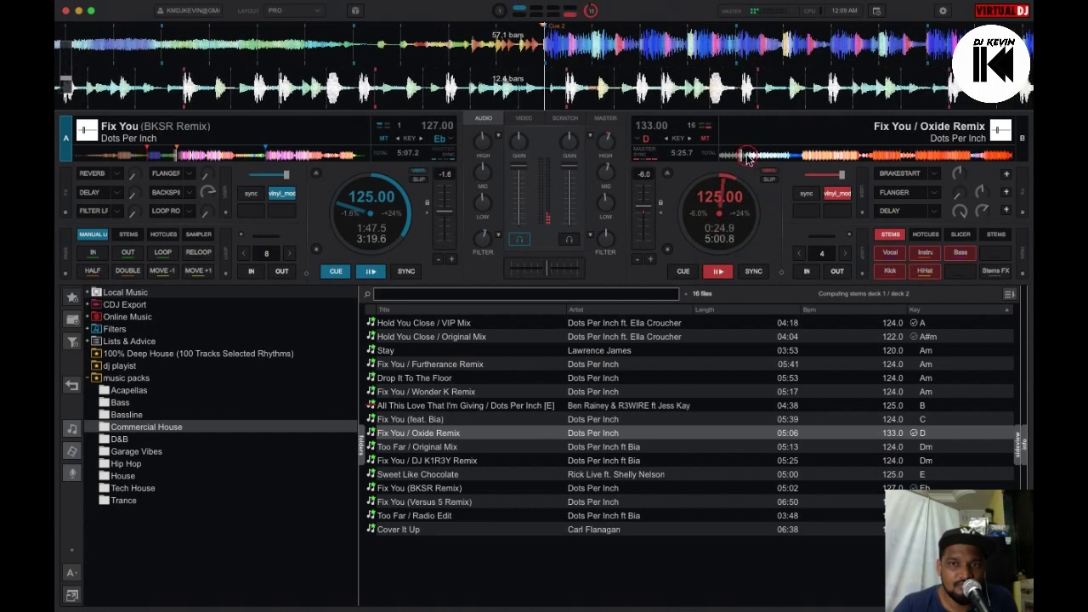
left_click(716, 273)
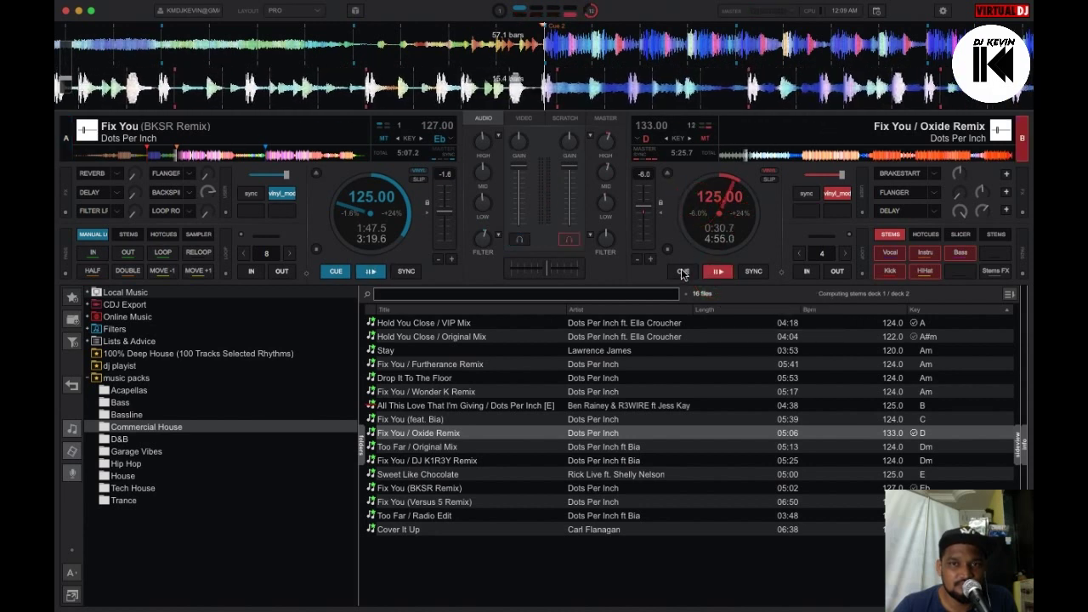
left_click(707, 273)
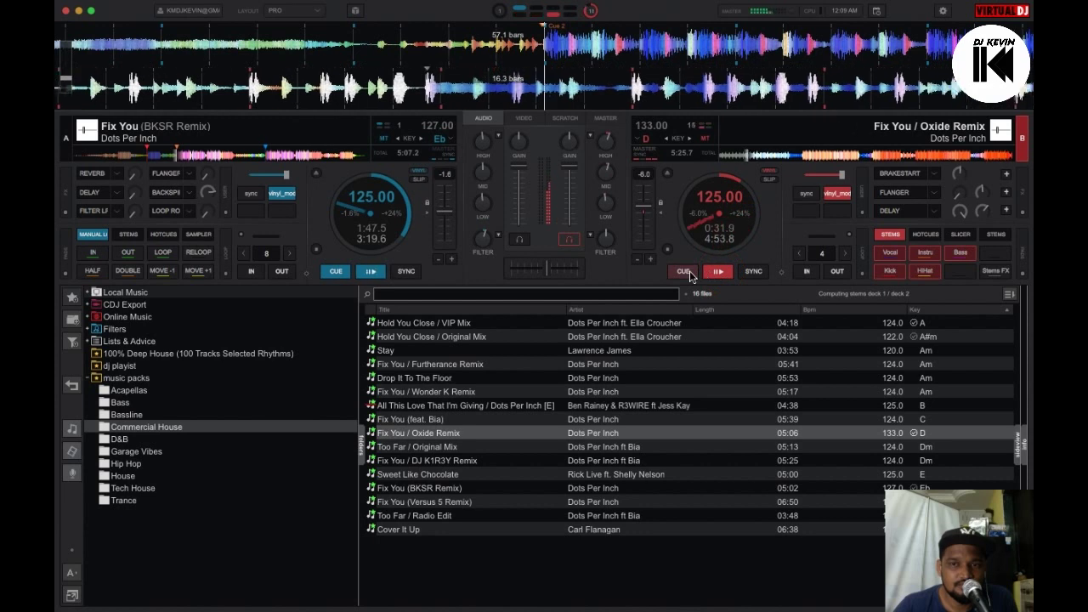
left_click(689, 270)
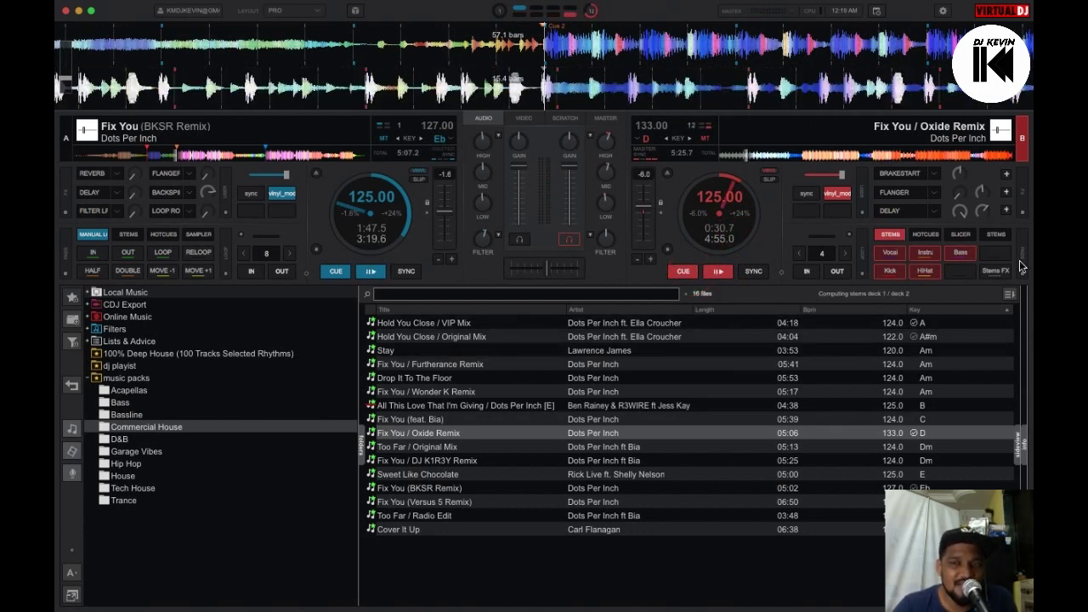
Isolate deck B's Vocal stem by muting Instru, Bass, Kick and HiHat, and preview it from the cue point.
left_click(895, 255)
left_click(889, 254)
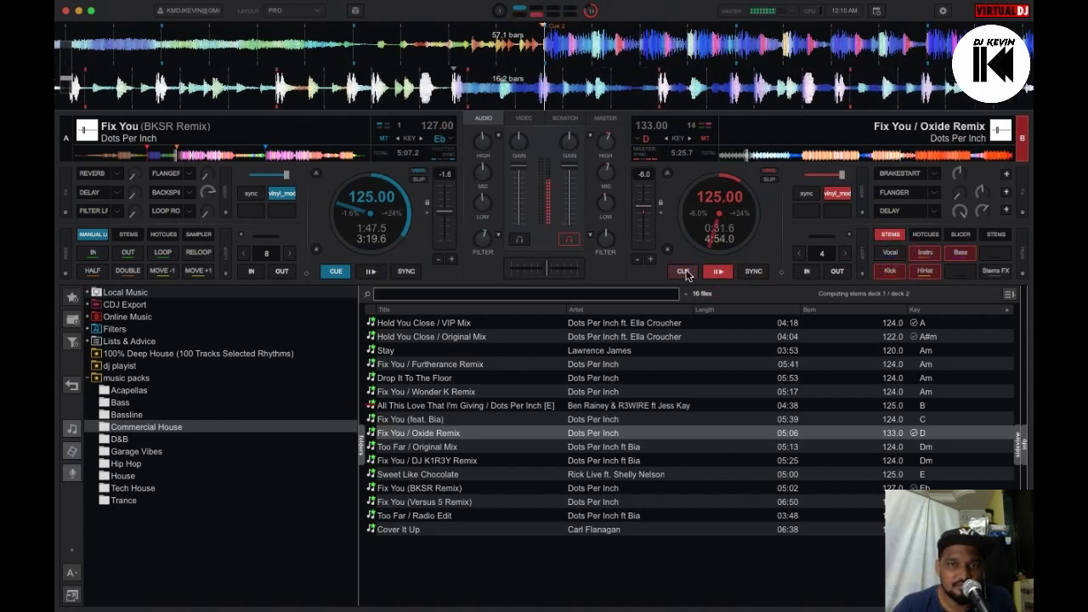
left_click(962, 252)
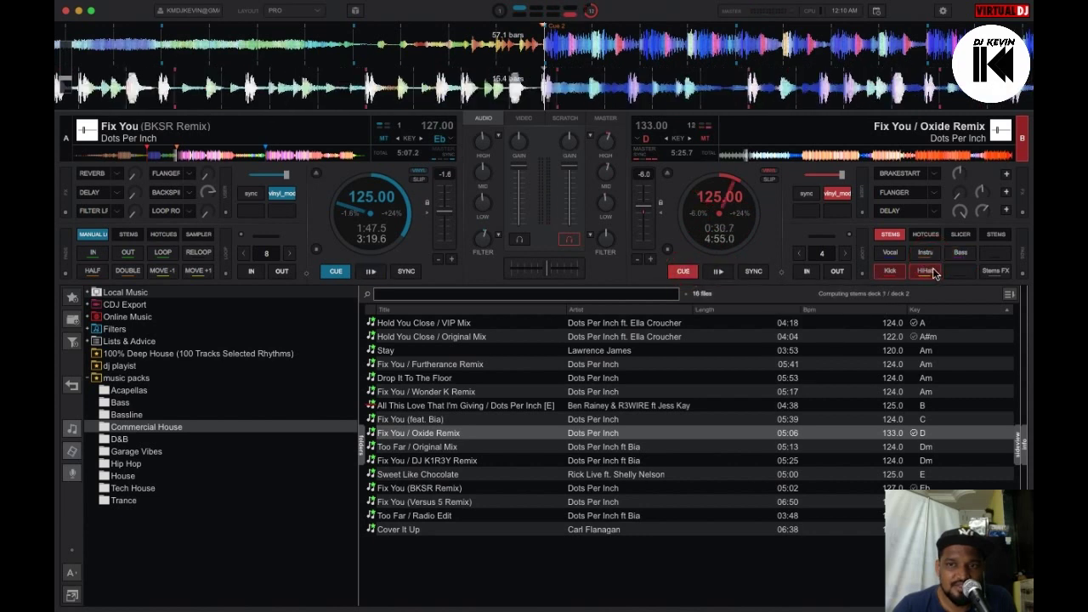
left_click(926, 271)
left_click(893, 254)
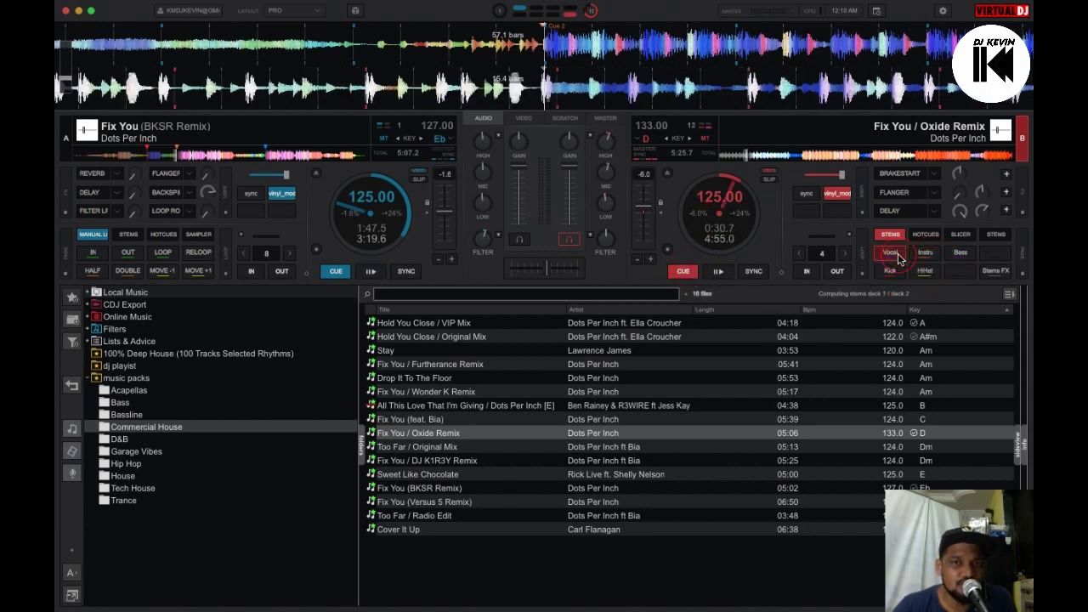
left_click(719, 273)
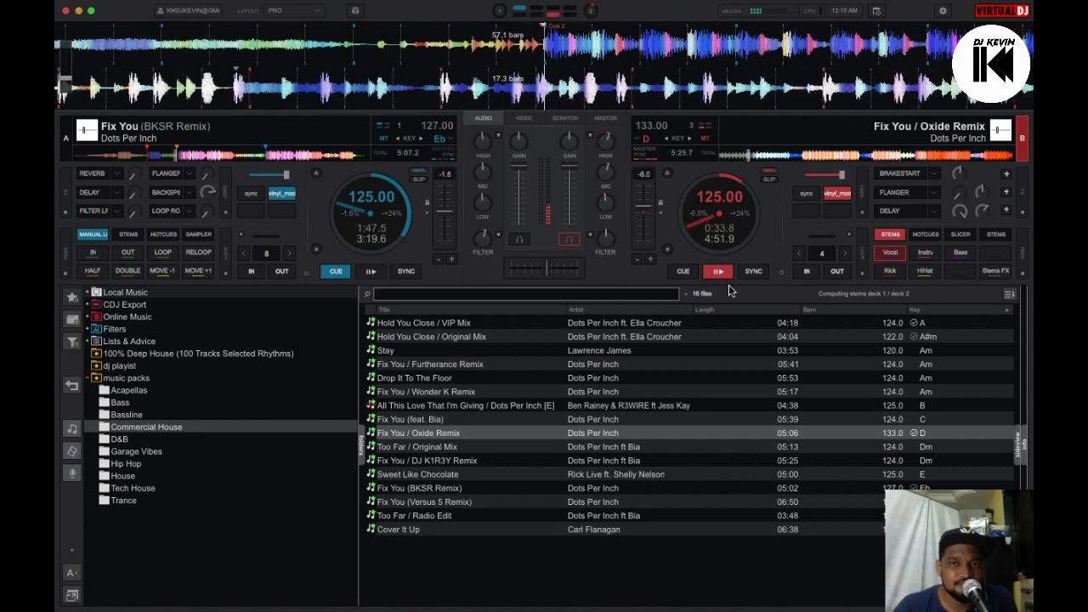
left_click(684, 272)
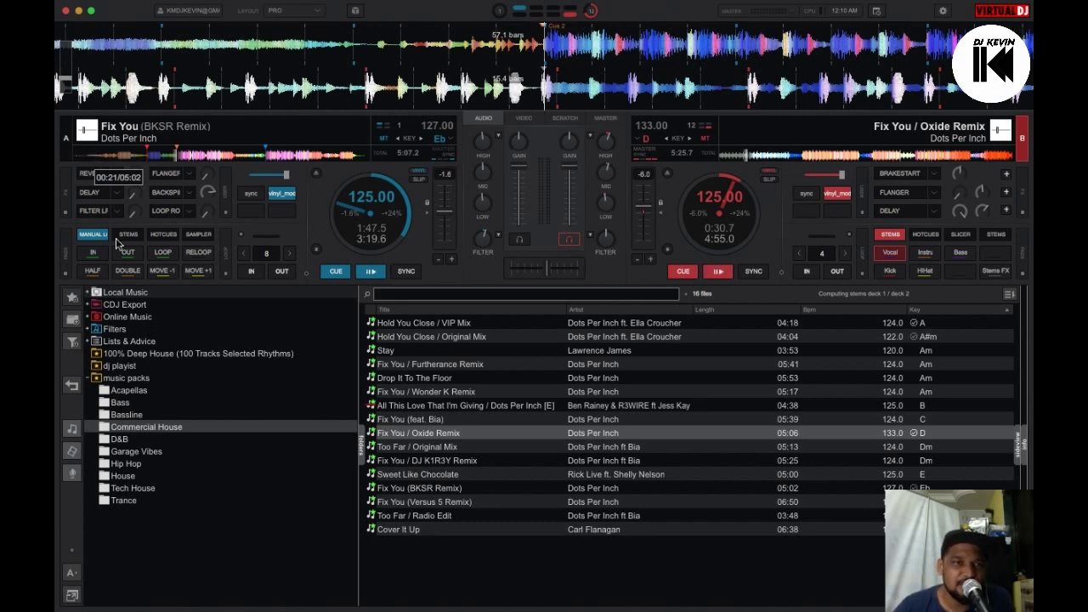
Play deck B's isolated vocal together with Fix You (BKSR Remix) on deck A, and bring up deck A's stem controls.
left_click(718, 273)
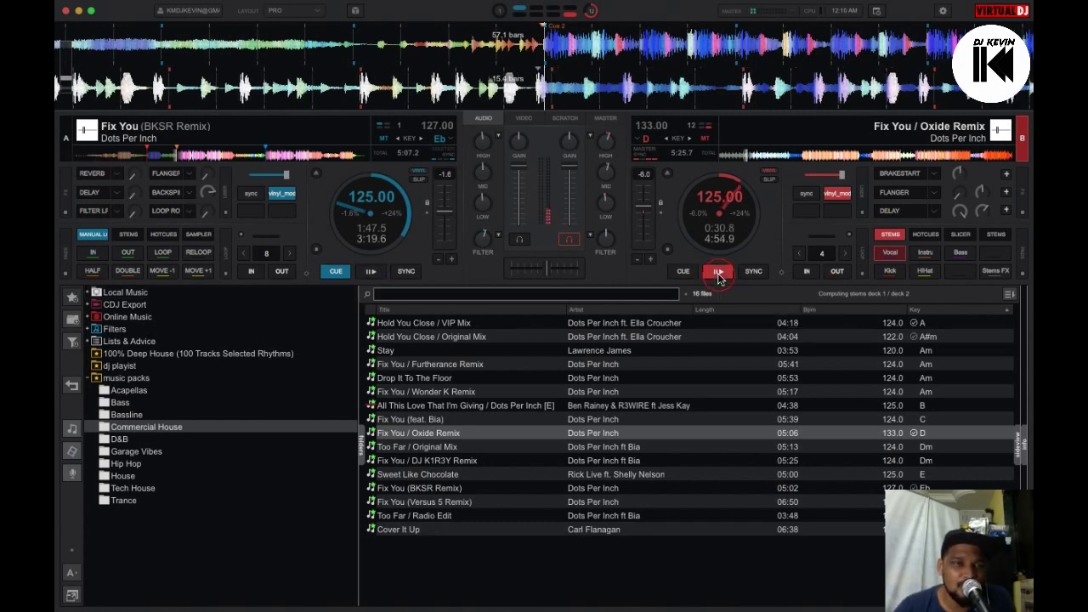
left_click(368, 272)
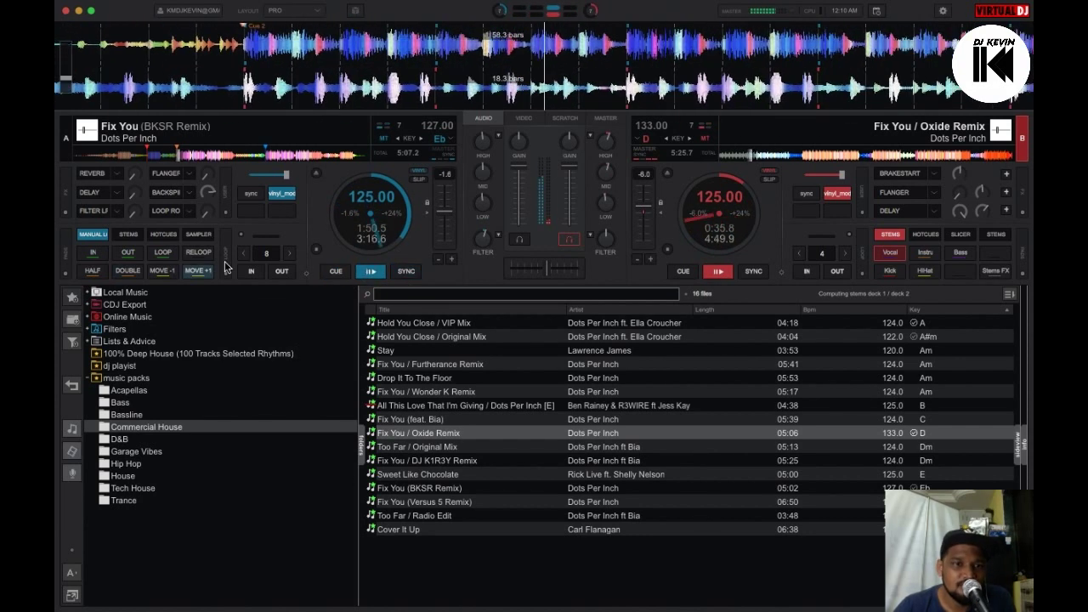
left_click(129, 234)
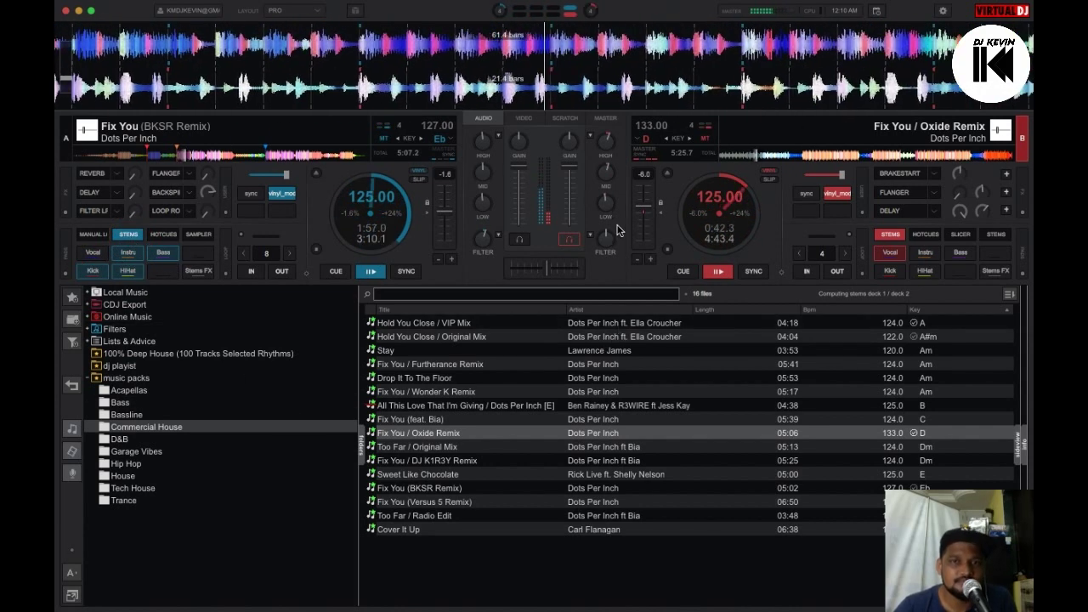
Return both decks to their cue points and mute deck A's Instru and Bass stems, leaving only Kick and HiHat active.
left_click(686, 272)
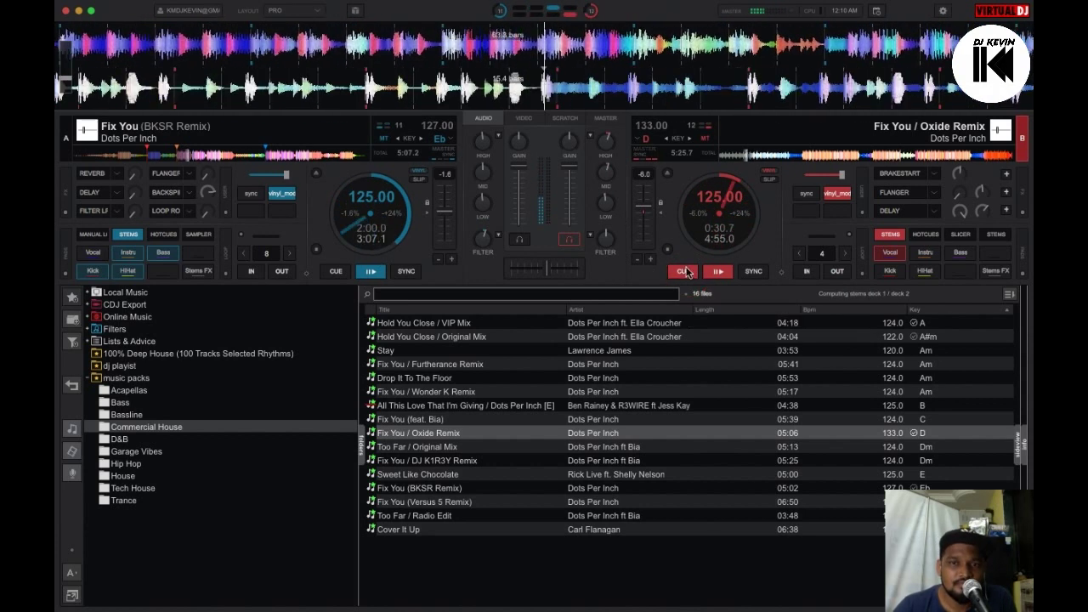
left_click(336, 271)
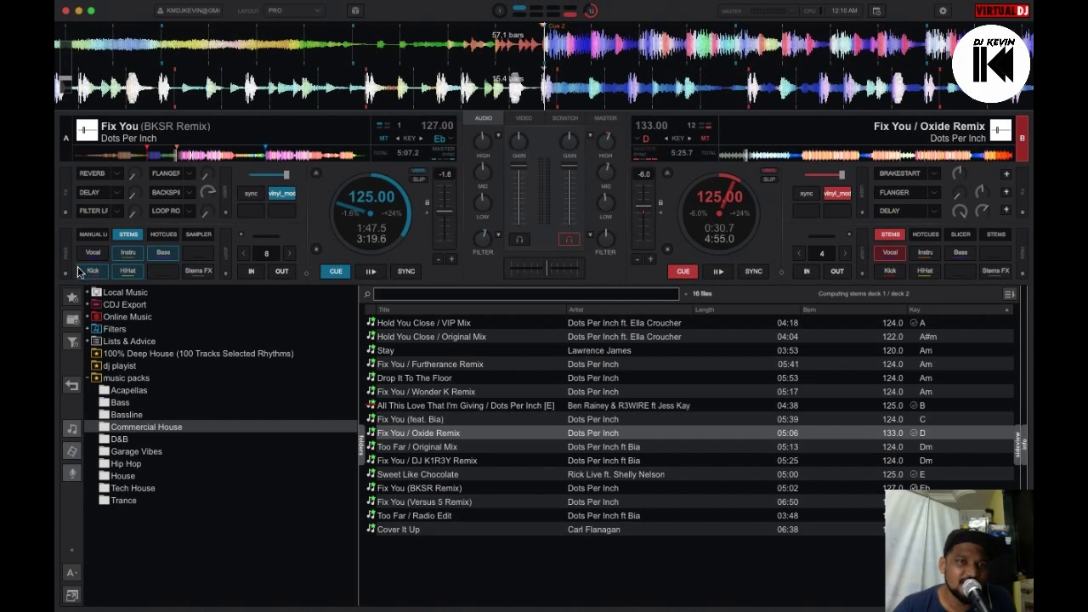
left_click(128, 252)
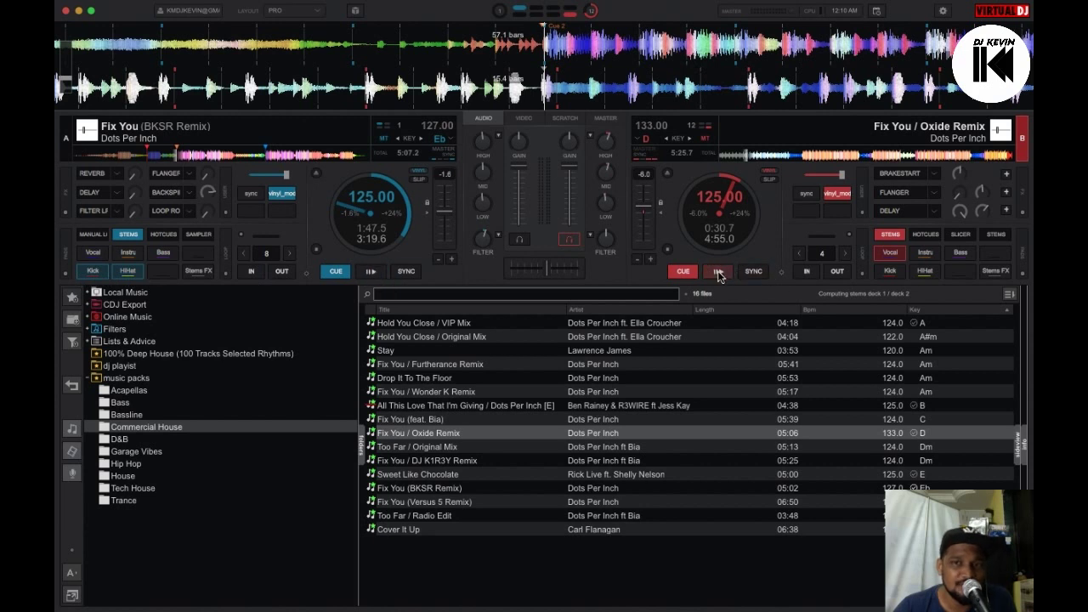
Preview deck A's Kick and HiHat together with deck B's isolated vocal, and return both decks to their cue points.
left_click(371, 272)
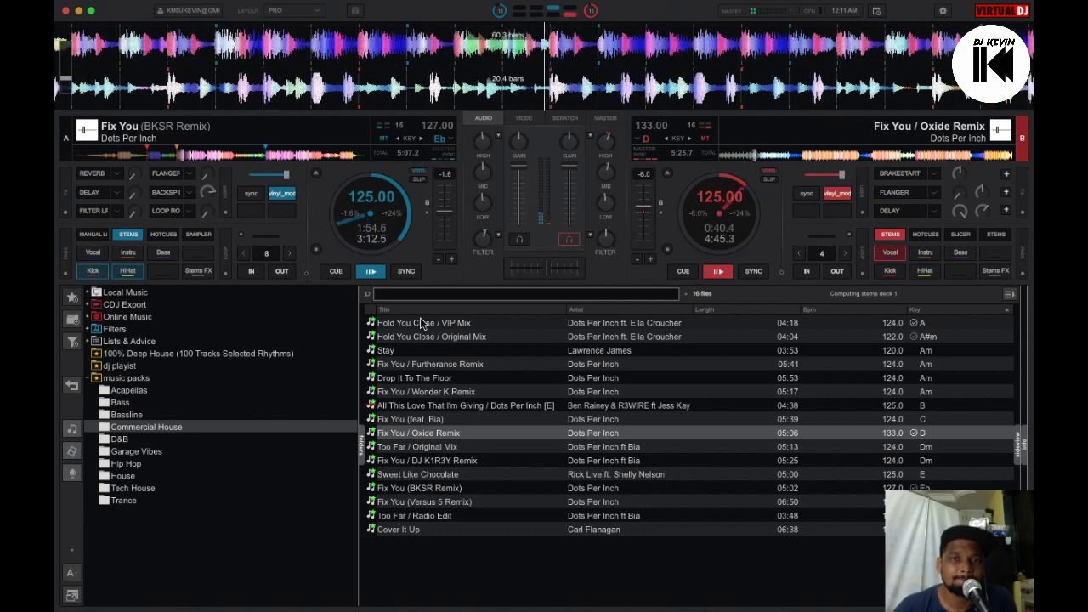
left_click(683, 271)
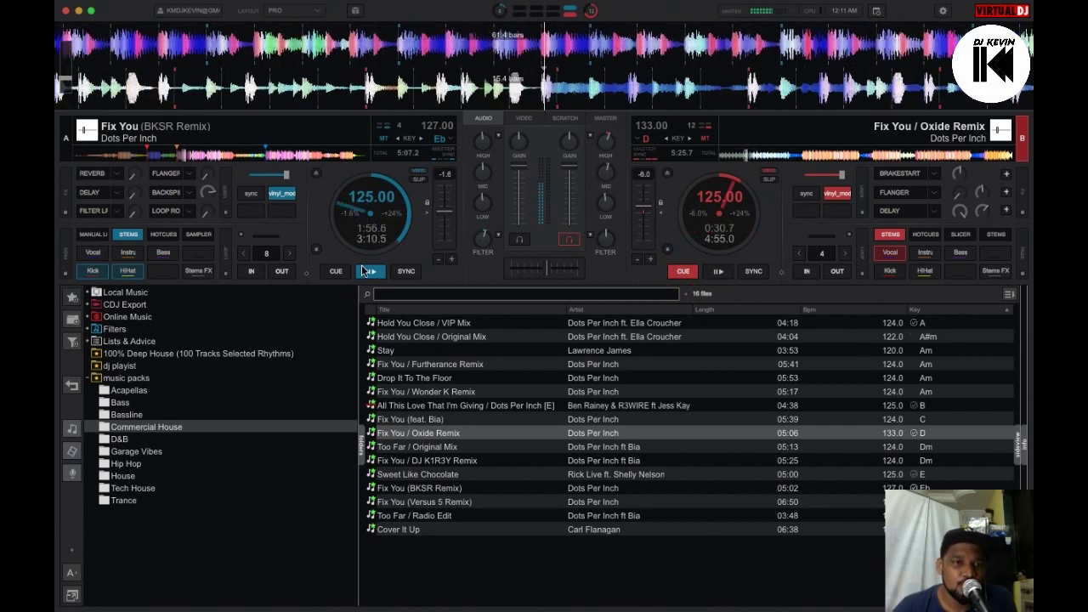
left_click(336, 271)
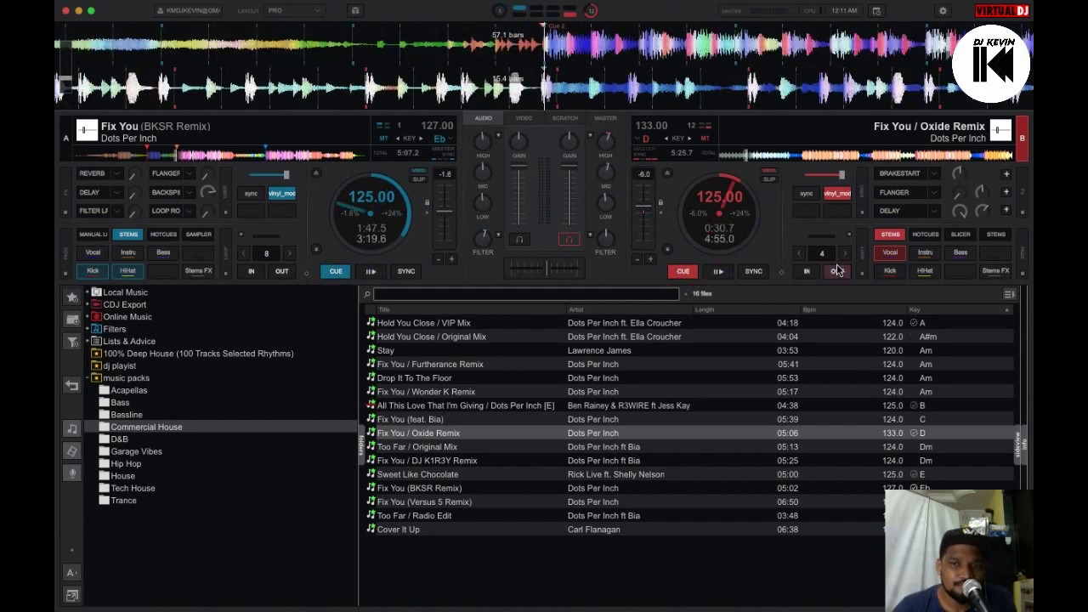
Switch deck B's active stems to Bass, Kick and HiHat, with Vocal and Instru muted.
left_click(926, 254)
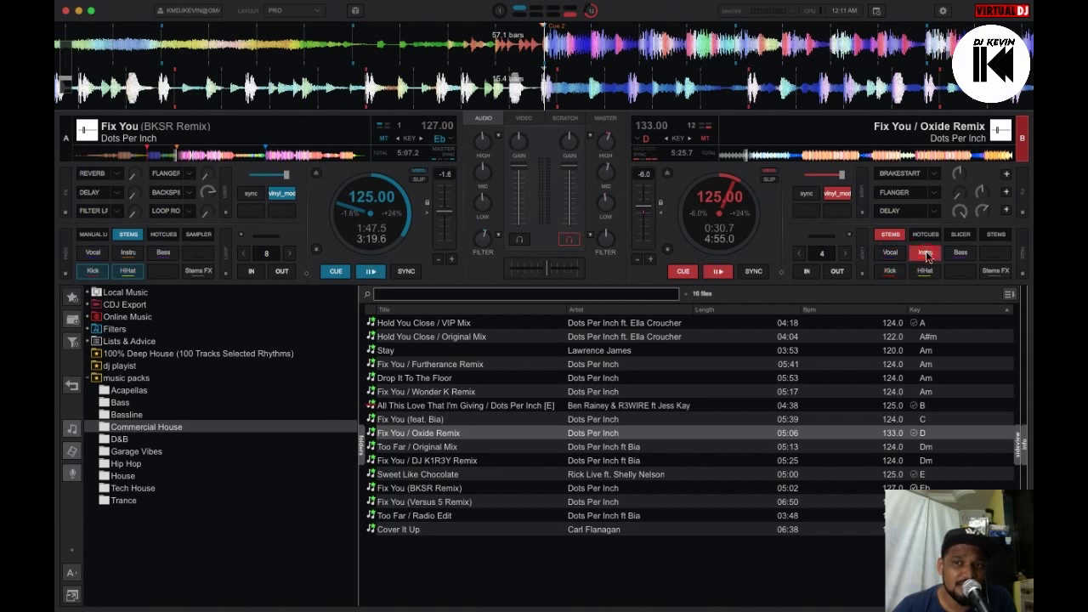
left_click(925, 270)
left_click(890, 270)
left_click(925, 253)
left_click(959, 252)
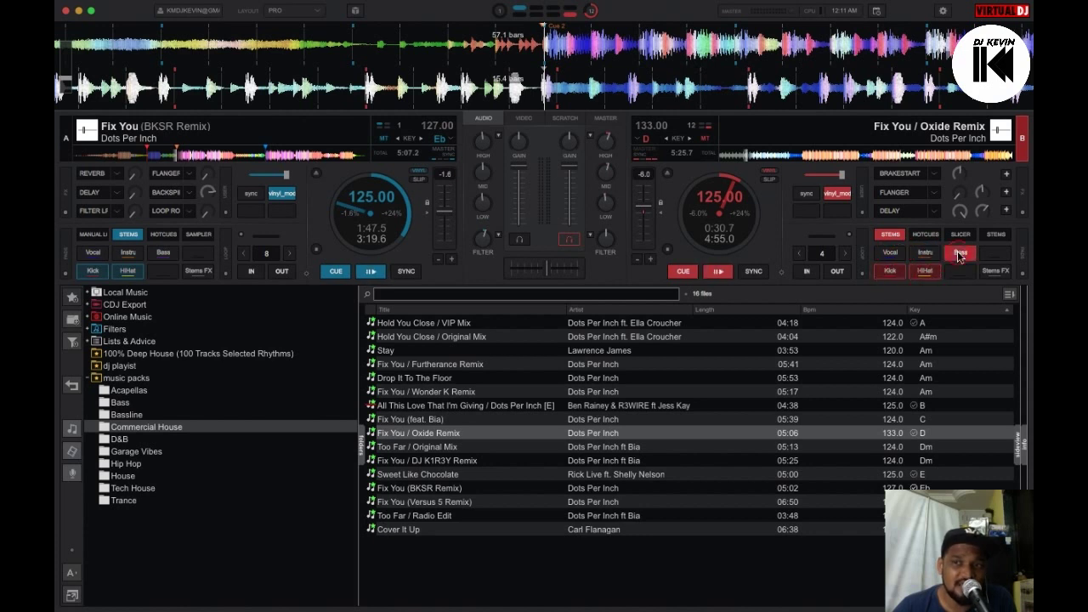
Switch deck A's active stems to Vocal and Instru, with Bass, Kick and HiHat muted.
left_click(128, 271)
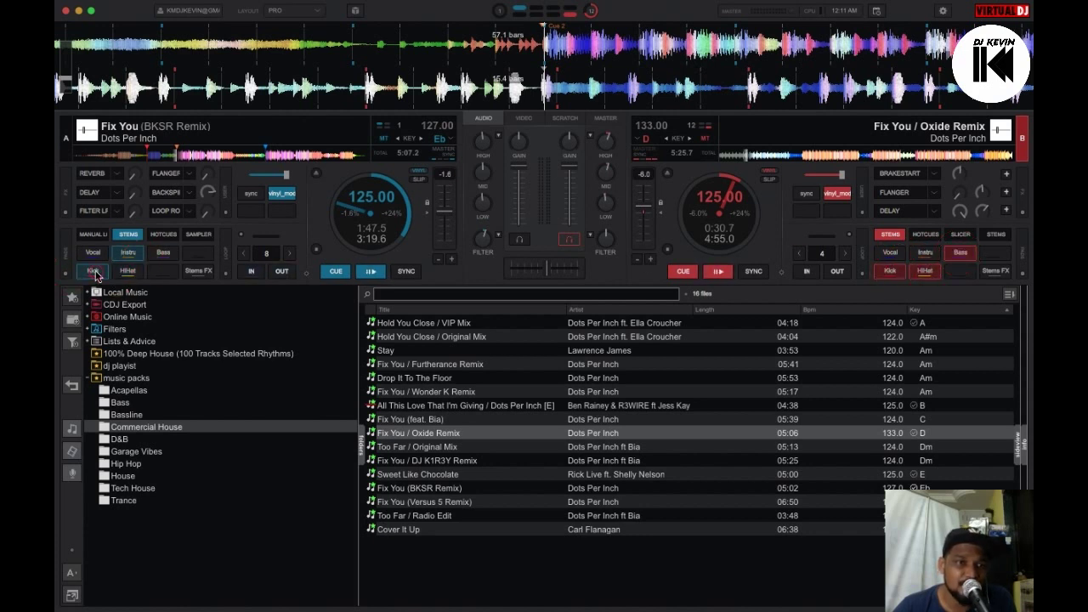
left_click(92, 270)
left_click(163, 253)
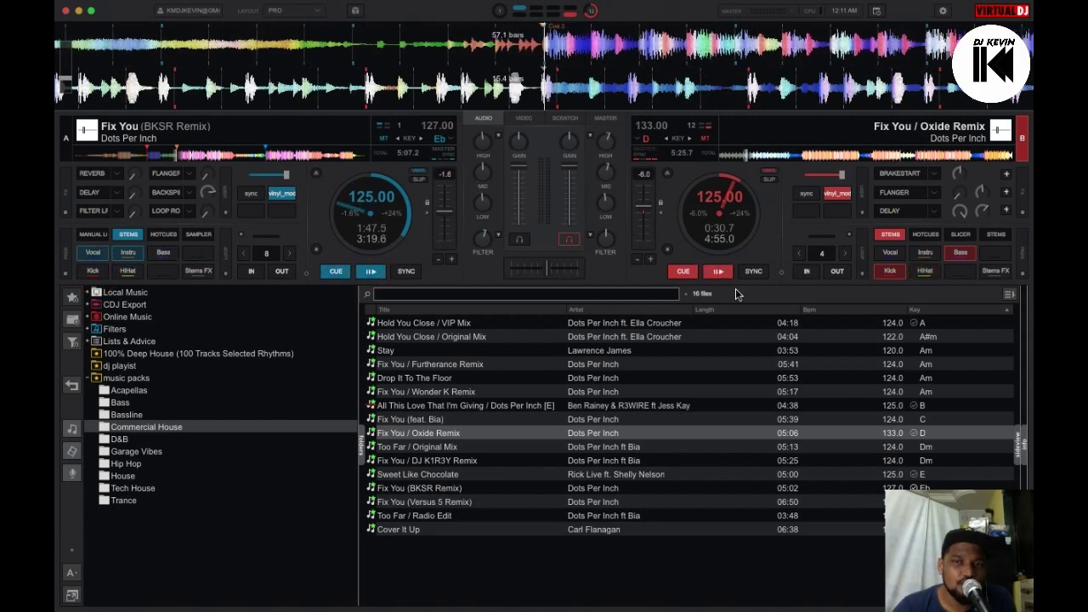